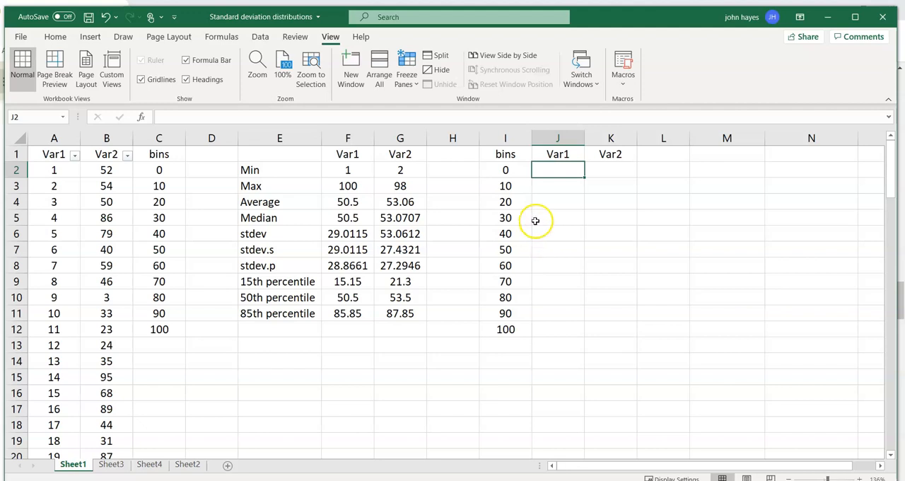
Clear the bin values in I5:I12 and refill the series from I3:I4 down to 100 in steps of 10.
click(500, 168)
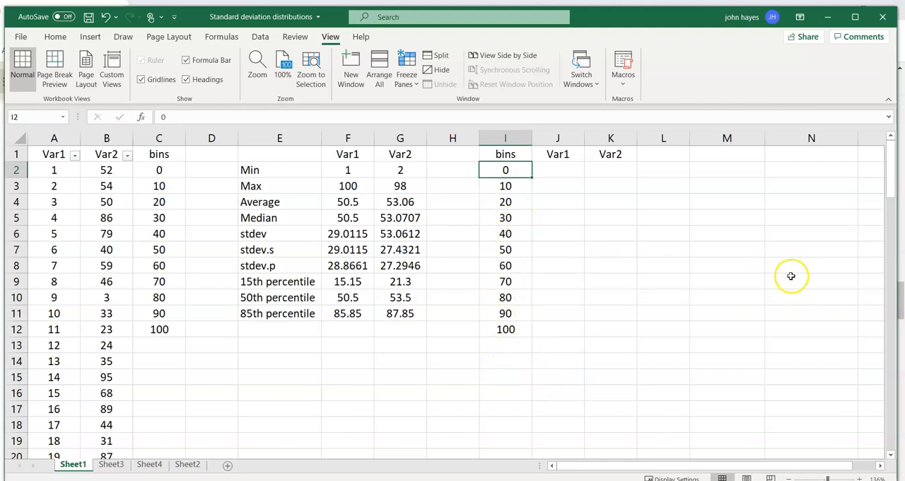
click(521, 186)
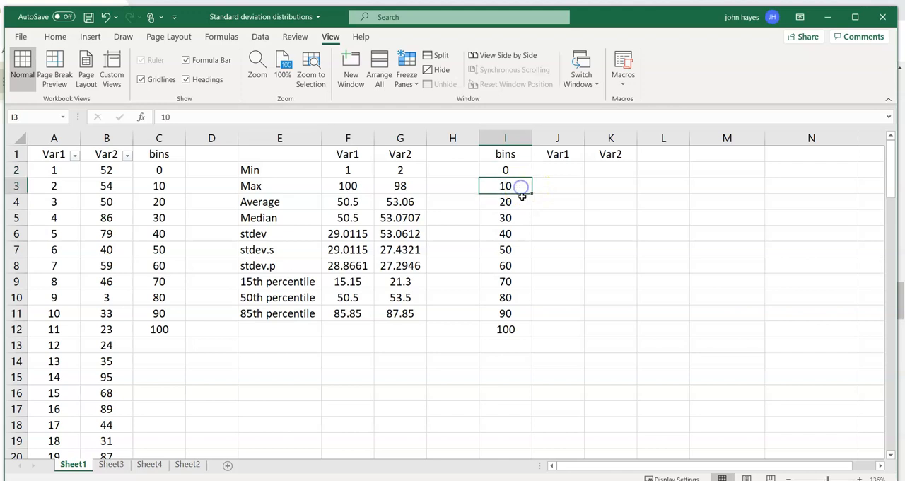
click(522, 204)
drag(522, 188, 515, 338)
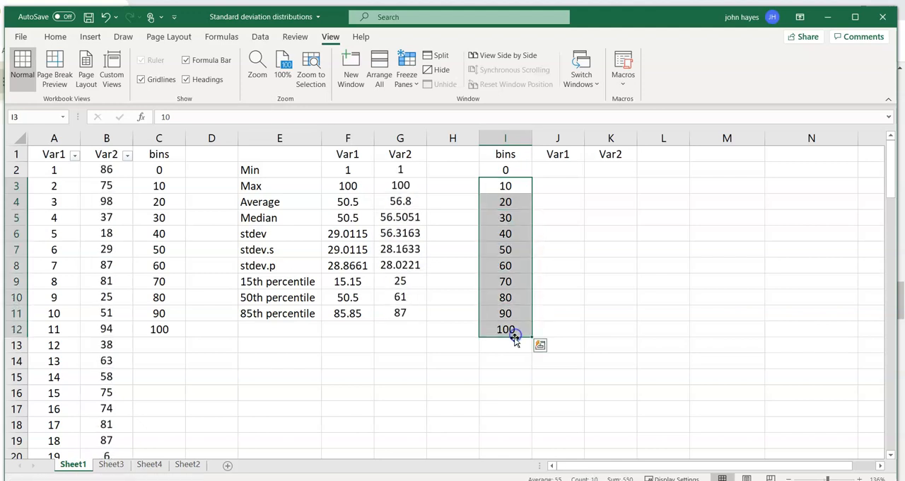
click(514, 215)
key(ctrl+shift+Down)
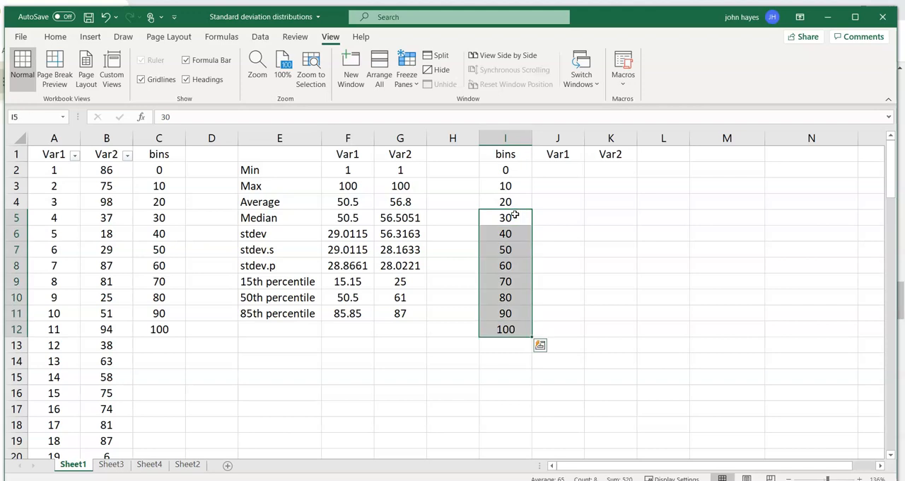
key(Delete)
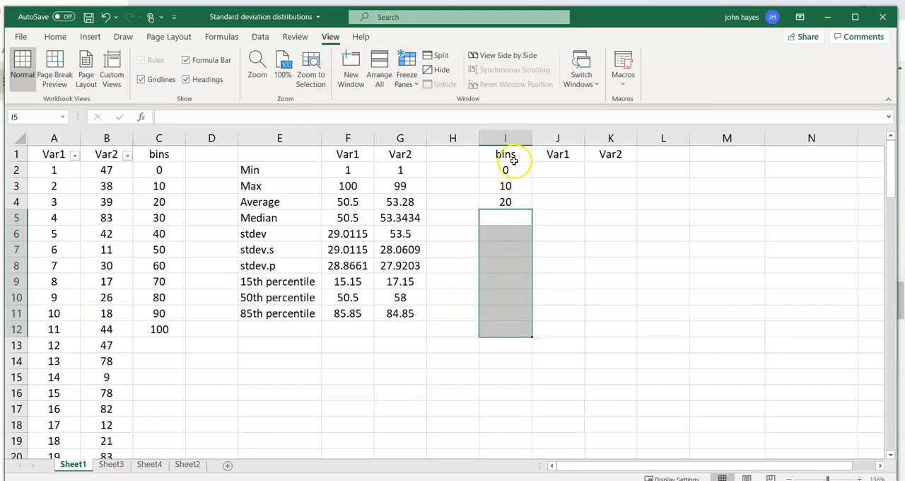
drag(508, 187, 515, 327)
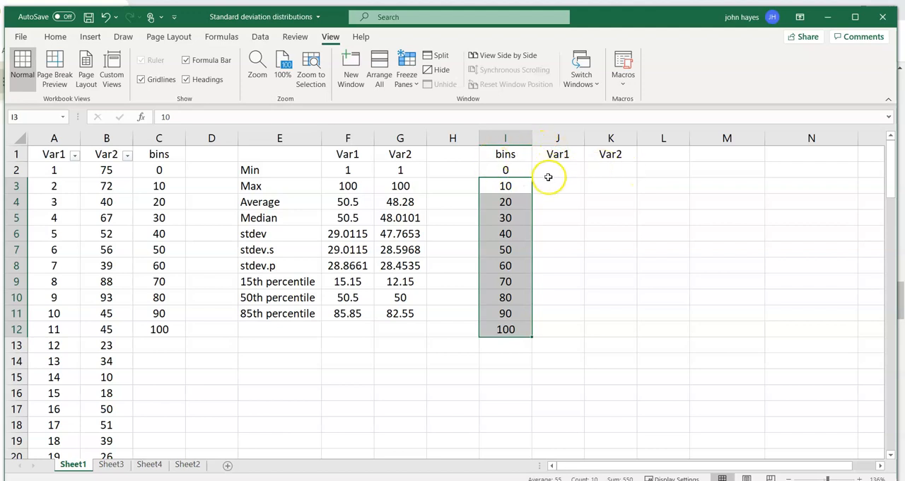
Start a FREQUENCY formula in J2 with the Var1 data A2:A101 as the data array.
click(560, 171)
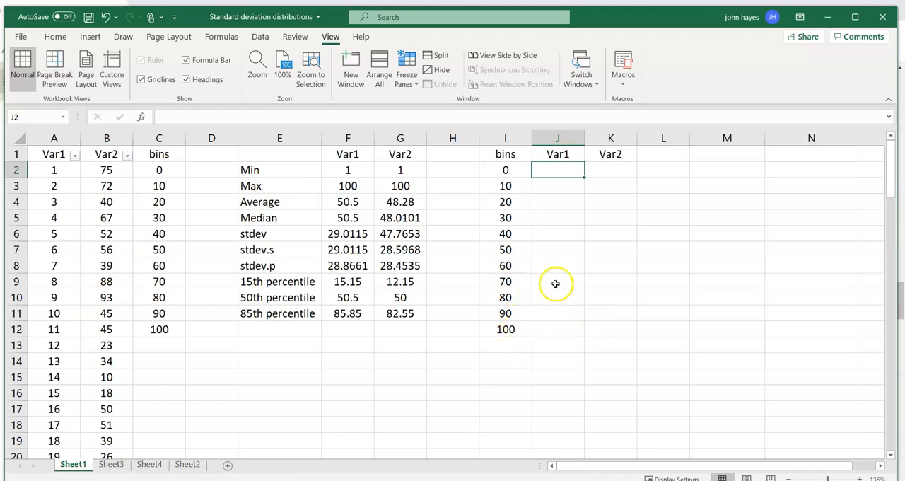
click(554, 169)
text(=)
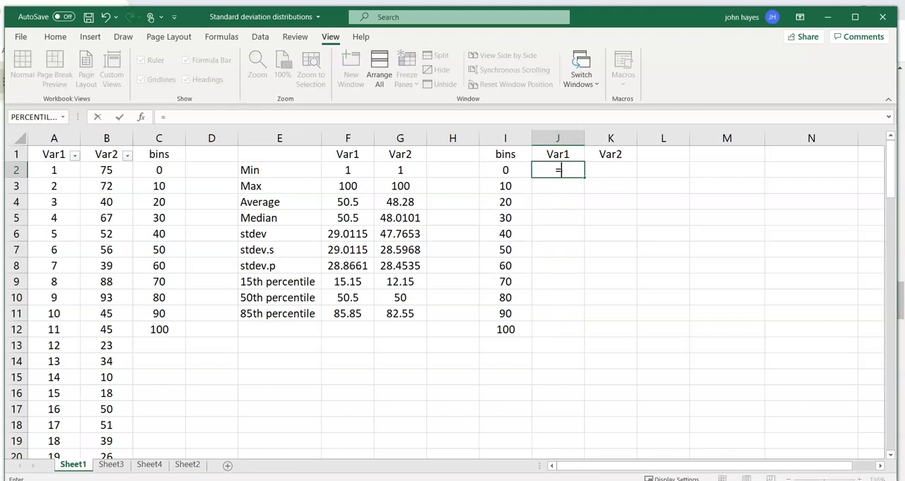
text(freq)
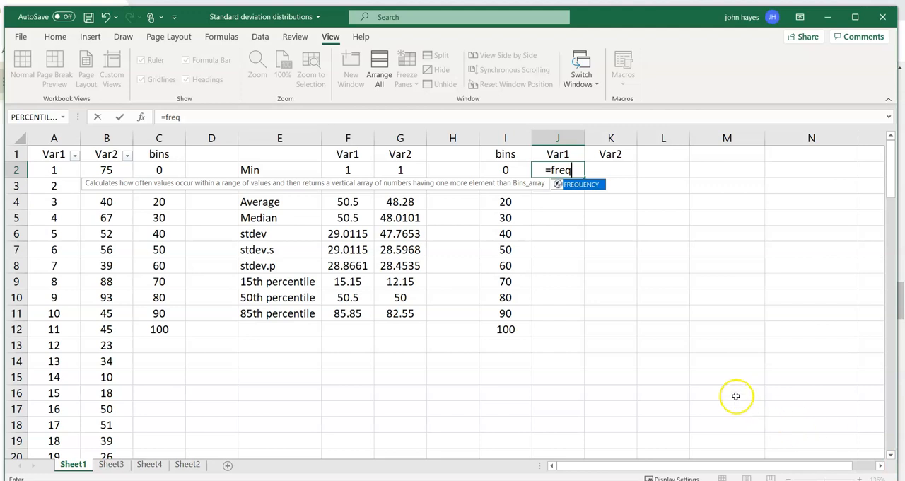
double_click(582, 185)
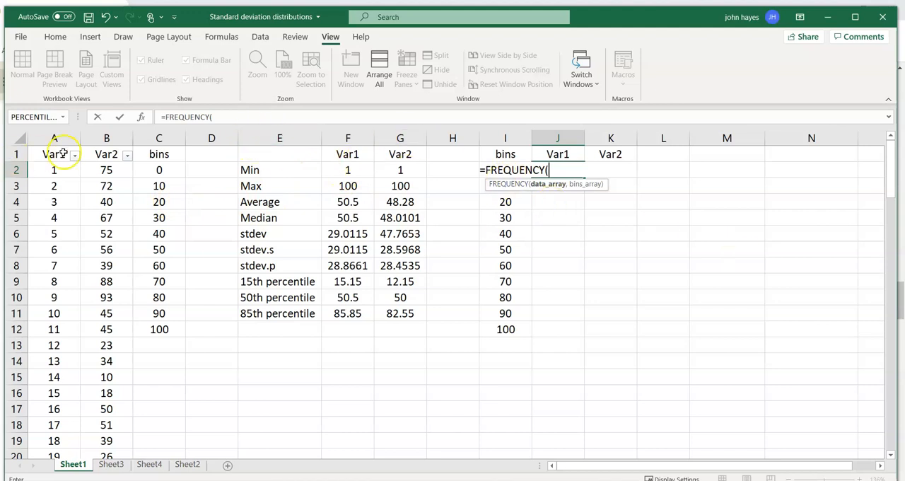
click(51, 167)
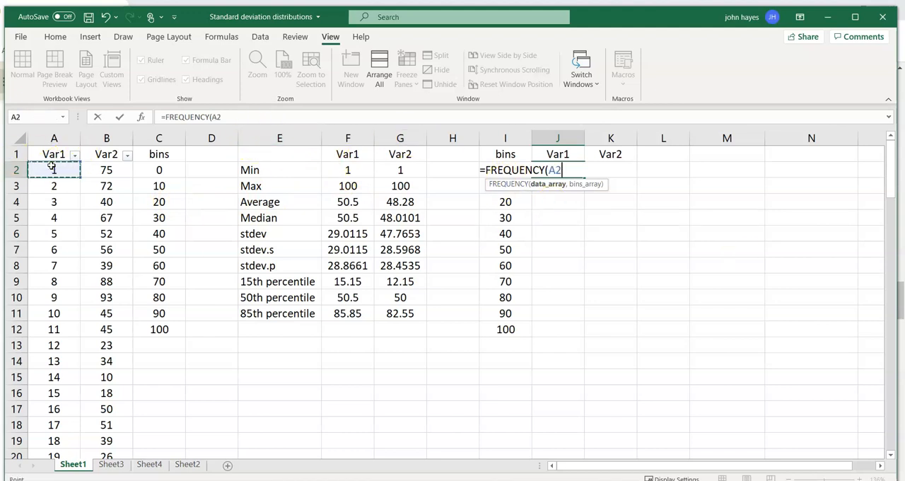
key(ctrl+shift+Down)
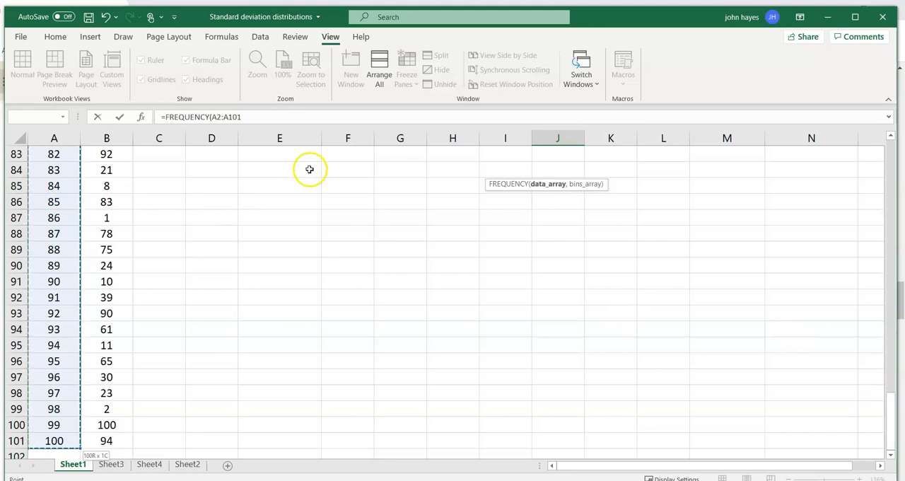
click(266, 116)
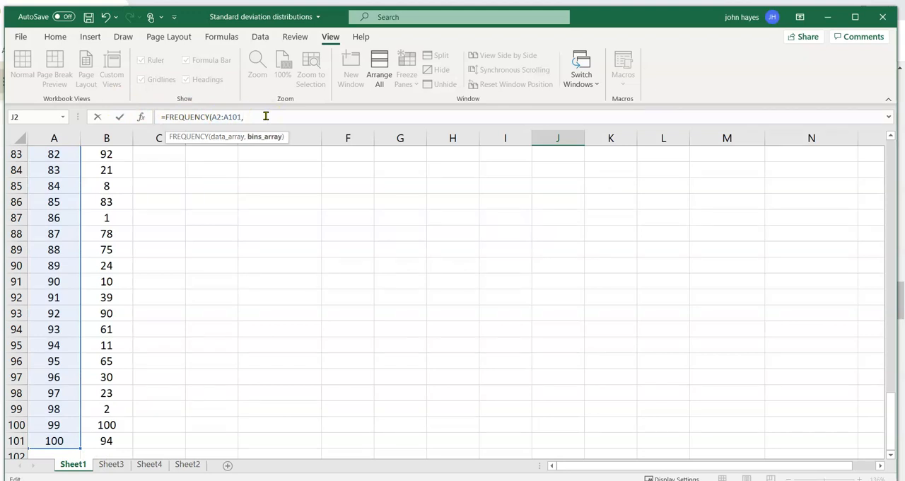
Complete the Var1 frequency formula with C2:C12 as the bins array and enter it.
drag(891, 425, 889, 152)
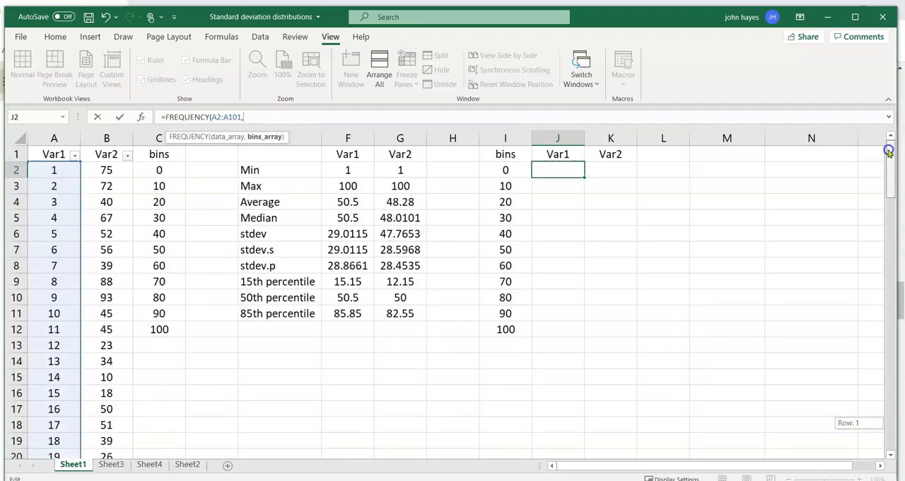
click(152, 169)
drag(152, 169, 159, 331)
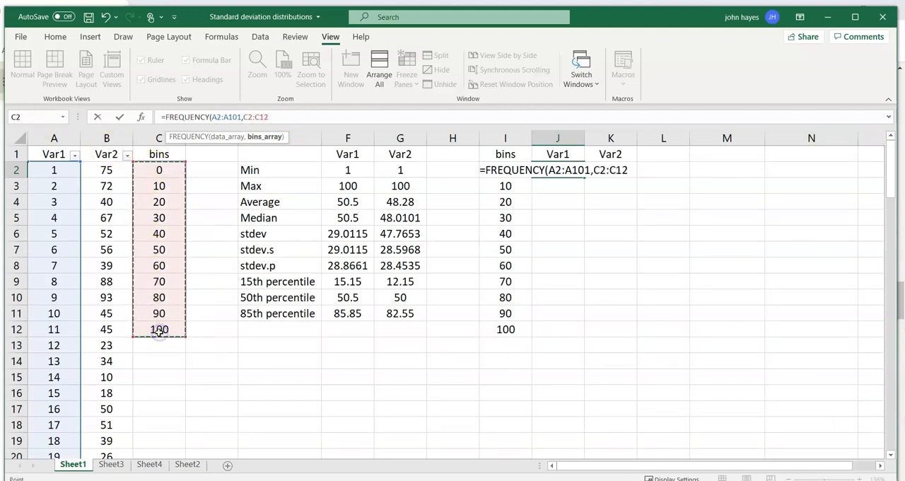
click(280, 117)
text())
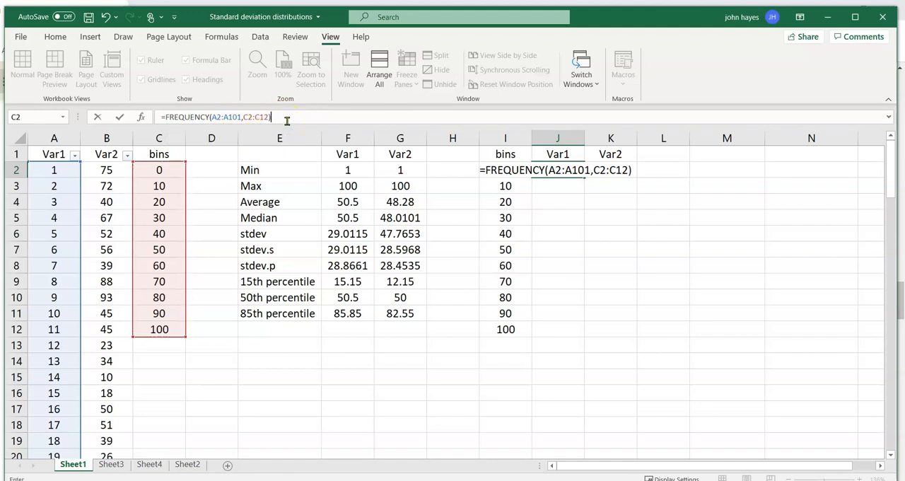
key(Return)
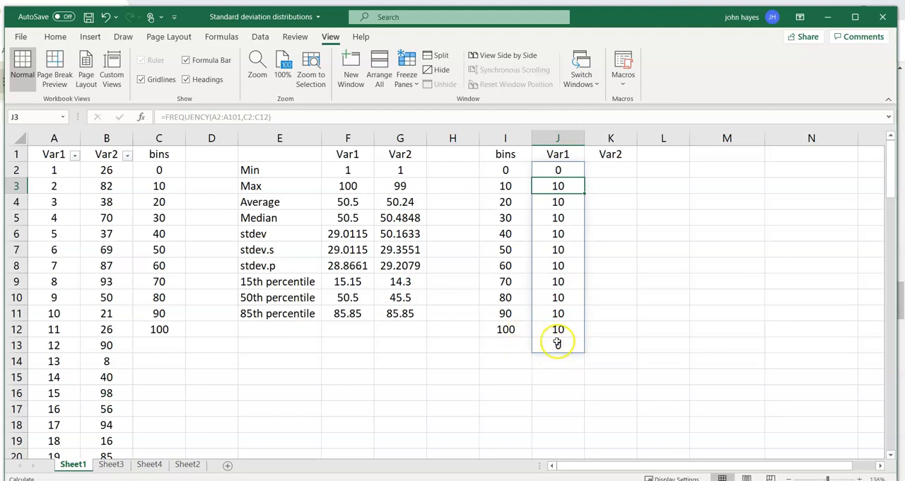
Start a FREQUENCY formula in K2 with the Var2 data B2:B101 as the data array.
click(611, 170)
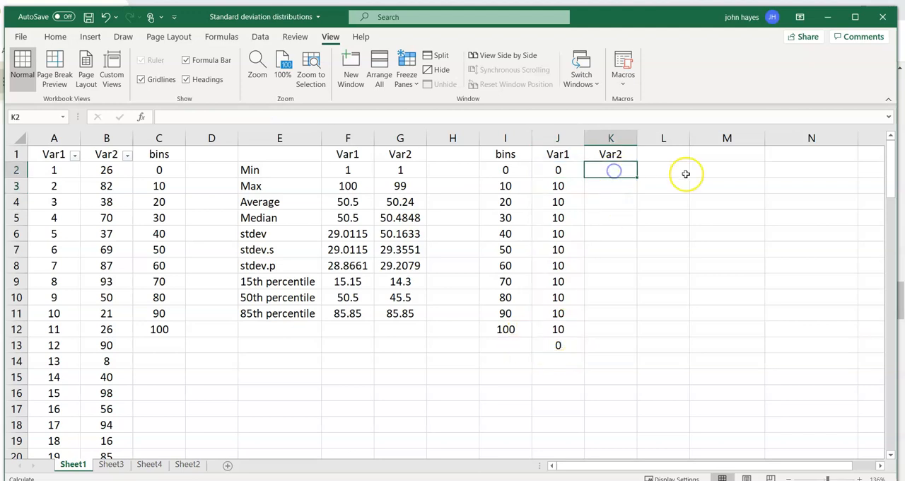
text(=)
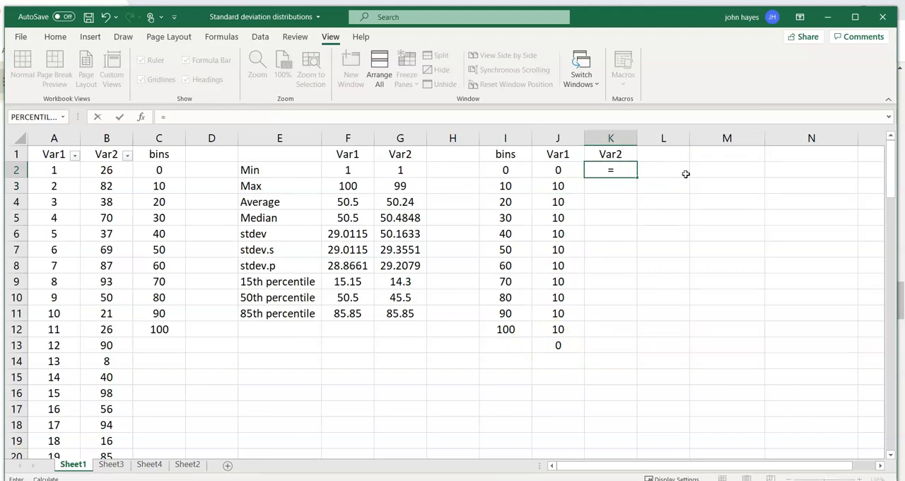
text(f)
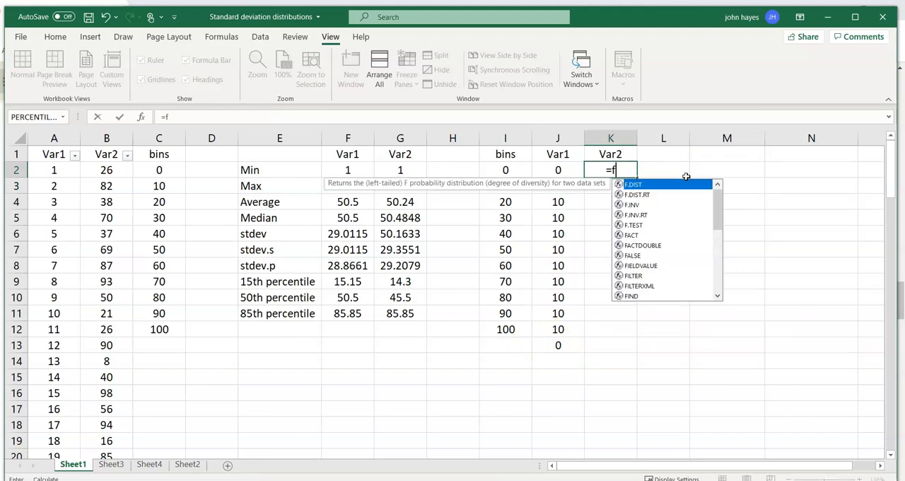
text(r)
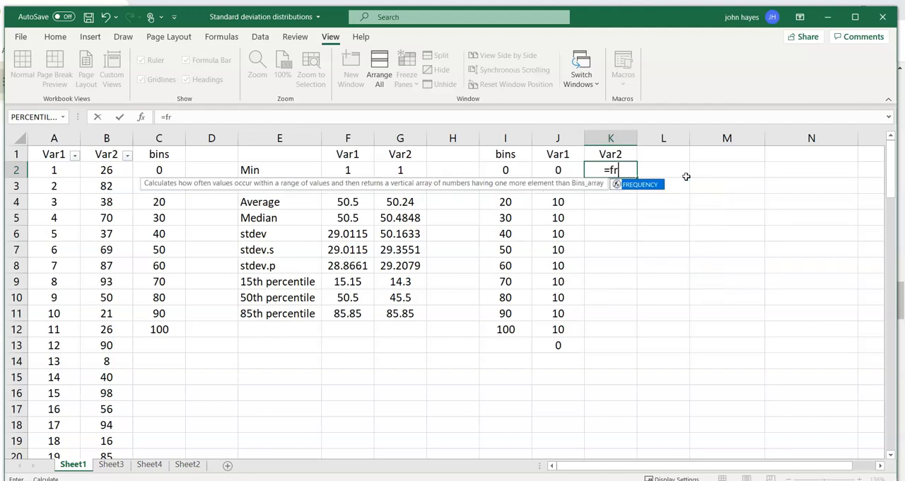
double_click(635, 185)
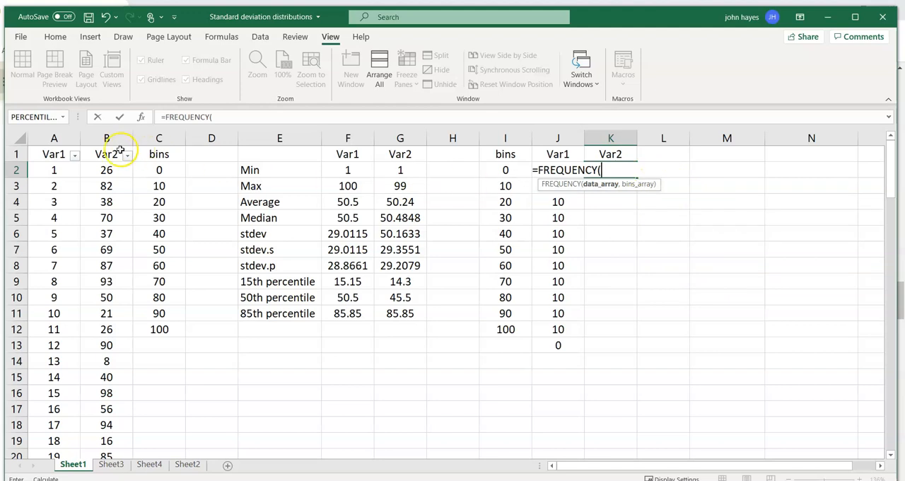
click(96, 173)
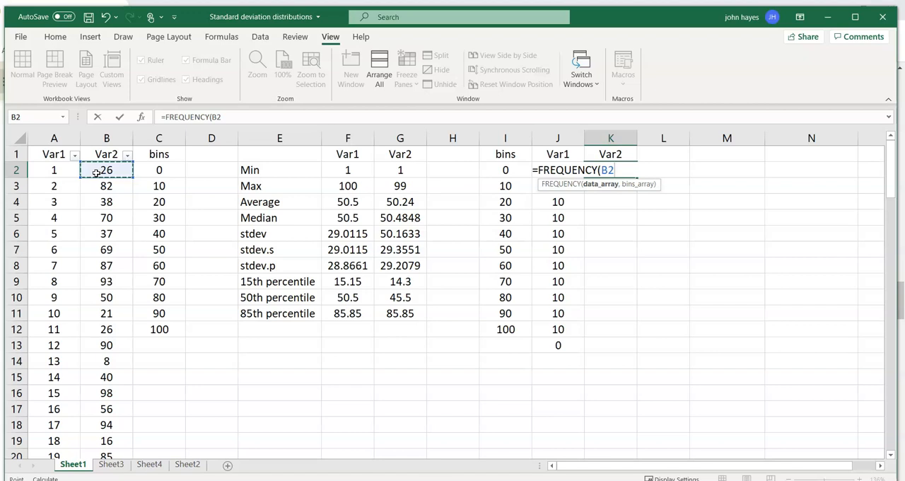
key(ctrl+shift+Down)
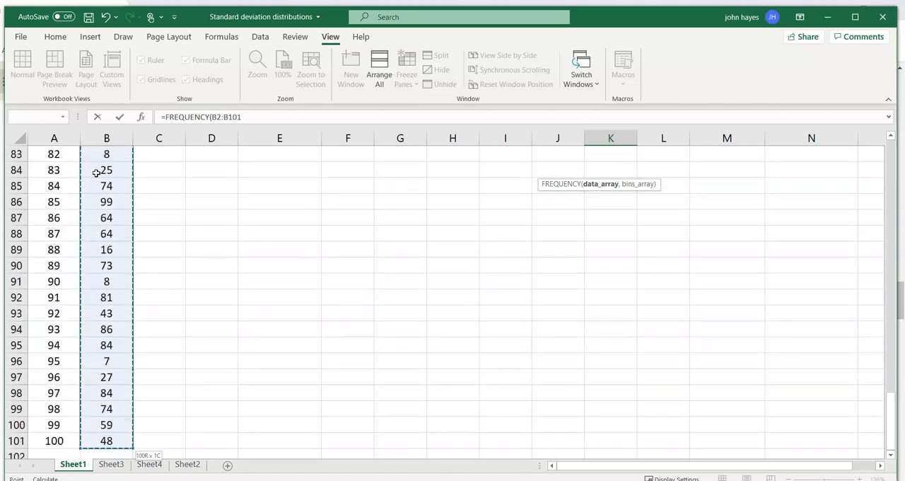
click(253, 111)
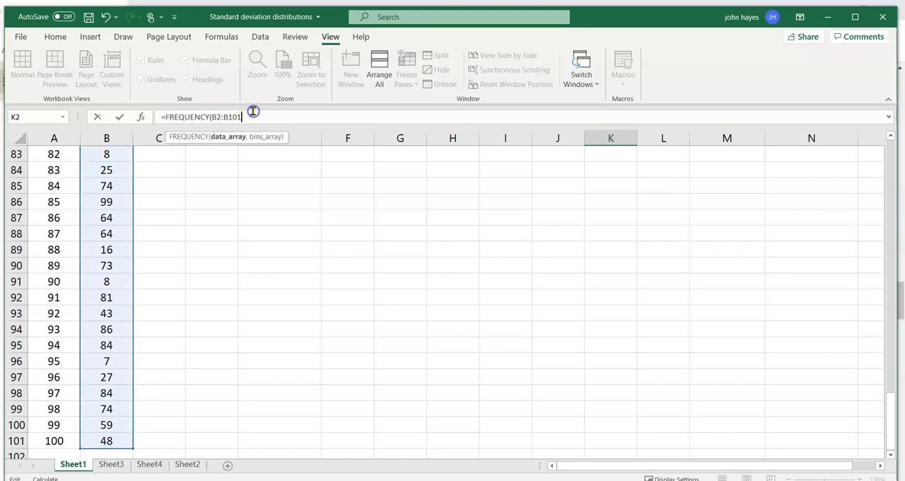
text(,)
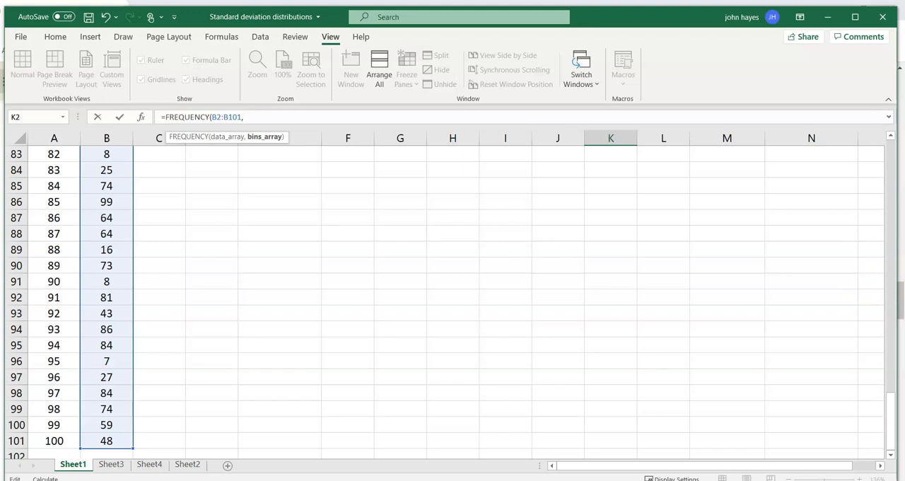
Complete the Var2 frequency formula with C2:C12 as the bins array and enter it.
drag(888, 412, 877, 142)
drag(158, 170, 158, 327)
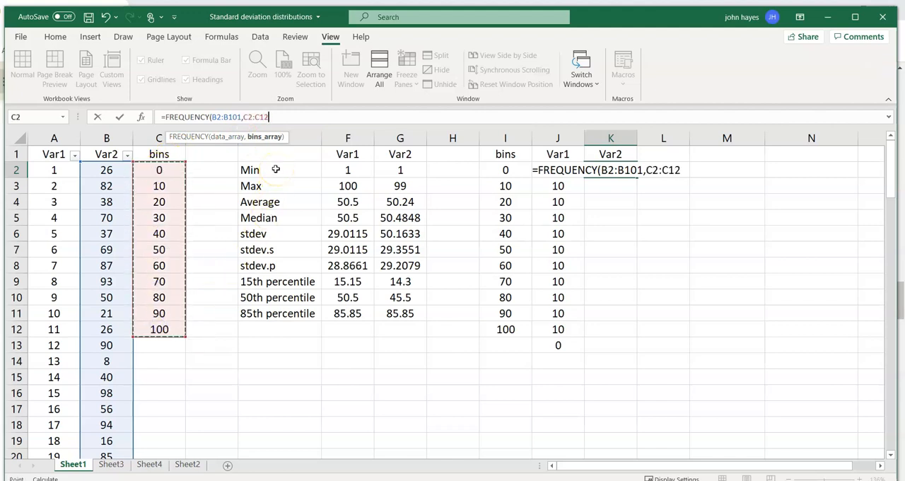
text())
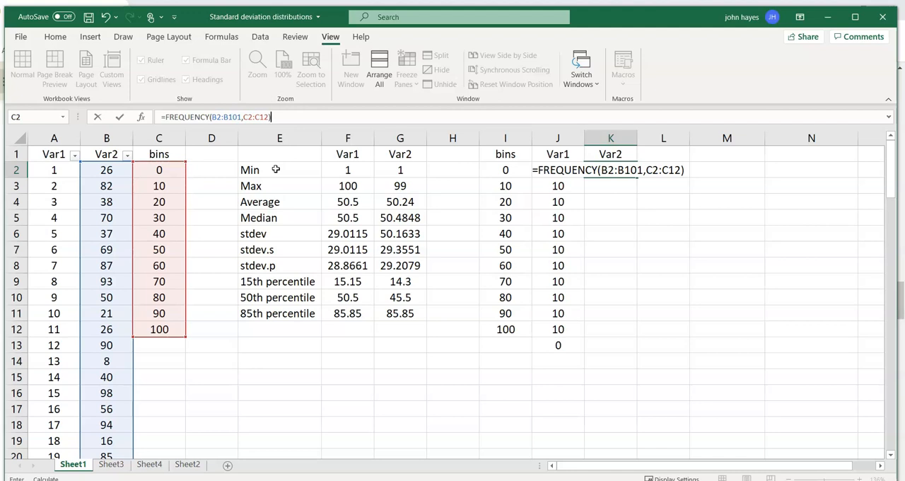
key(Return)
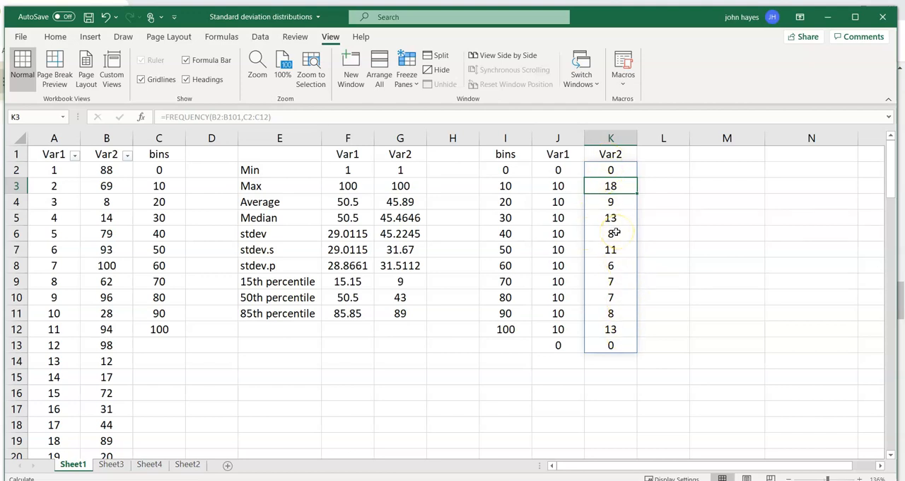
Open Sheet2 and go from A2 to the last filled row of the LensType column.
click(187, 464)
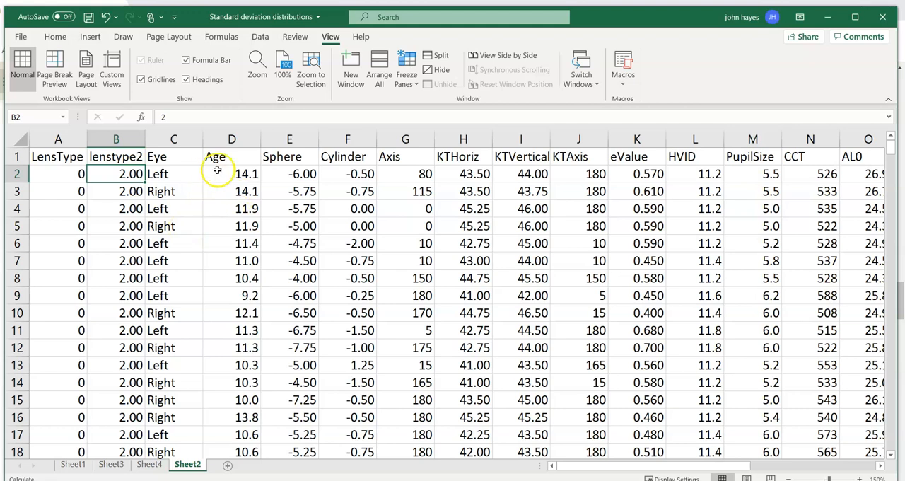
click(49, 175)
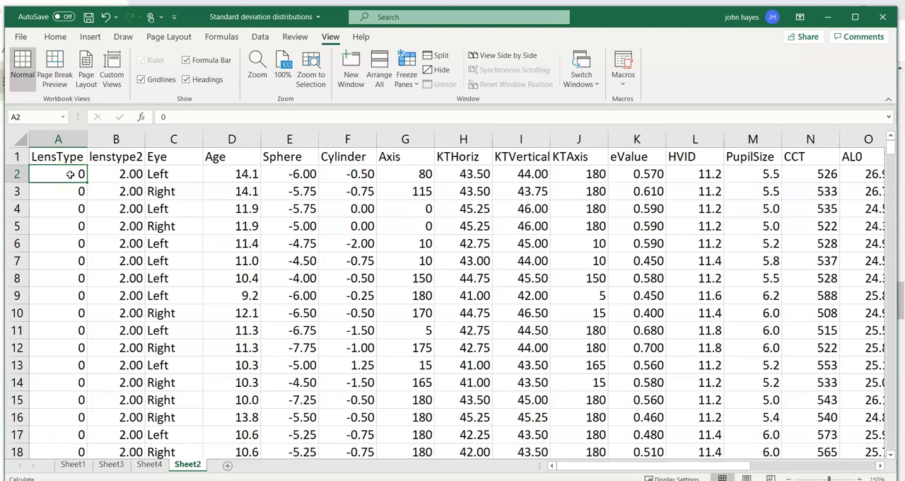
key(Down)
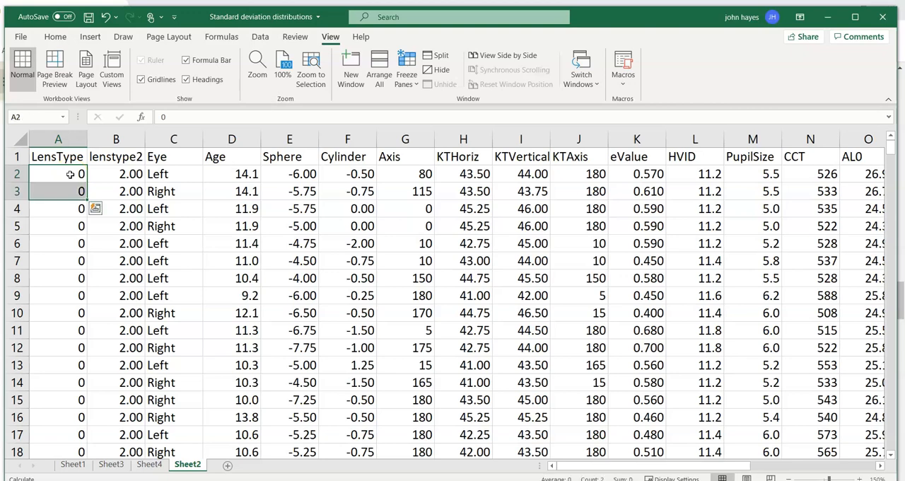
key(ctrl+Down)
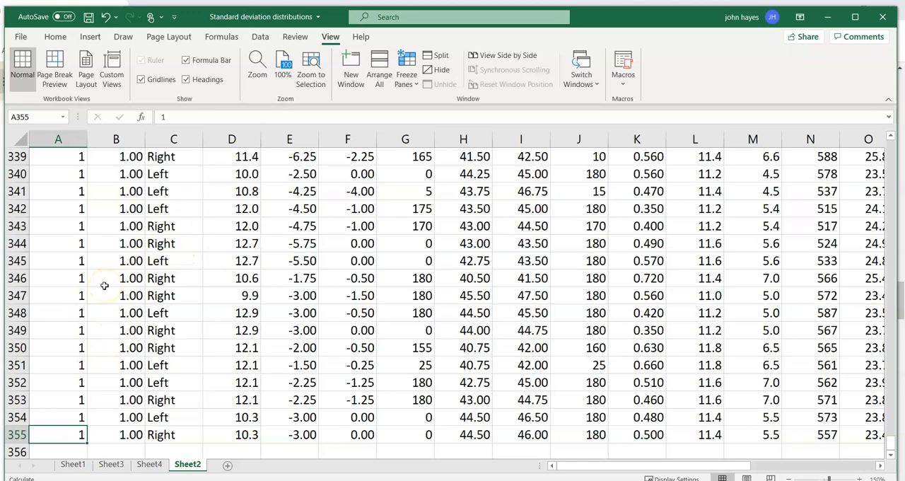
Look back through the LensType column for the row where the lens type changes between 0 and 1.
key(Up)
key(Up)
key(Up)
key(Up)
key(Up)
key(Up)
key(Up)
key(Up)
key(Up)
key(Up)
key(Up)
key(Up)
key(Up)
key(Up)
key(Up)
key(Up)
key(Up)
key(Up)
key(Up)
key(Up)
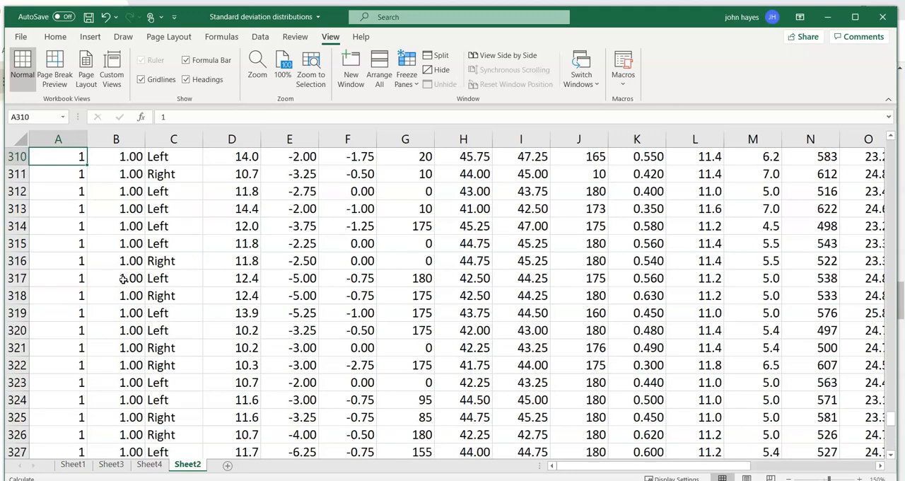
key(Up)
key(Up)
key(Up)
key(Up)
key(Up)
key(Up)
key(Up)
key(Up)
key(Up)
key(Up)
key(Up)
key(Up)
key(Up)
key(Up)
key(Up)
key(Up)
key(Up)
key(Up)
key(Up)
key(Up)
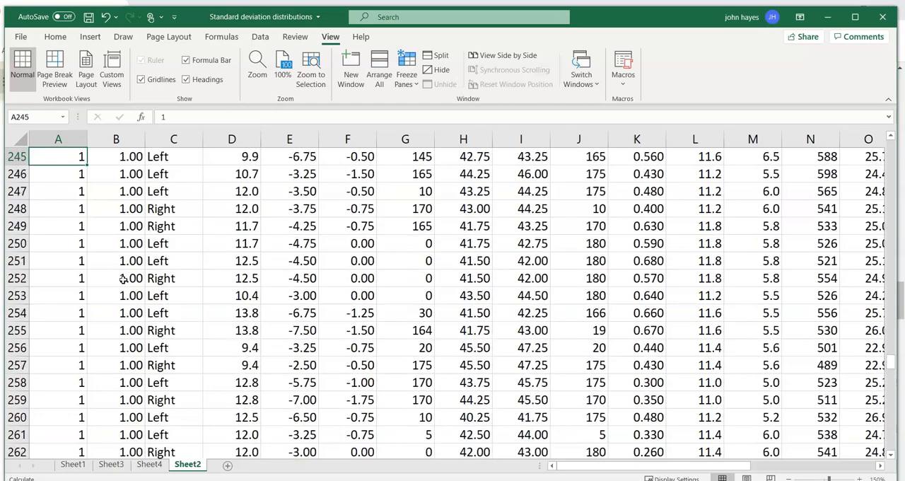
key(Up)
key(Up)
key(Up)
key(Up)
key(Up)
key(Up)
key(Up)
key(Up)
key(Up)
key(Up)
key(Up)
key(Up)
key(Up)
key(Up)
key(Up)
key(Up)
key(Up)
key(Up)
key(Up)
key(Up)
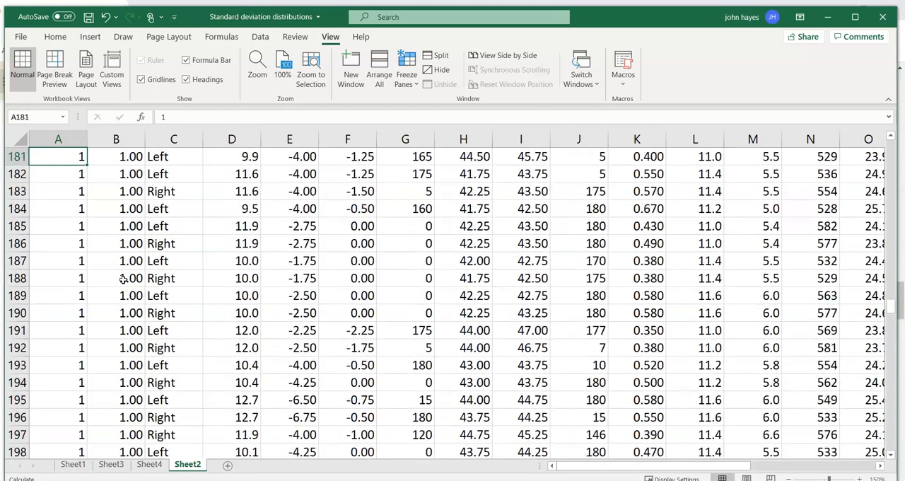
key(Up)
key(Up)
key(Up)
key(Up)
key(Up)
key(Up)
key(Up)
key(Up)
key(Up)
key(Up)
key(Up)
key(Up)
key(Up)
key(Up)
key(Up)
key(Up)
key(Up)
key(Up)
key(Up)
key(Up)
key(Down)
key(Down)
key(Down)
key(Down)
key(Down)
key(Down)
key(Down)
key(Down)
key(Down)
key(Down)
key(Down)
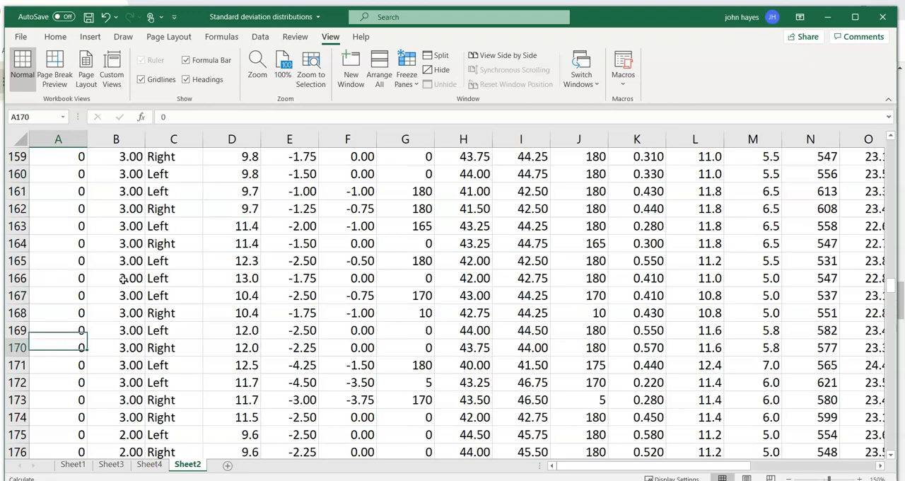
key(Down)
key(Down)
key(Down)
key(Down)
key(Down)
key(Down)
key(Down)
key(Down)
key(Down)
key(Down)
key(Down)
key(Down)
key(Down)
key(Down)
key(Down)
key(Up)
key(Up)
key(Up)
key(Up)
key(Up)
key(Up)
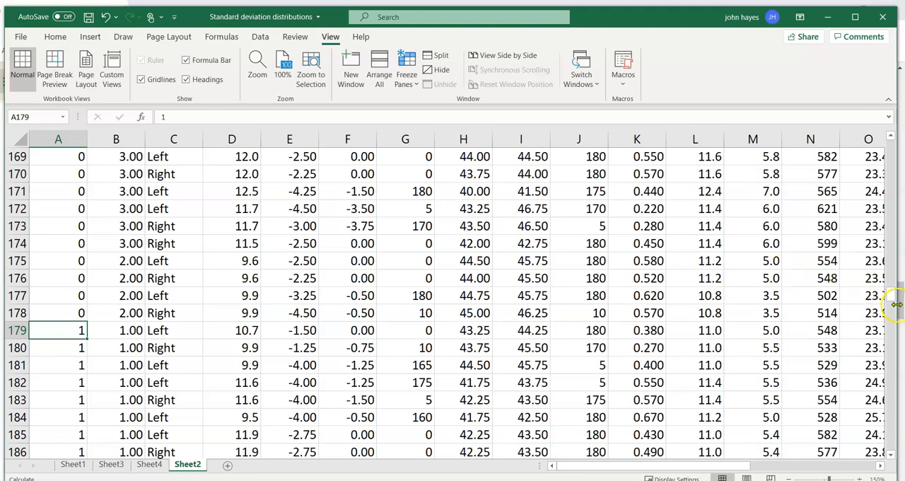
Freeze the header row and the LensType column, using B2 as the freeze point.
mouse_move(892, 301)
mouse_down()
mouse_move(891, 264)
mouse_move(891, 297)
mouse_up()
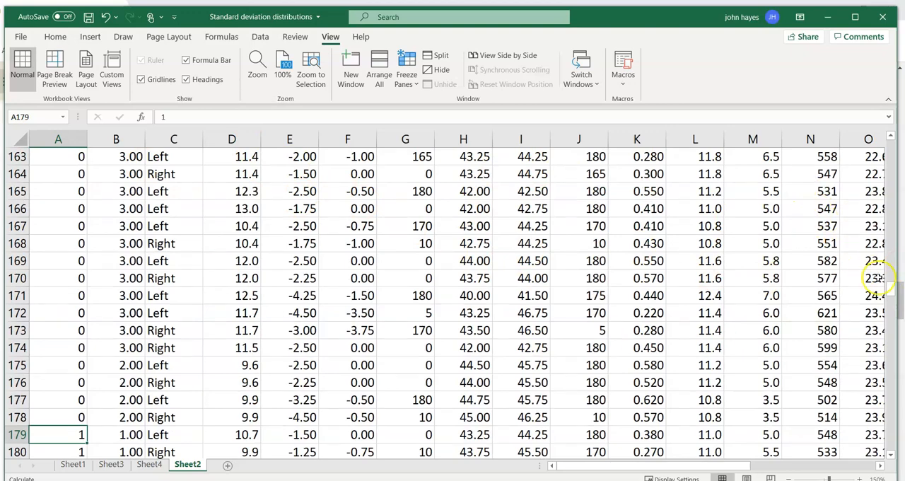
drag(892, 292, 892, 142)
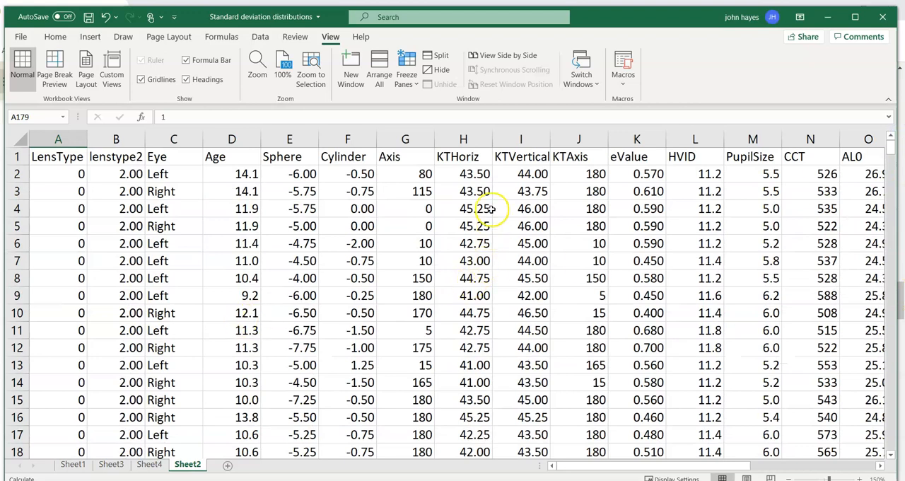
click(103, 174)
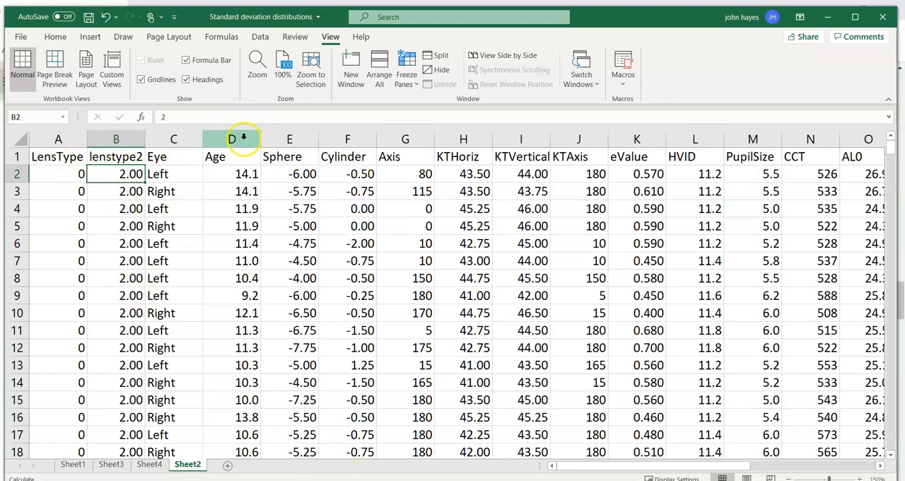
click(406, 69)
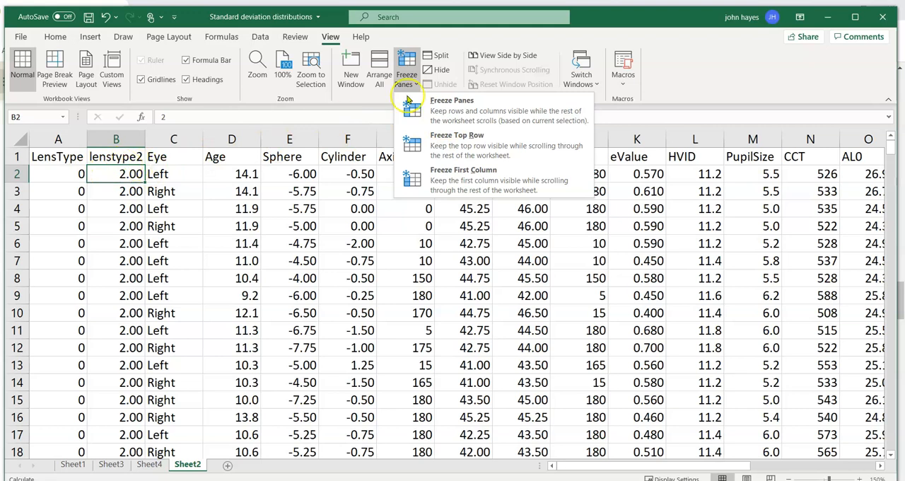
click(467, 105)
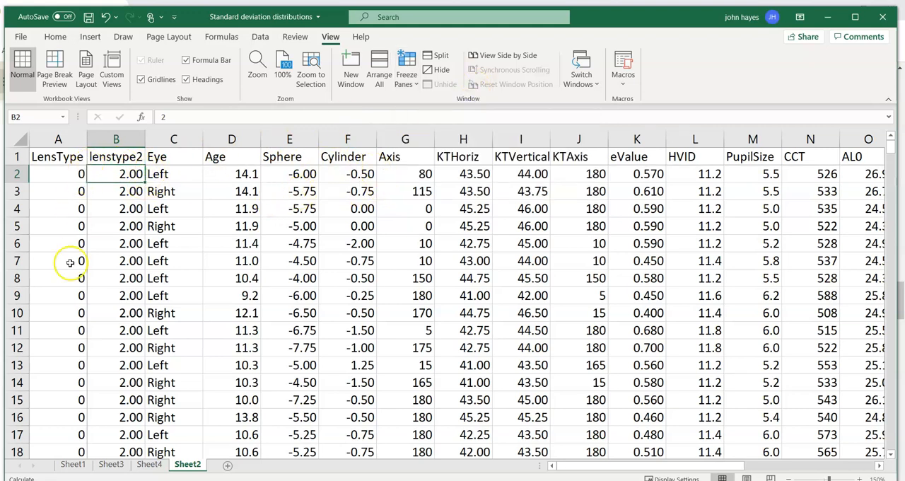
Check the frozen header row and first column by moving down the lens data and across to the empty columns and back.
key(Down)
key(Down)
key(Down)
key(Down)
key(Down)
key(Down)
key(Down)
key(Down)
key(Down)
key(Down)
key(Down)
key(Down)
key(Down)
key(Down)
key(Down)
key(Down)
key(Down)
key(Down)
key(Down)
key(Down)
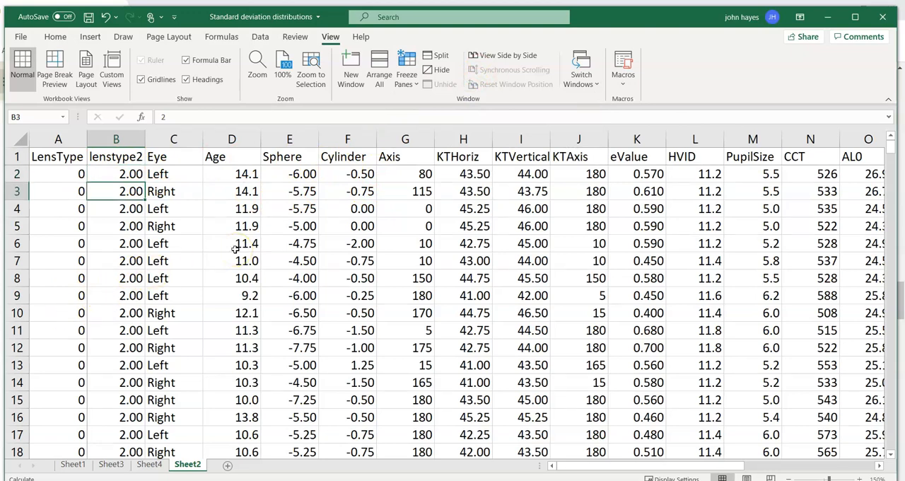
key(Down)
key(Down)
key(Down)
key(Down)
key(Down)
key(Down)
key(Down)
key(Down)
key(Down)
key(Down)
key(Down)
key(Down)
key(Down)
key(Down)
key(Down)
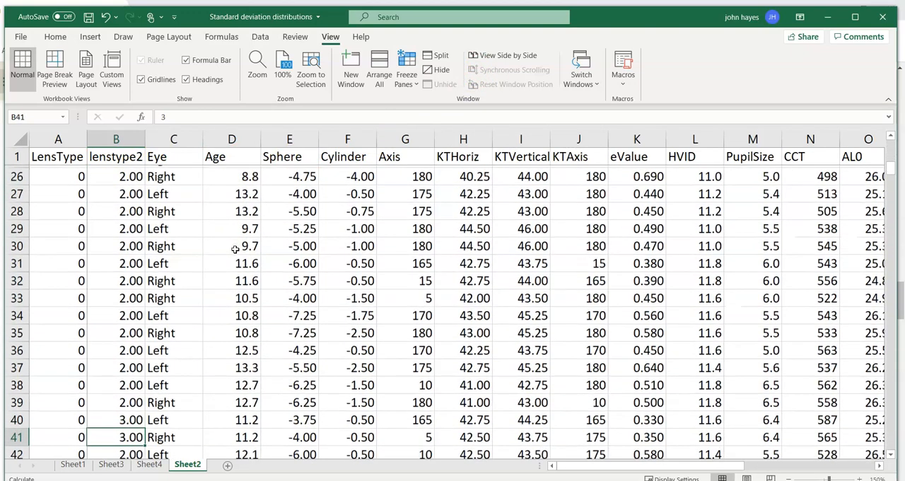
key(Up)
key(Up)
key(Up)
key(Up)
key(Up)
key(Up)
key(Up)
key(Up)
key(Up)
key(Up)
key(Up)
key(Up)
key(Up)
key(Up)
key(Up)
key(Up)
key(Up)
key(Up)
key(Up)
key(Up)
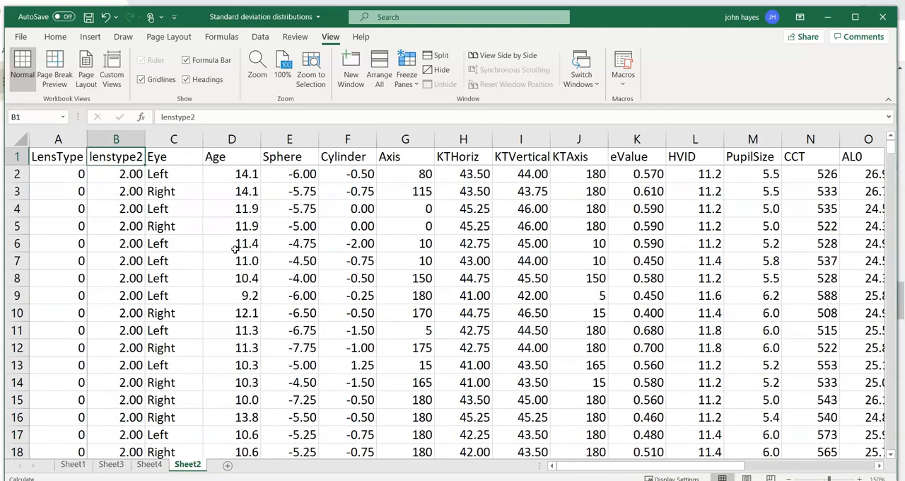
key(Right)
key(Right)
key(Right)
key(Right)
key(Right)
key(Right)
key(Right)
key(Right)
key(Right)
key(Right)
key(Right)
key(Right)
key(Right)
key(Right)
key(Right)
key(Right)
key(Right)
key(Right)
key(Right)
key(Right)
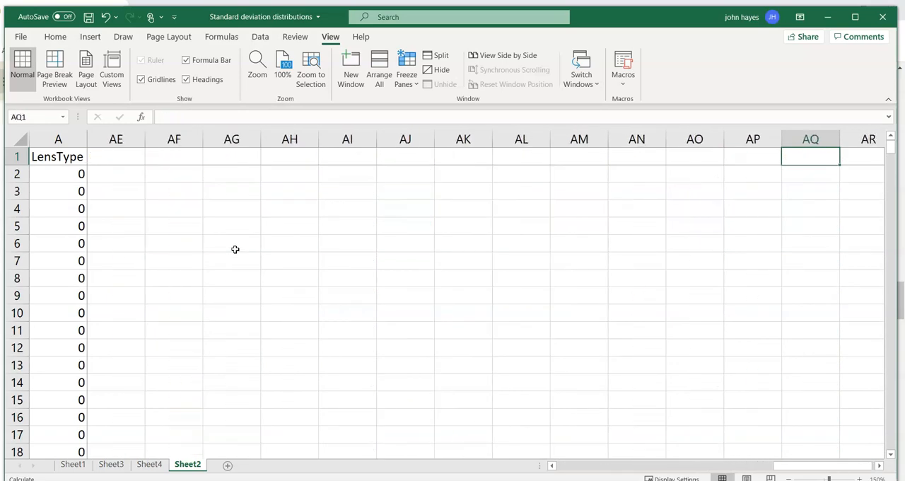
key(Left)
key(Left)
key(Left)
key(Left)
key(Left)
key(Left)
key(Left)
key(Left)
key(Left)
key(Left)
key(Left)
key(Left)
key(Left)
key(Left)
key(Left)
key(Left)
key(Left)
key(Left)
key(Left)
key(Left)
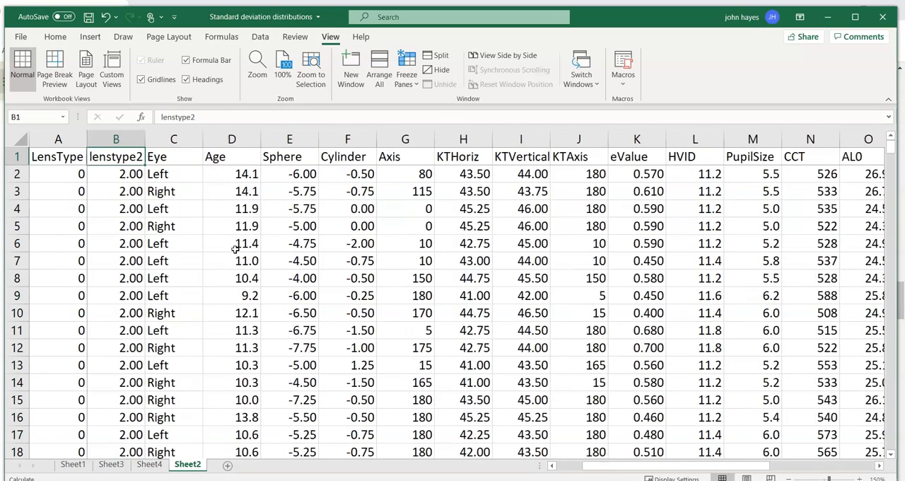
Examine the variables in the first data row, from LensType across to Cylinder and back to Age.
key(Left)
key(Down)
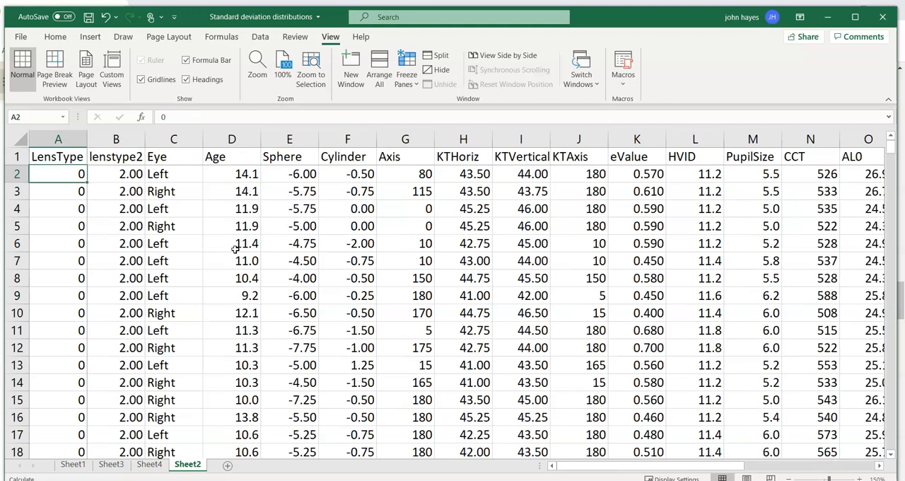
key(Right)
key(Right)
key(Right)
key(Right)
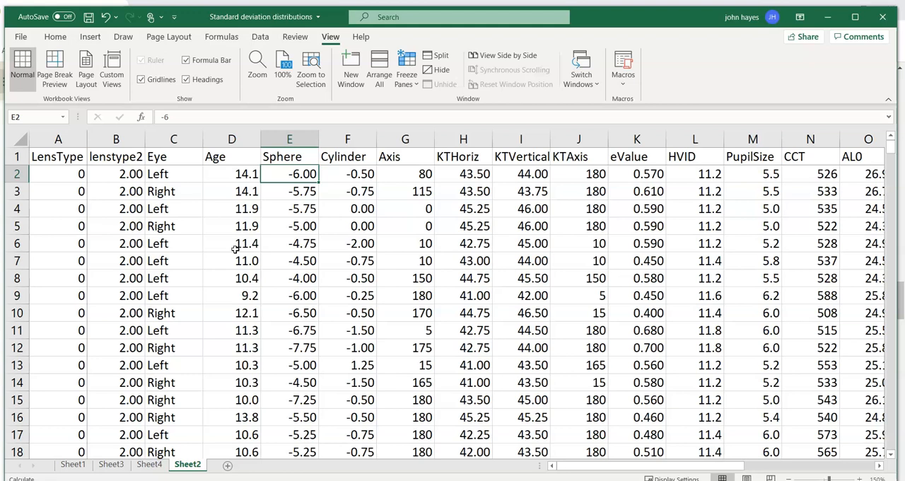
key(Right)
key(Left)
key(Left)
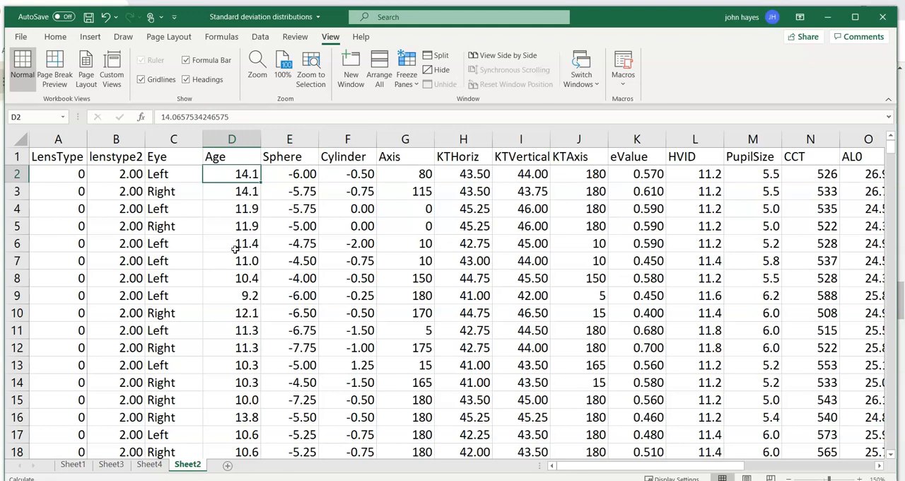
Start an AVERAGE formula in D357, two rows below the last Age value.
key(ctrl+Down)
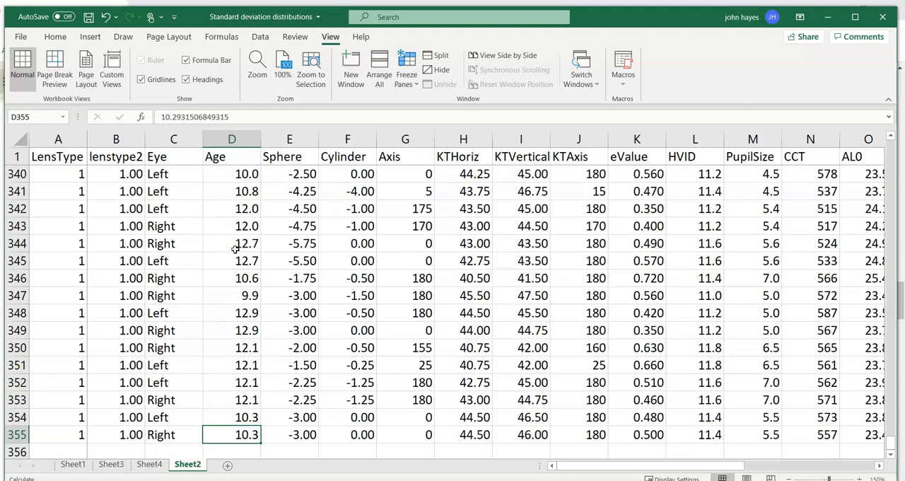
key(Down)
scroll(236, 249, down, 2)
key(Down)
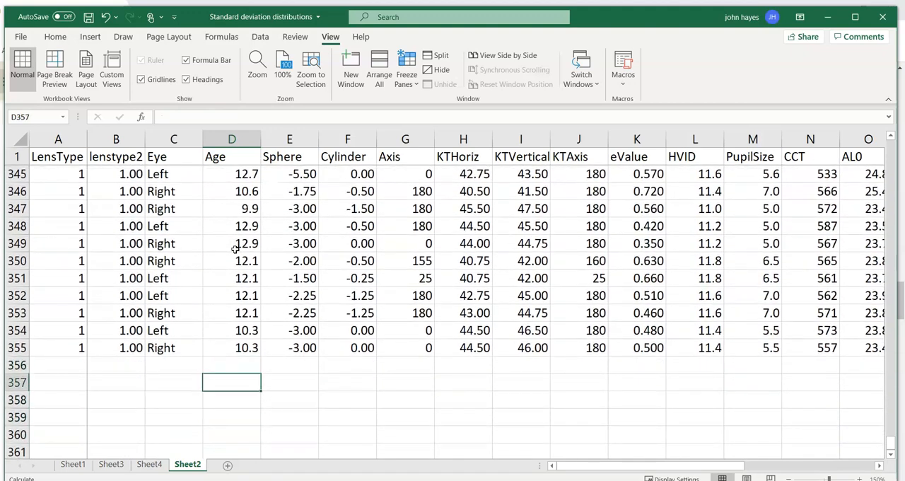
text(=)
text(mea)
key(BackSpace)
key(BackSpace)
key(BackSpace)
text(average()
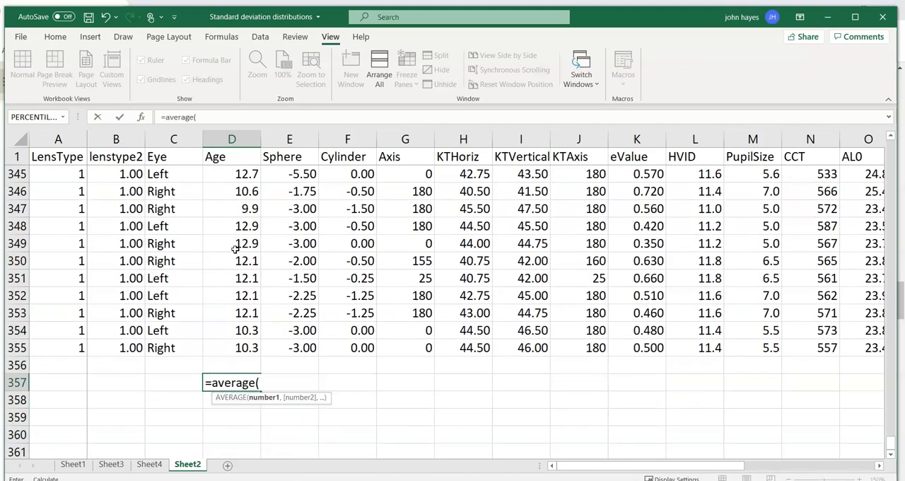
text(d)
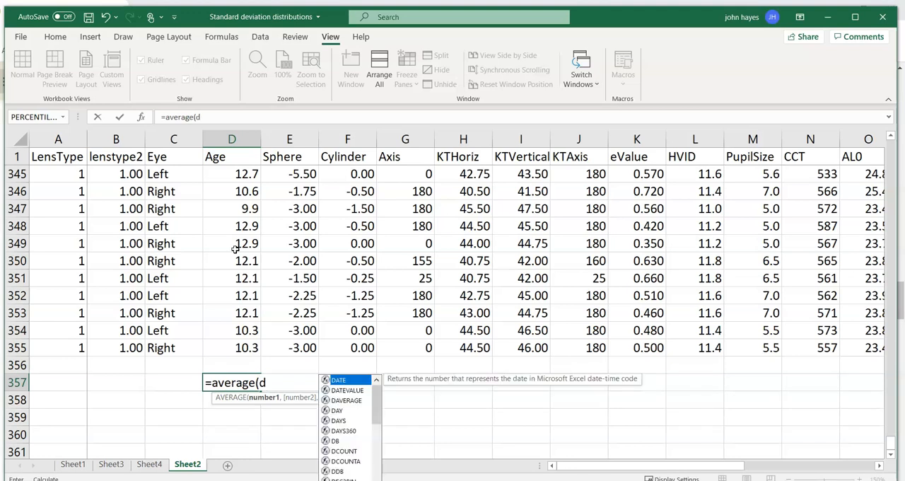
text(2)
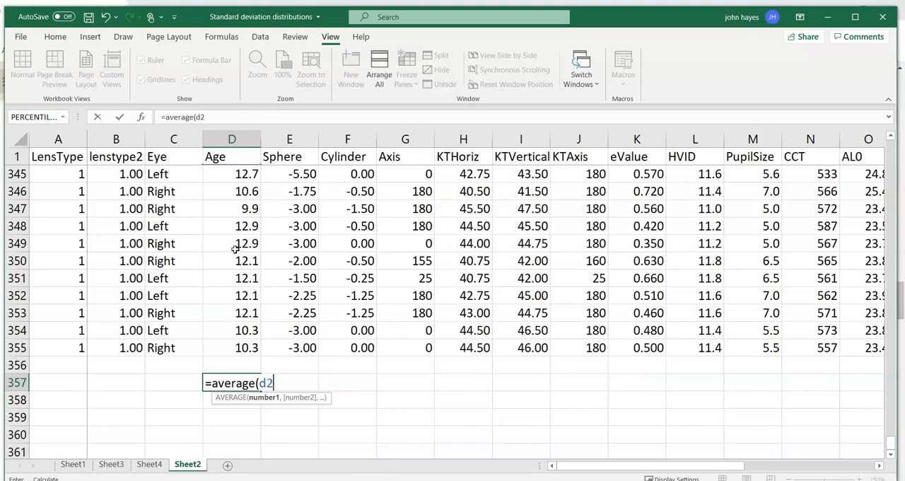
text(:)
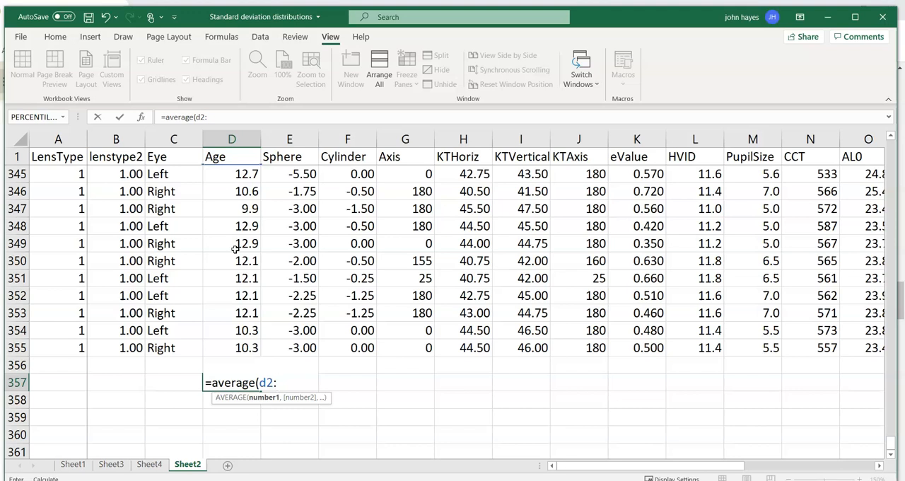
Complete the Age average formula with the range D2:D178 and enter it.
text(d)
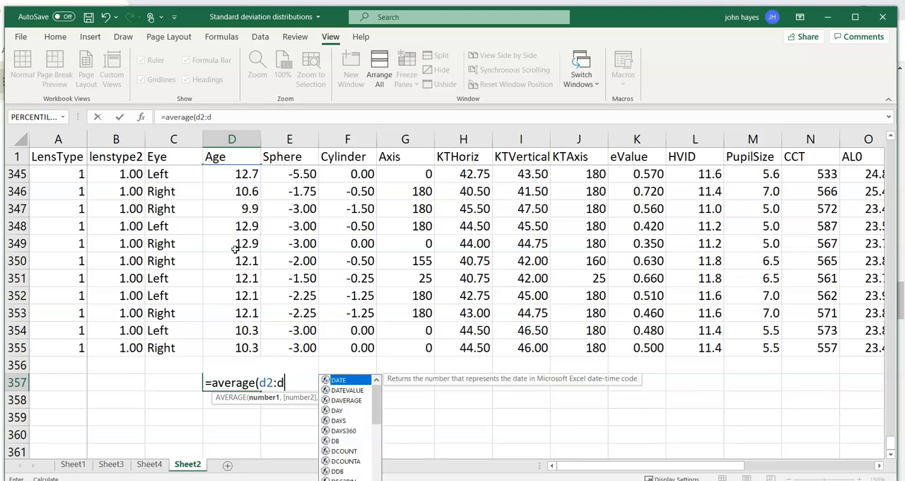
text(178)
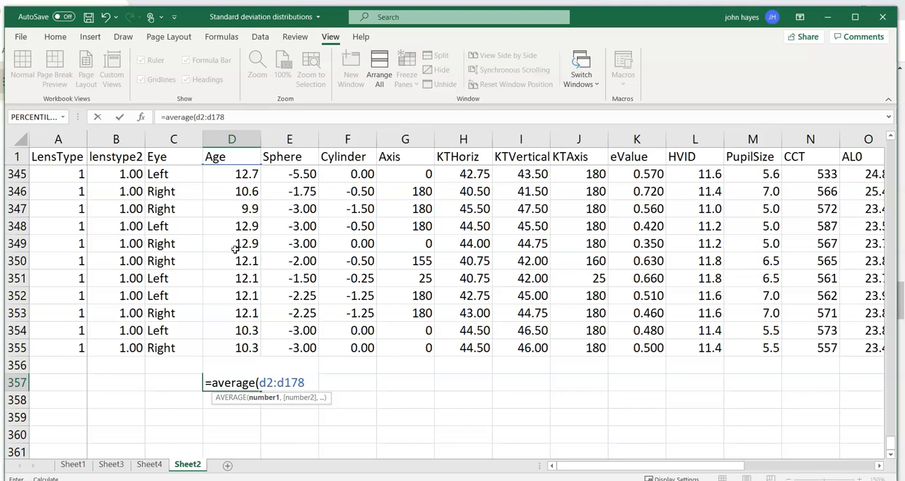
text())
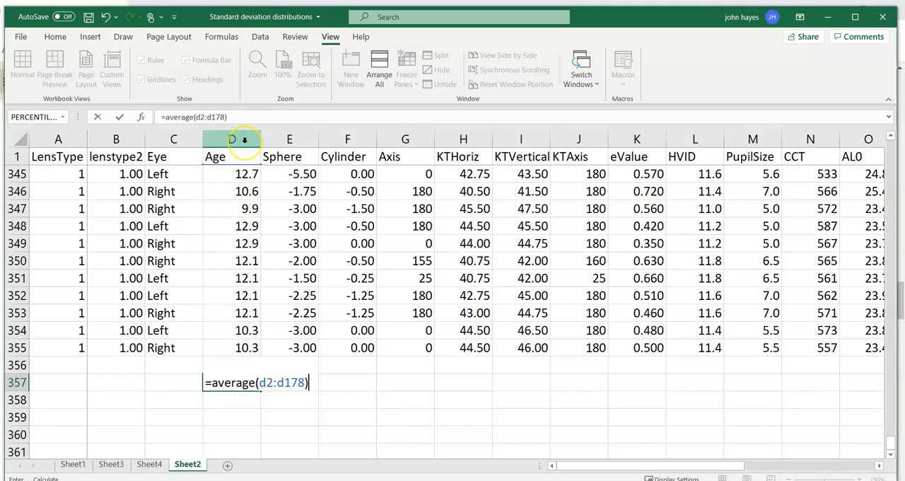
key(Return)
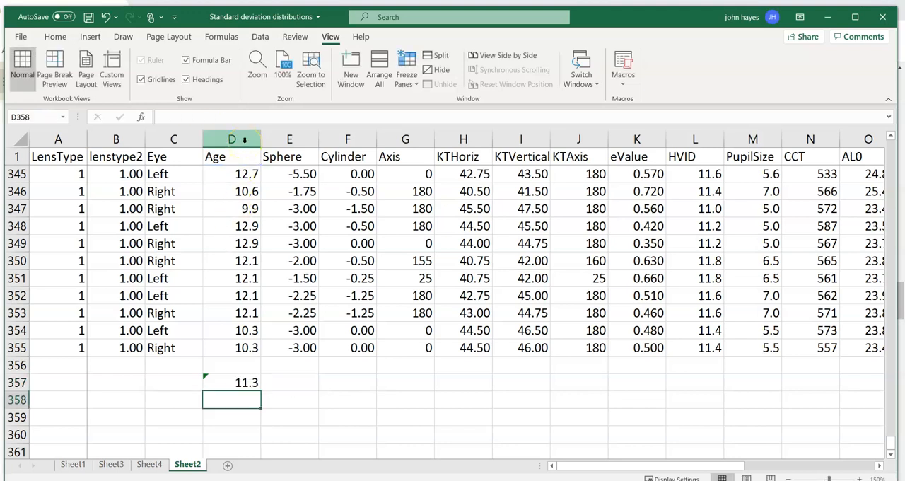
Calculate the standard deviation of Age for LensType 0 in D358 with STDEV over the range D2:D178.
click(241, 140)
text(=stdev)
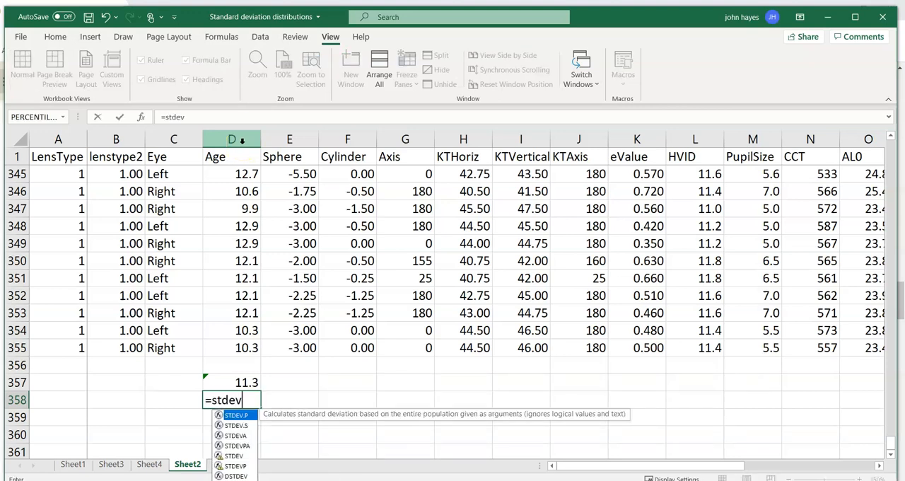
text(()
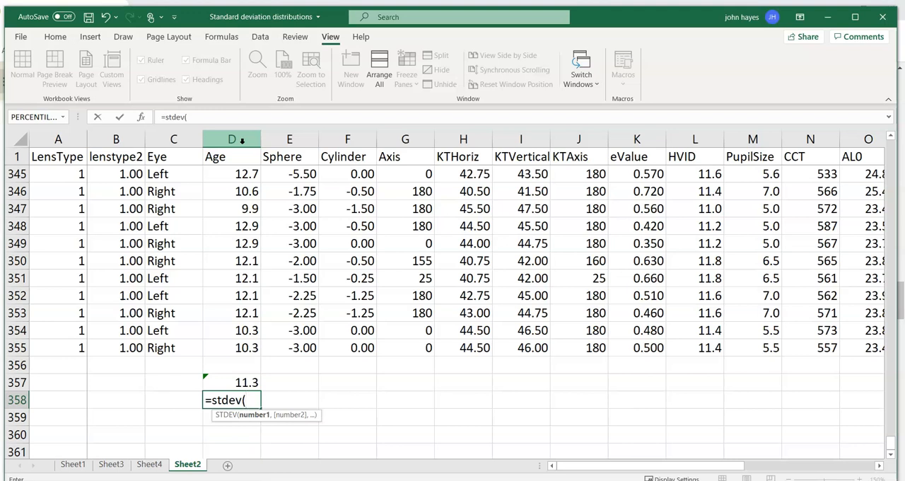
text(d2)
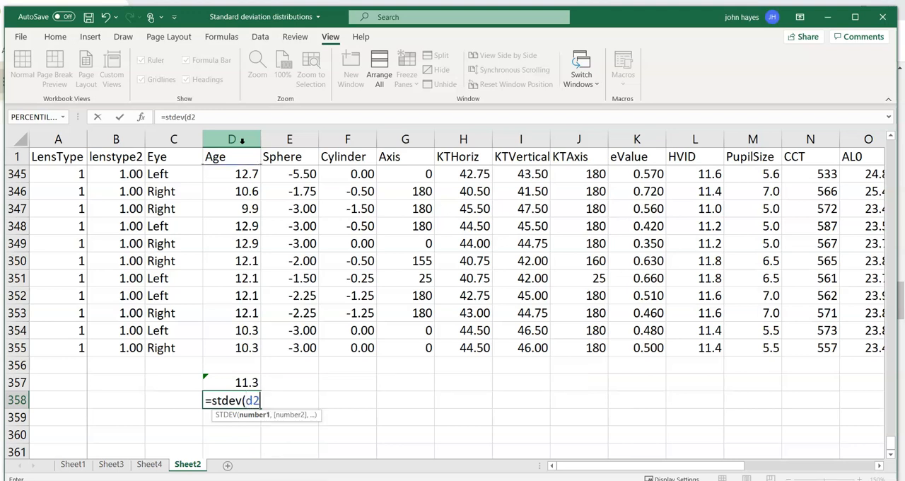
text(:)
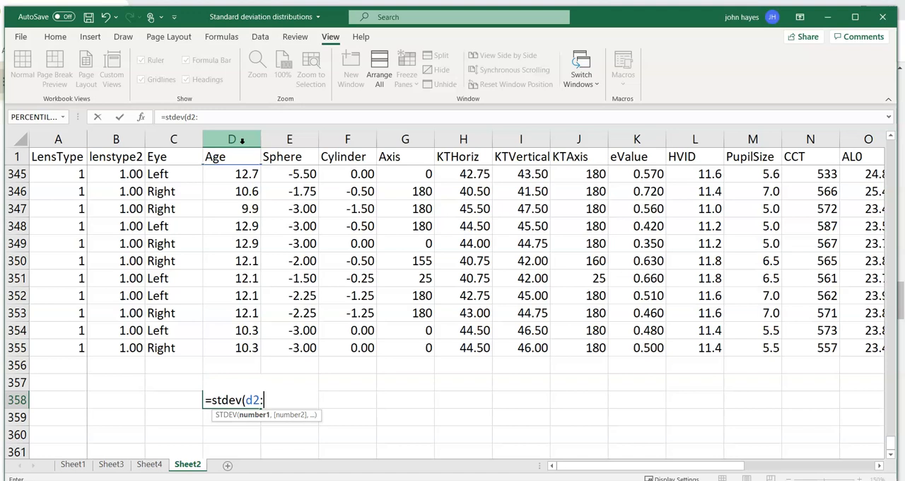
text(d178)
key(ctrl+Return)
key(Return)
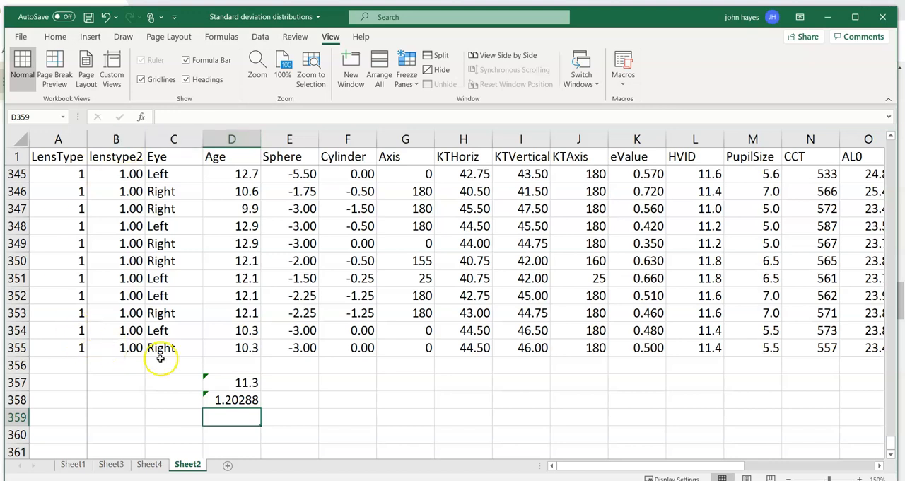
Label the LensType 0 results "lens0 mean" in C357 and "lens0 sd" in C358.
click(165, 382)
text(l)
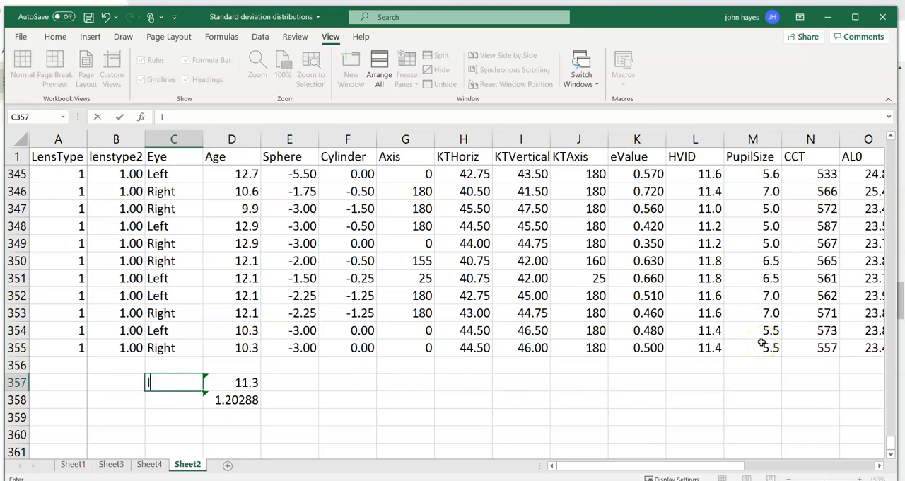
text(ens0 mean)
key(Return)
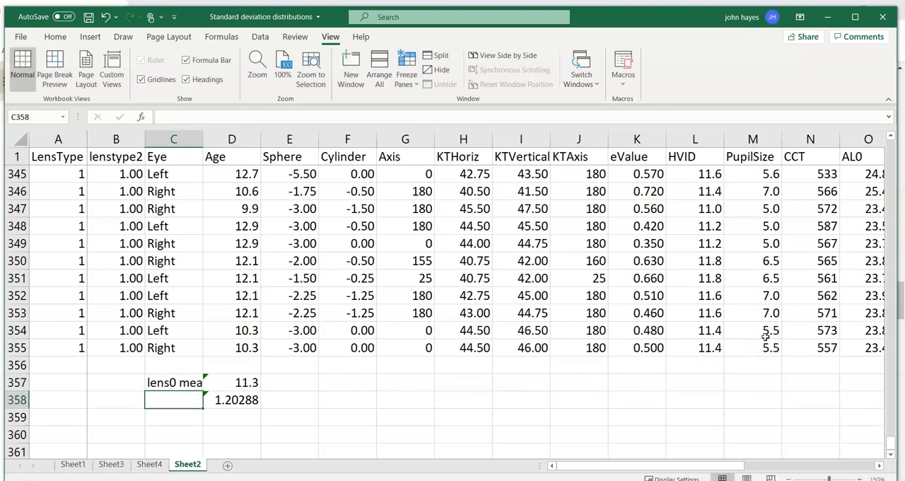
text(lens 0)
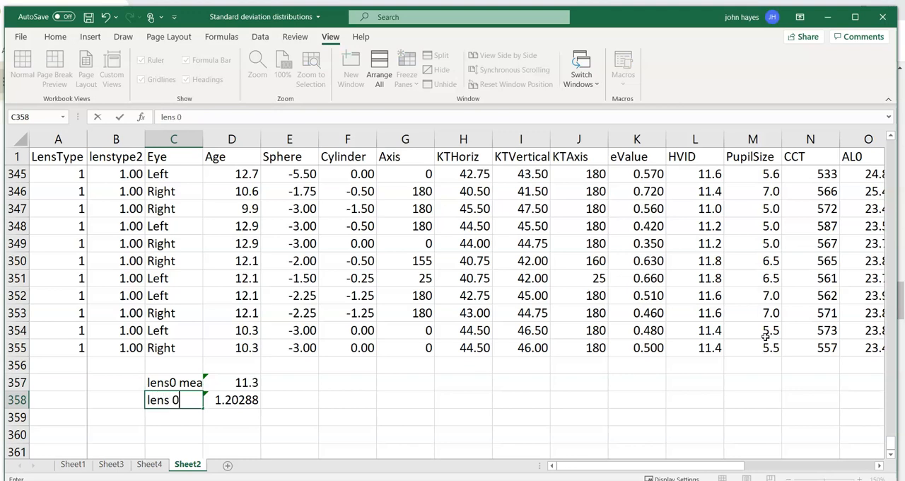
key(BackSpace)
key(BackSpace)
text(0 sd)
key(Return)
Add the labels "lens1 mean" in C359 and "lens1 sd" in C360.
text(lens1 mean)
key(Return)
text(lens1)
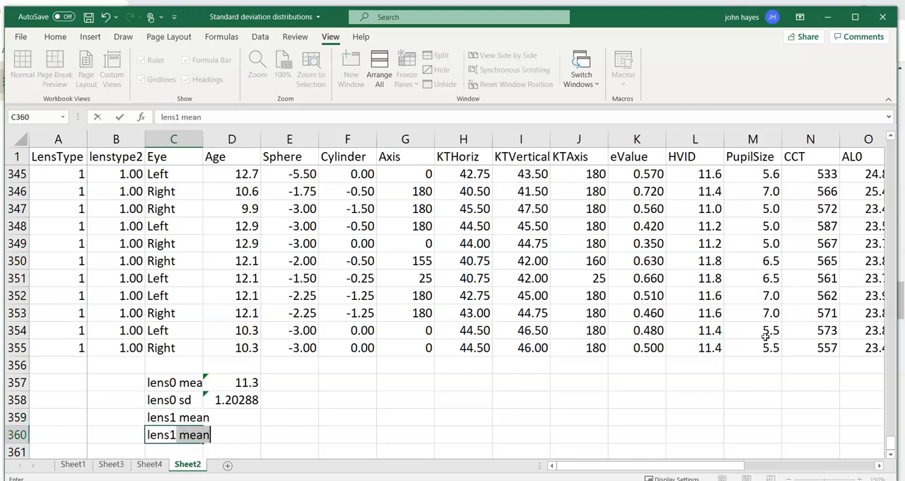
text( sd)
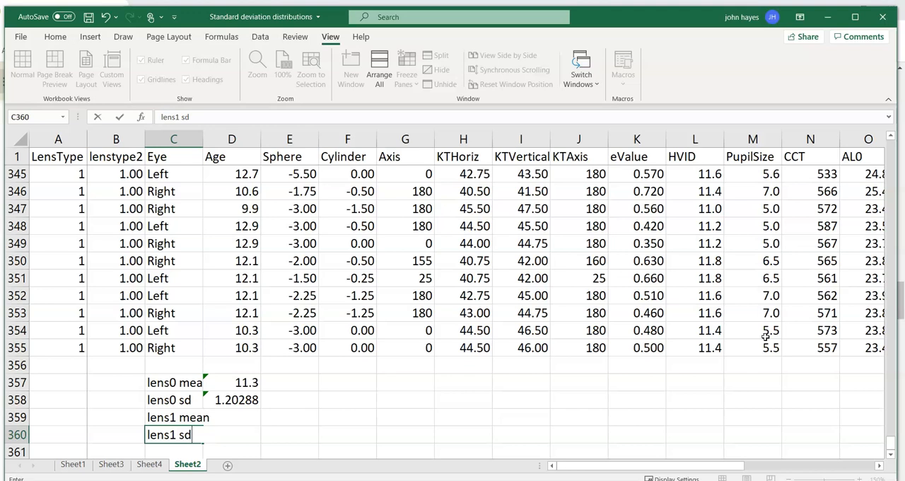
key(Return)
key(Up)
key(Up)
key(Up)
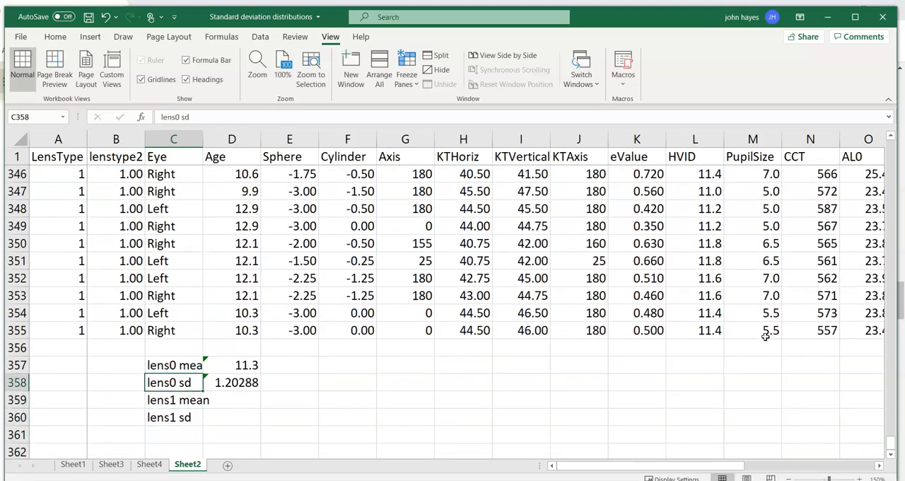
click(225, 401)
text(q)
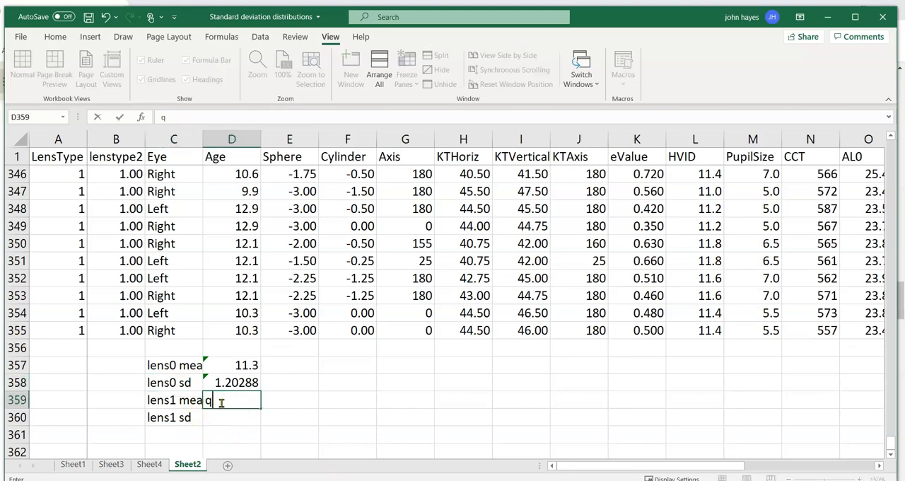
click(168, 433)
click(230, 408)
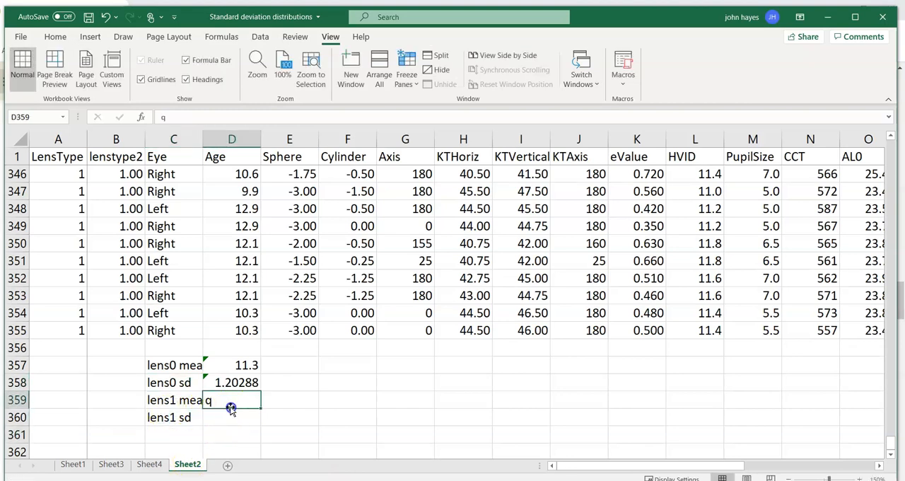
key(Delete)
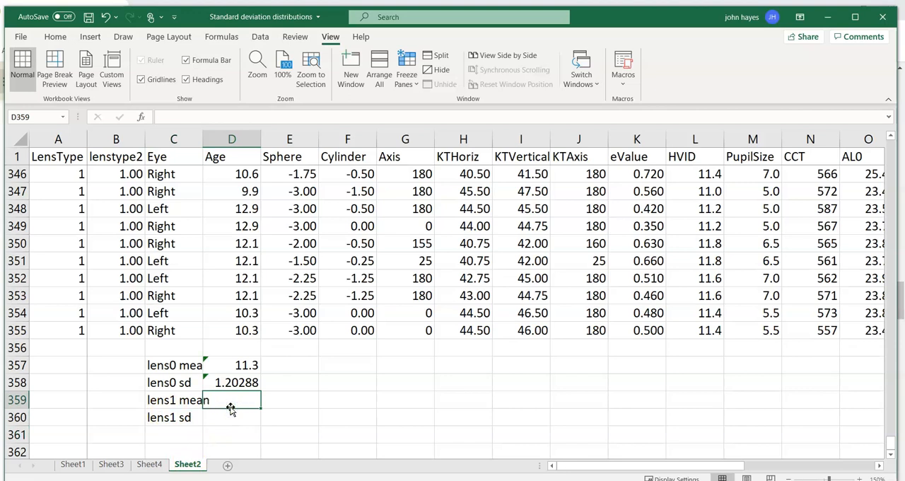
Auto-fit the width of column C to its longest label.
double_click(203, 140)
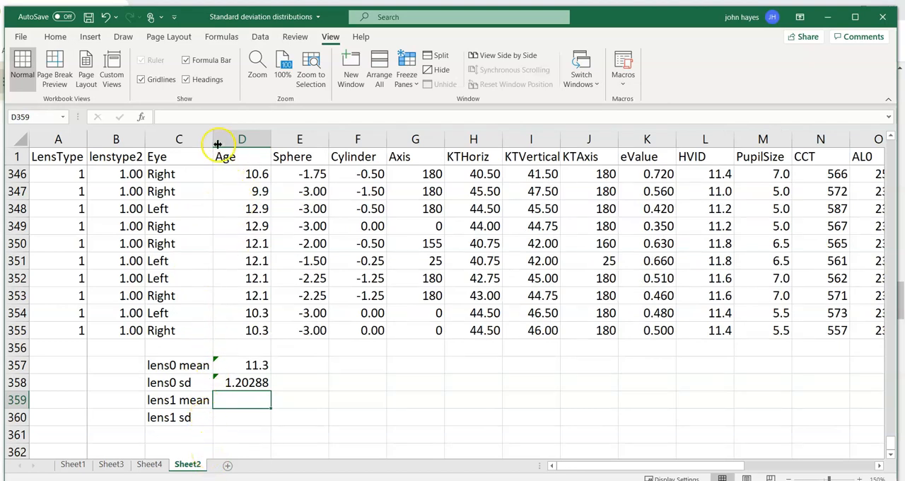
drag(216, 142, 318, 140)
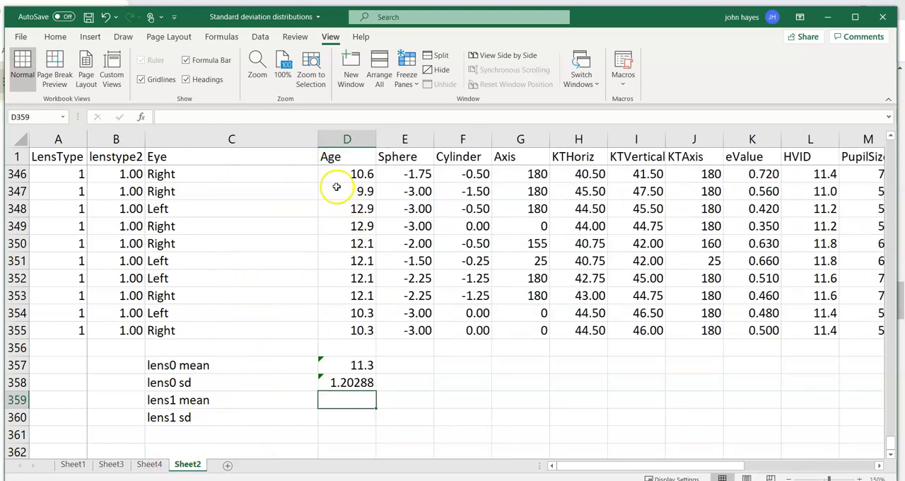
double_click(319, 137)
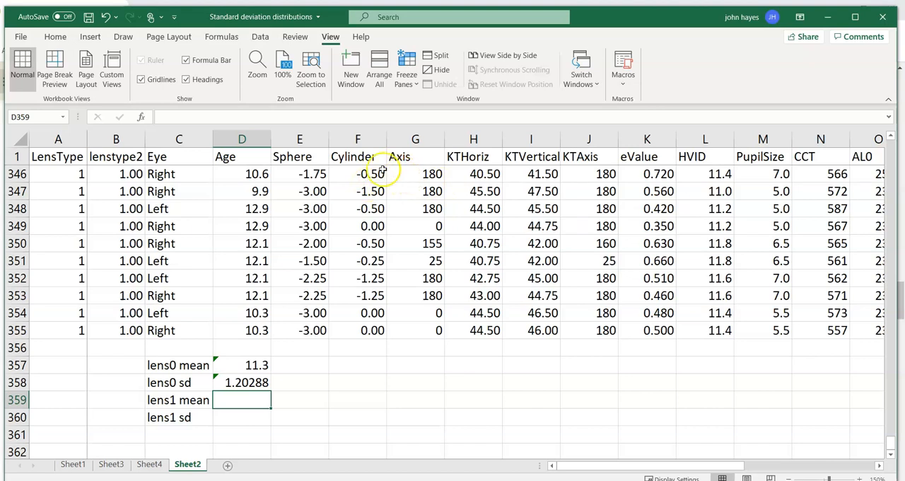
Center the contents of all data columns, from LensType in A to AL5 in T.
drag(71, 137, 569, 201)
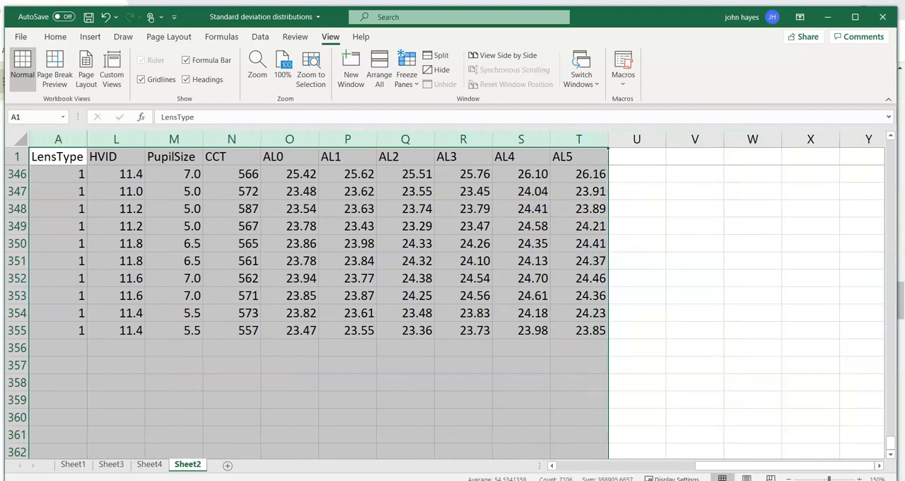
click(54, 39)
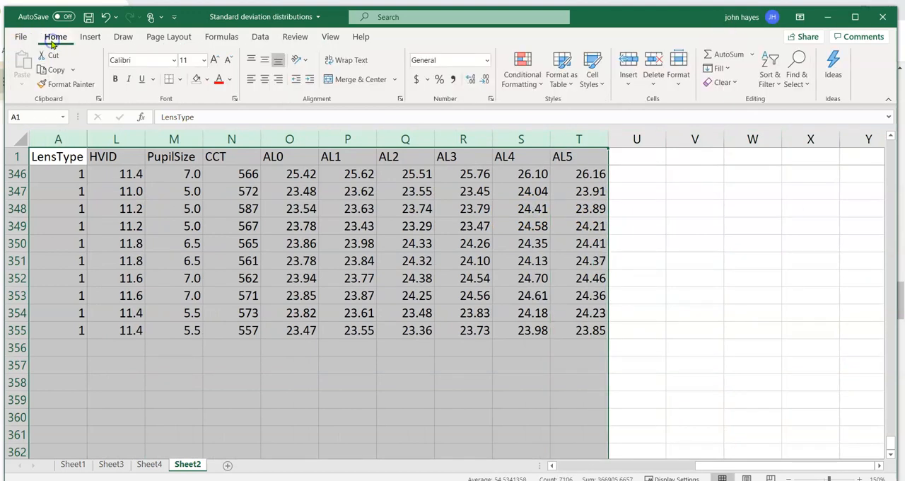
click(266, 83)
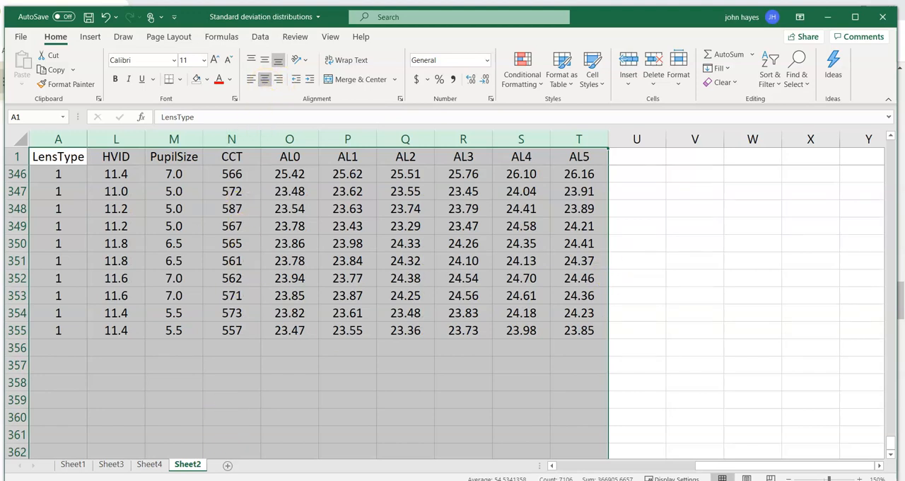
Calculate the mean Age for LensType 1 in D359 with AVERAGE over the range D179:D355.
drag(728, 465, 542, 465)
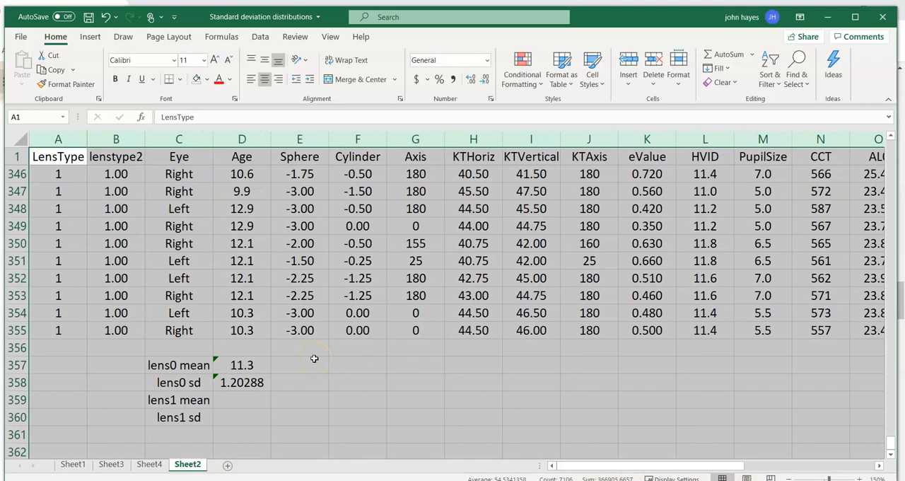
click(255, 400)
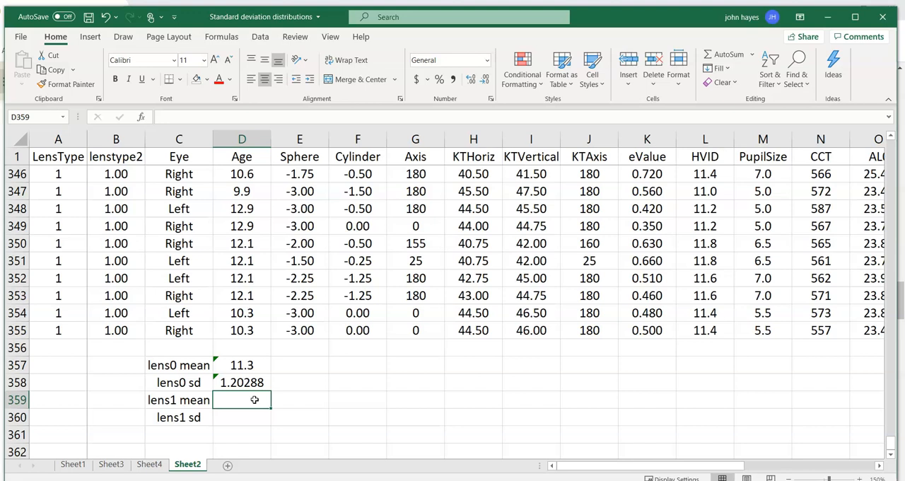
text(=a)
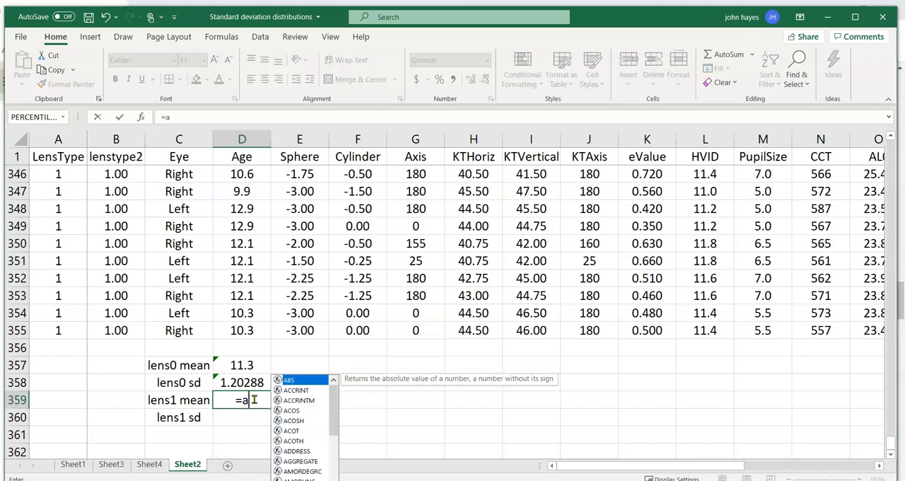
text(verage()
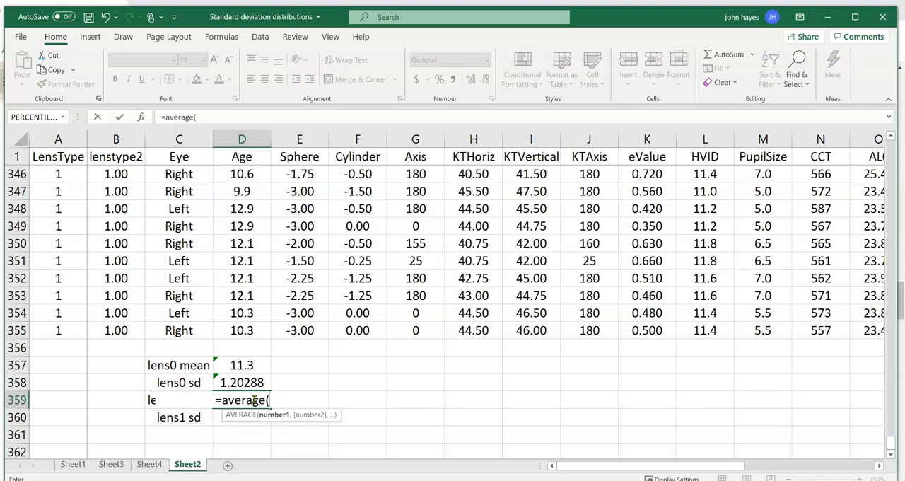
text(d1)
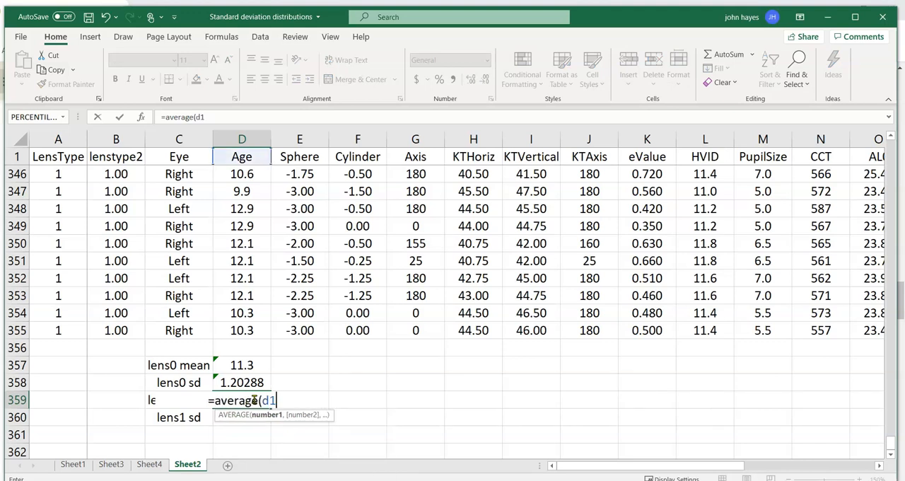
text(79)
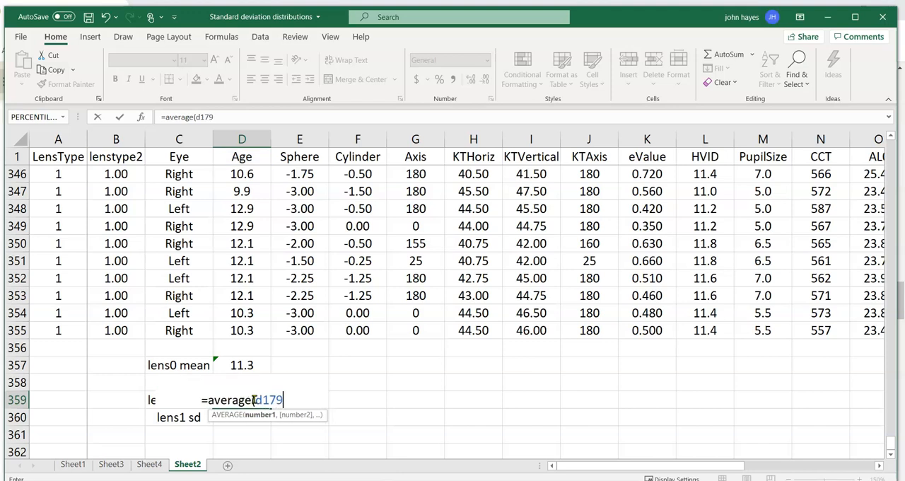
text(:d)
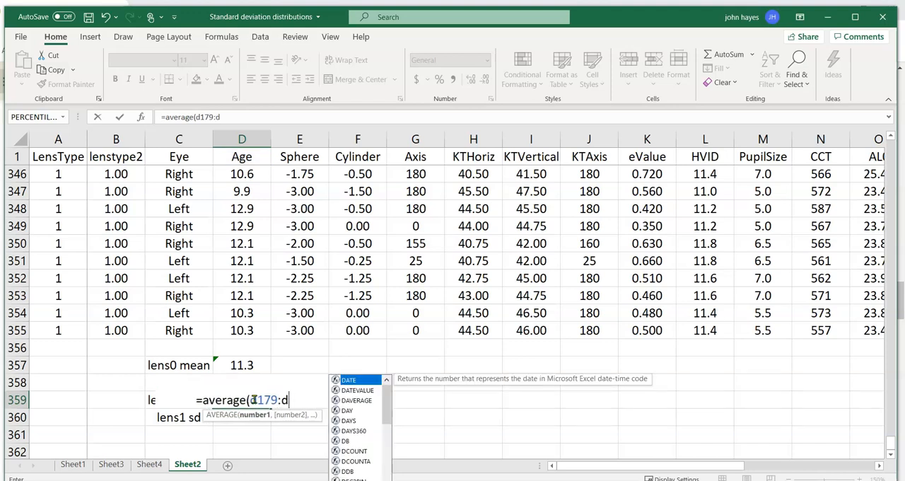
text(355))
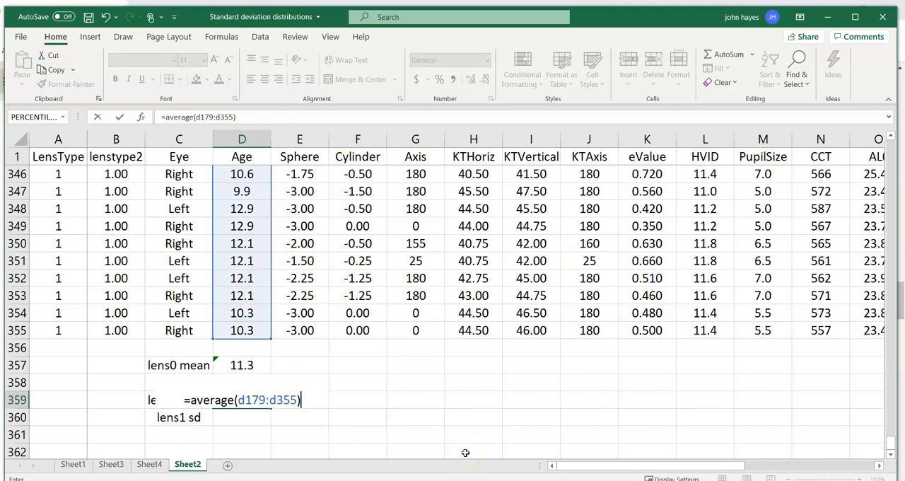
key(Return)
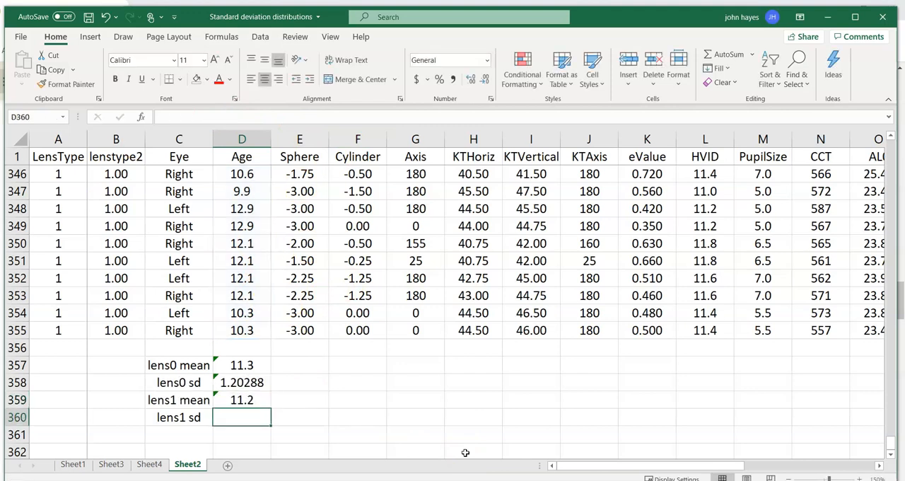
Enter stdev.s(d179:d355) without a leading equals sign in D360, beside the lens1 sd label.
text(stdev.s()
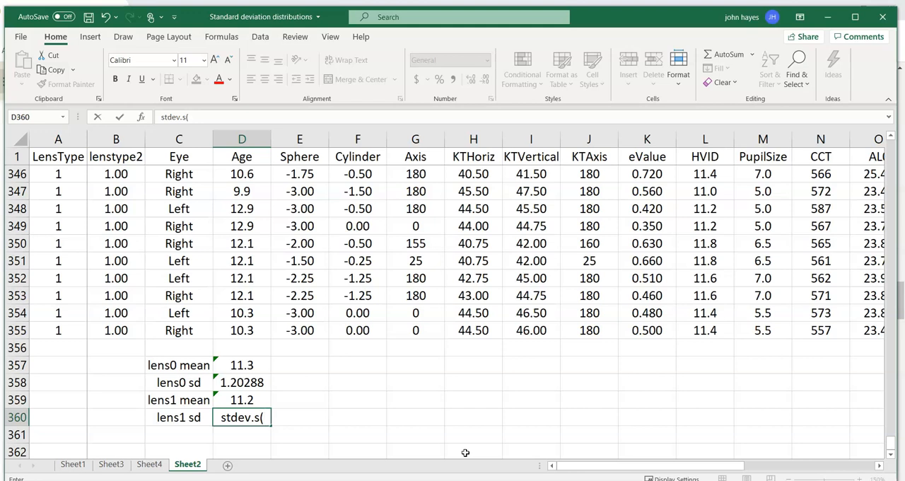
text(d179)
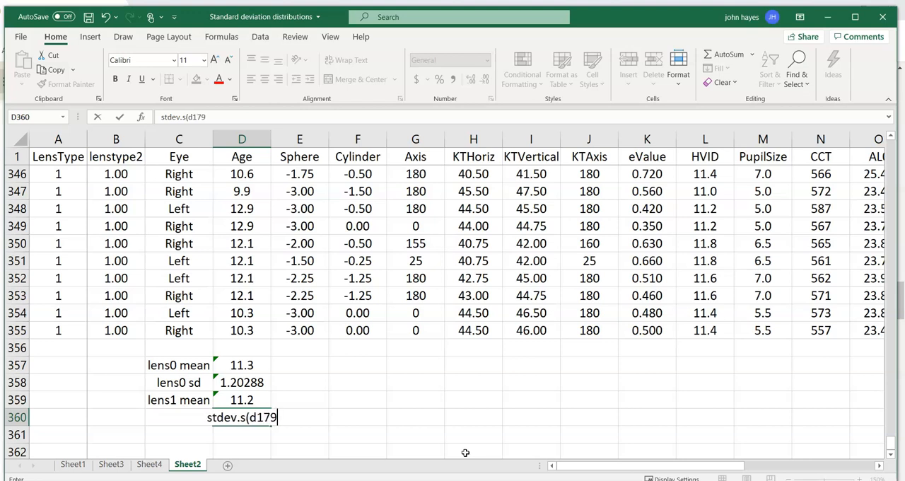
text(:)
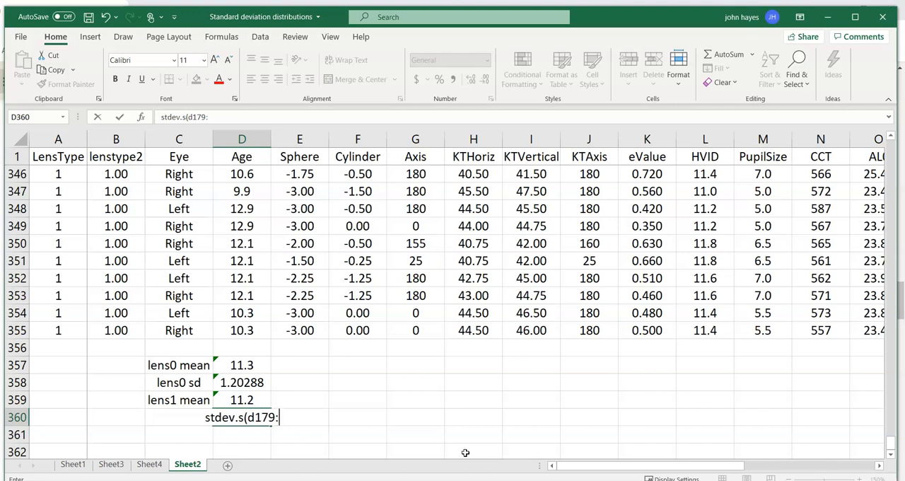
text(d)
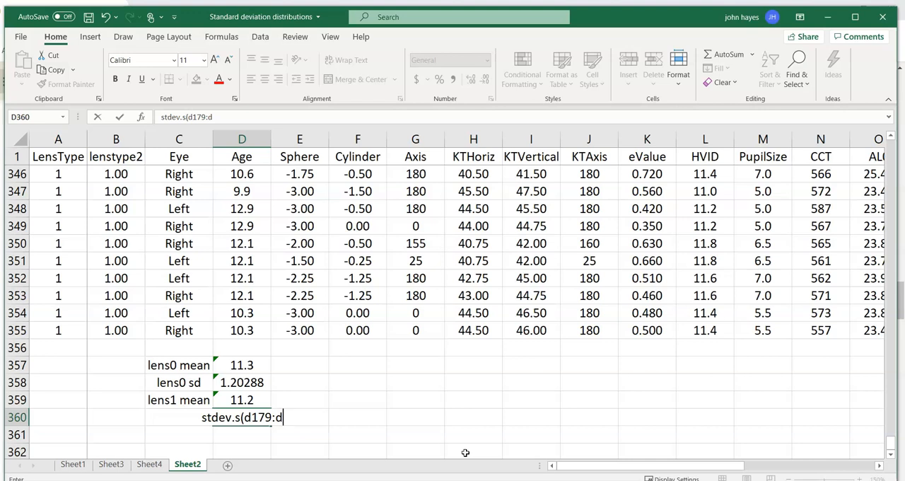
text(355))
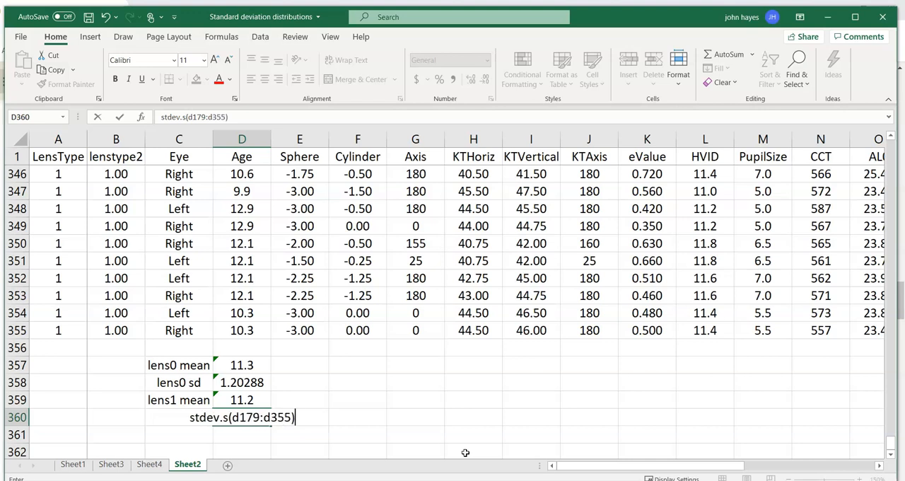
key(Return)
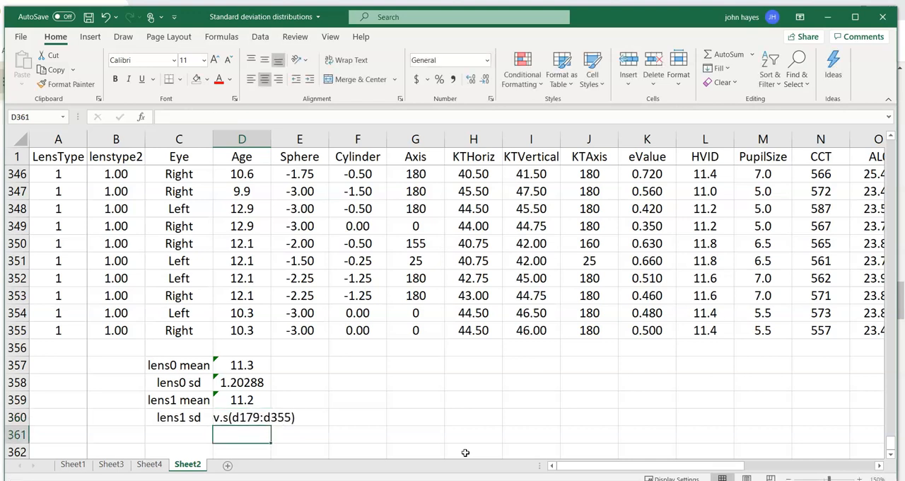
Turn the entry in D360 into a working formula, =stdev.s(d179:d355), for the LensType 1 Age standard deviation.
key(Up)
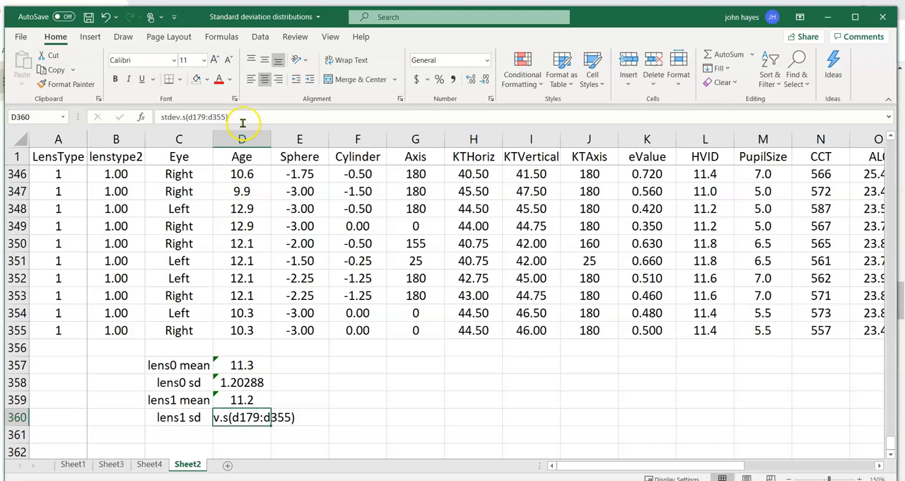
click(160, 117)
text(=)
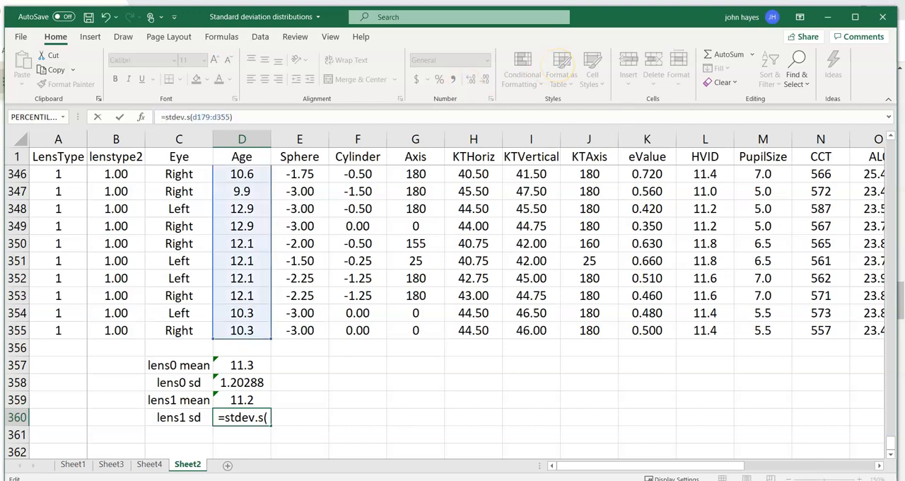
key(Return)
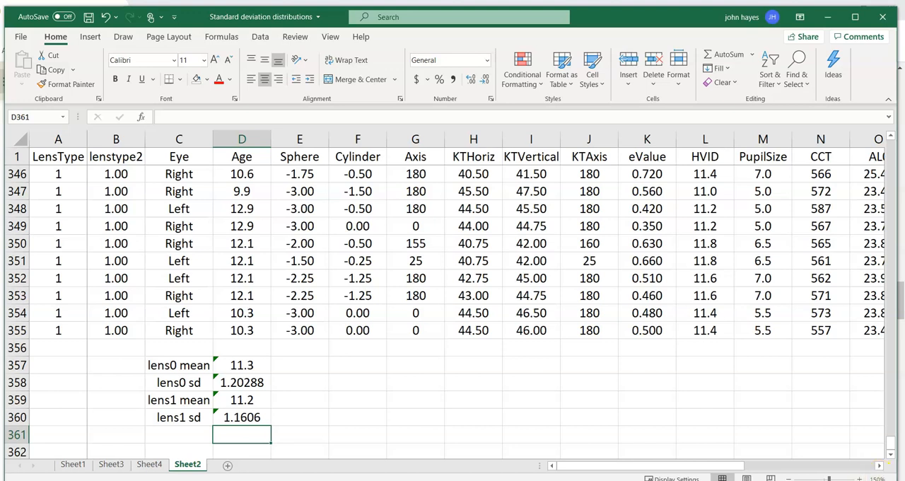
Enter the label Effect Size in C361, below the lens1 sd label.
click(151, 435)
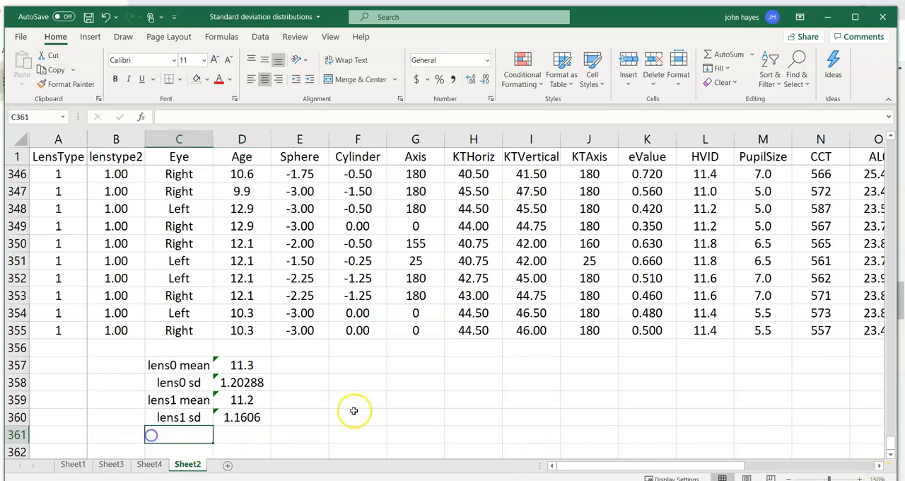
text(Effect Sie)
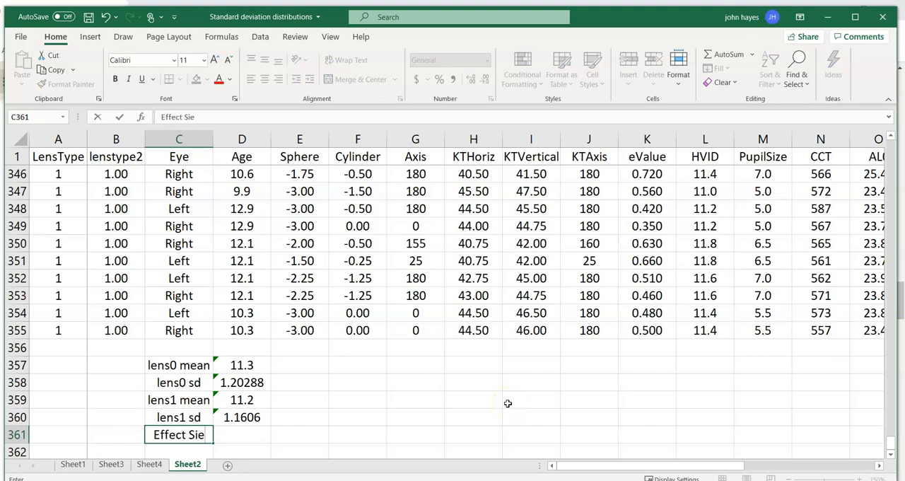
key(BackSpace)
key(BackSpace)
text(i)
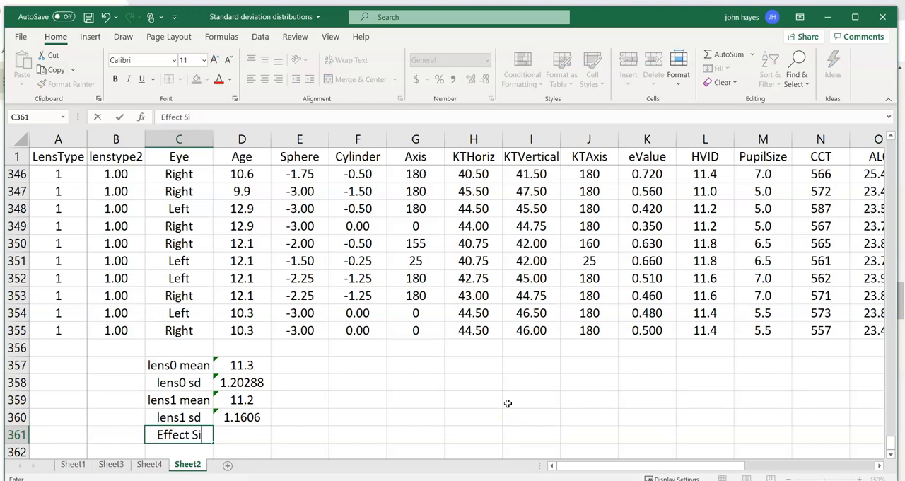
text(ze)
key(BackSpace)
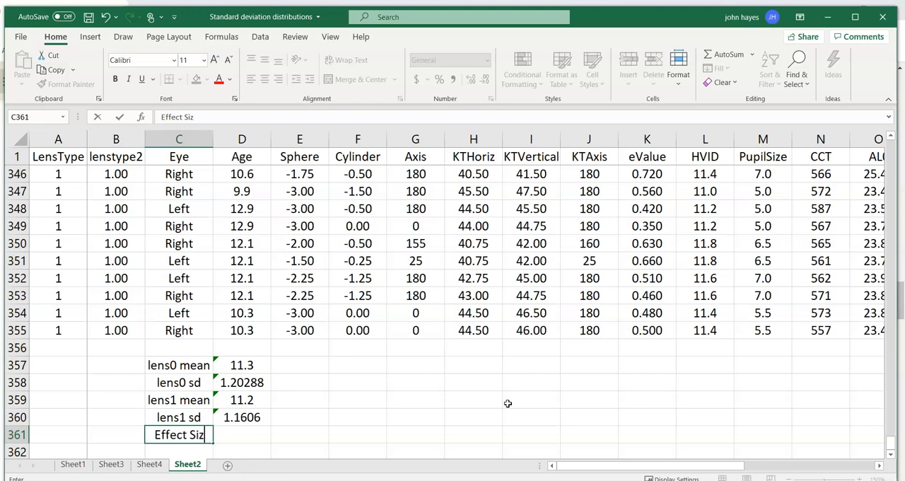
text(e)
key(Tab)
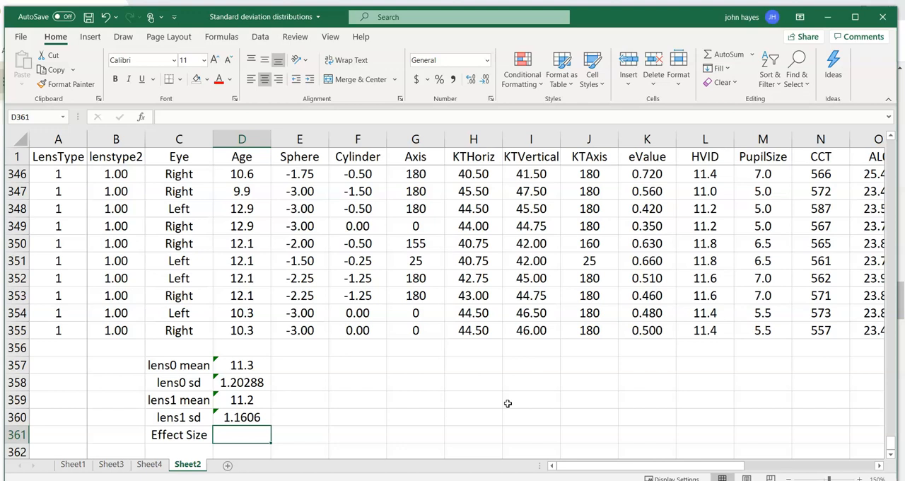
text(=()
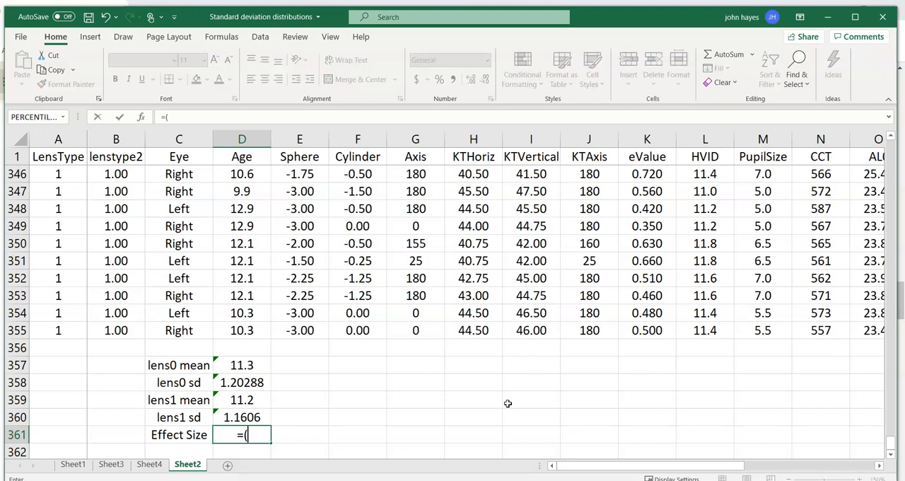
click(253, 402)
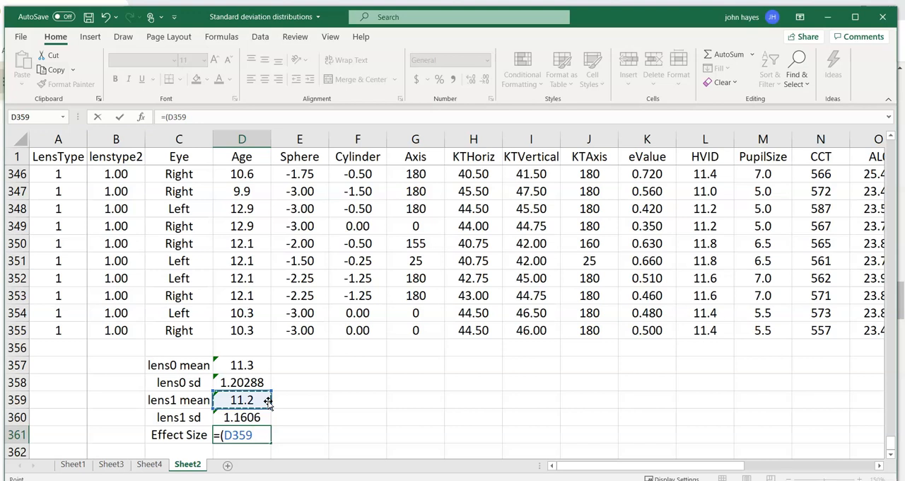
text(-)
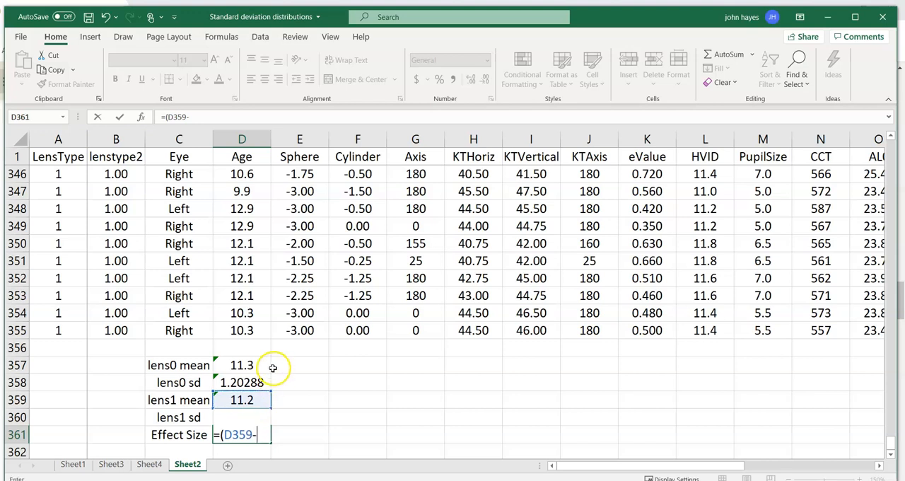
click(268, 366)
text()/)
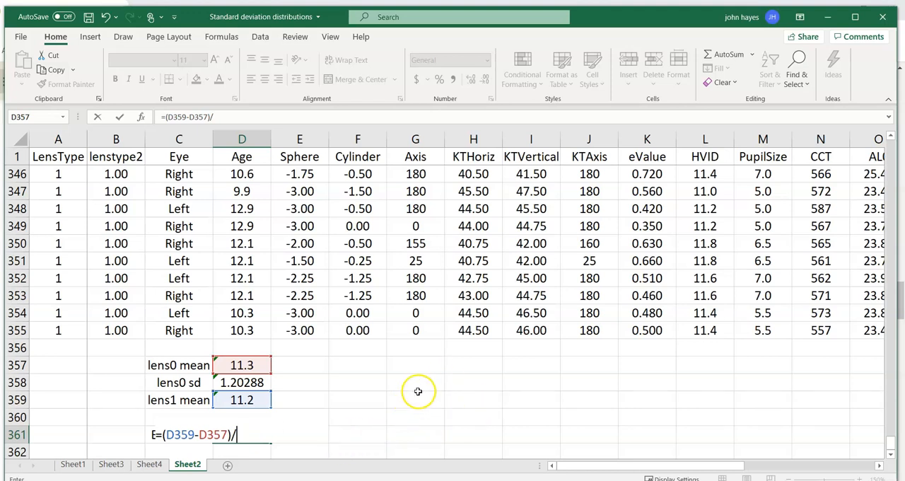
scroll(418, 391, down, 1)
scroll(405, 385, up, 1)
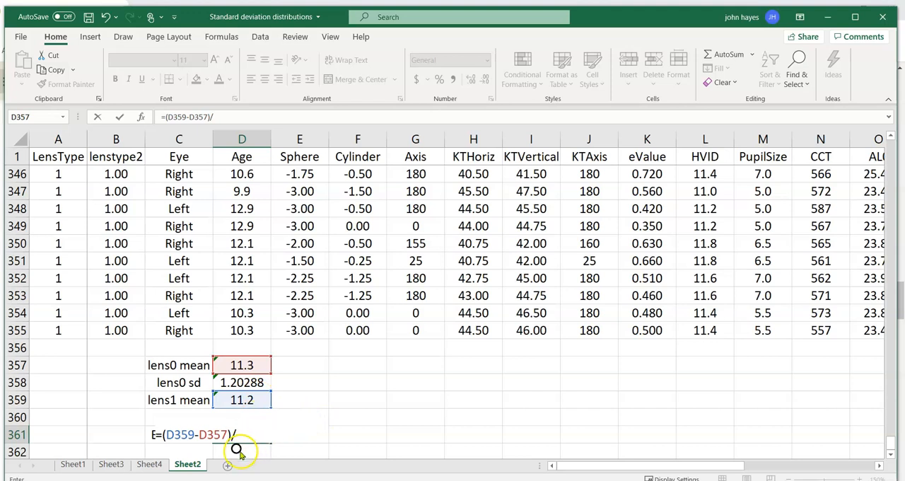
text(average)
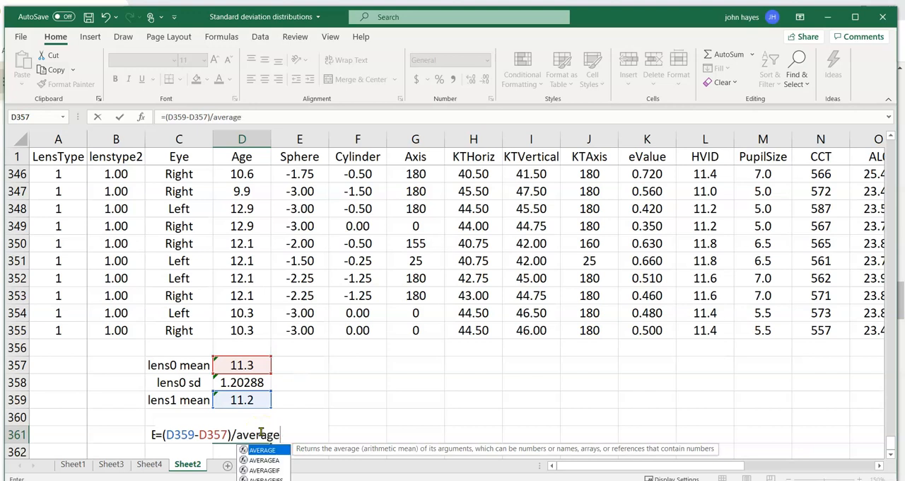
text(()
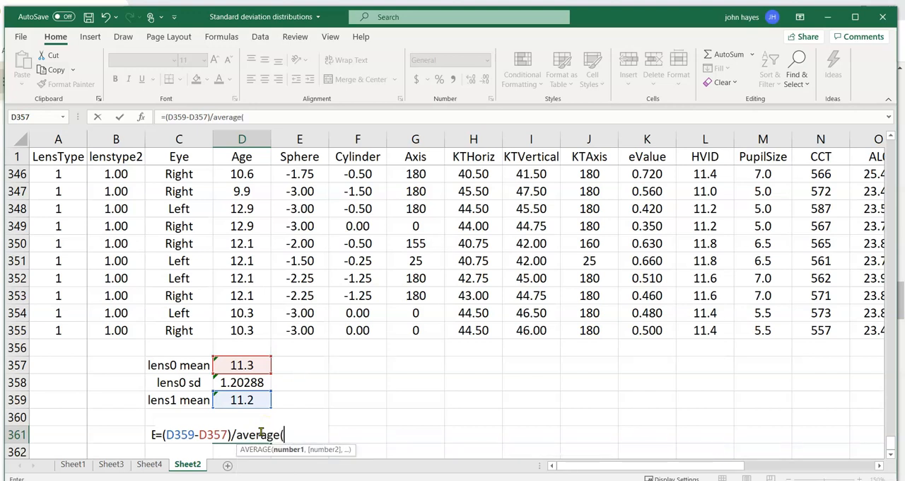
click(256, 365)
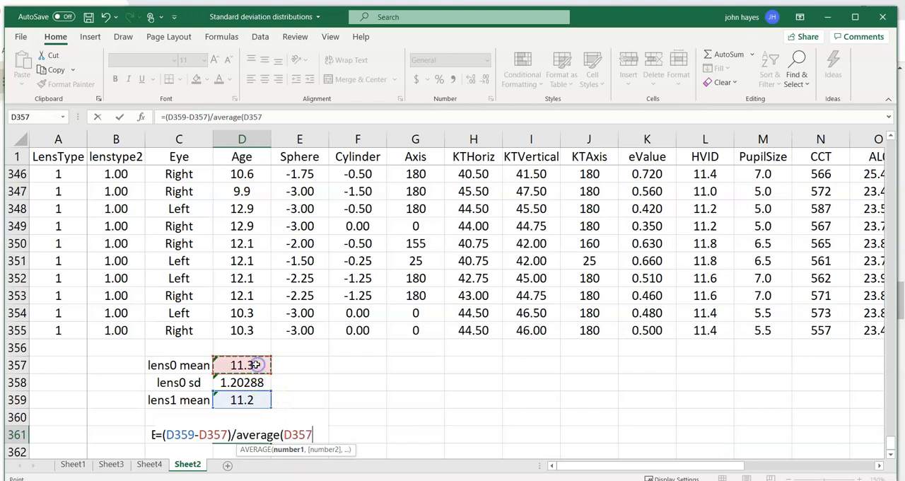
click(256, 380)
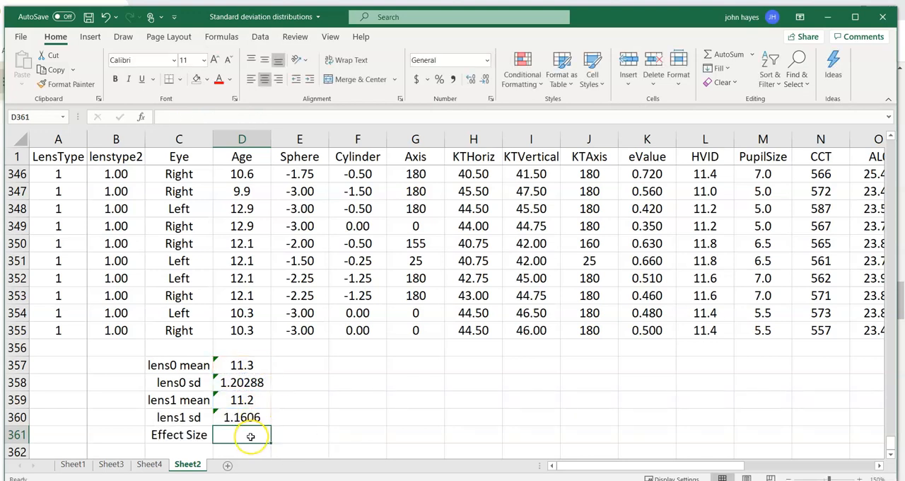
Move the Effect Size label and its adjacent empty cell down one row to C362:D362.
drag(161, 438, 183, 454)
scroll(391, 401, down, 1)
scroll(391, 401, down, 2)
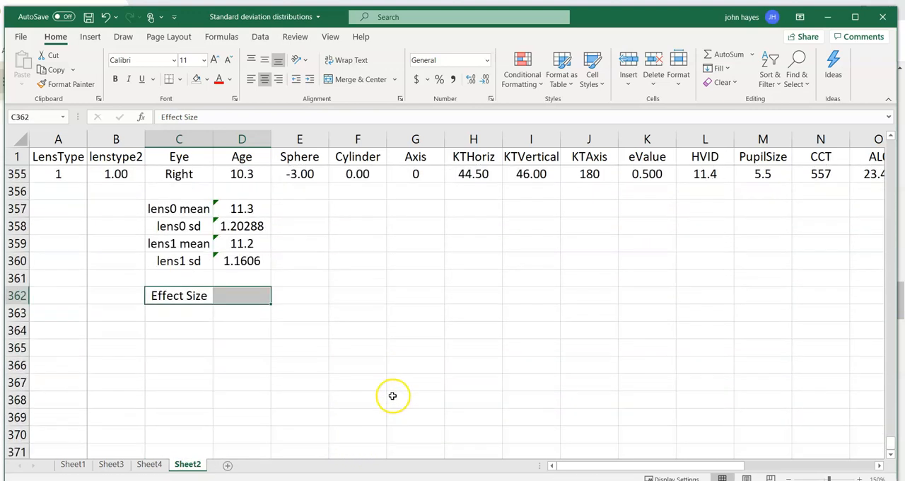
Begin the effect size formula in D362 with the lens1 mean minus the lens0 mean, =(D359-D357)/.
click(232, 291)
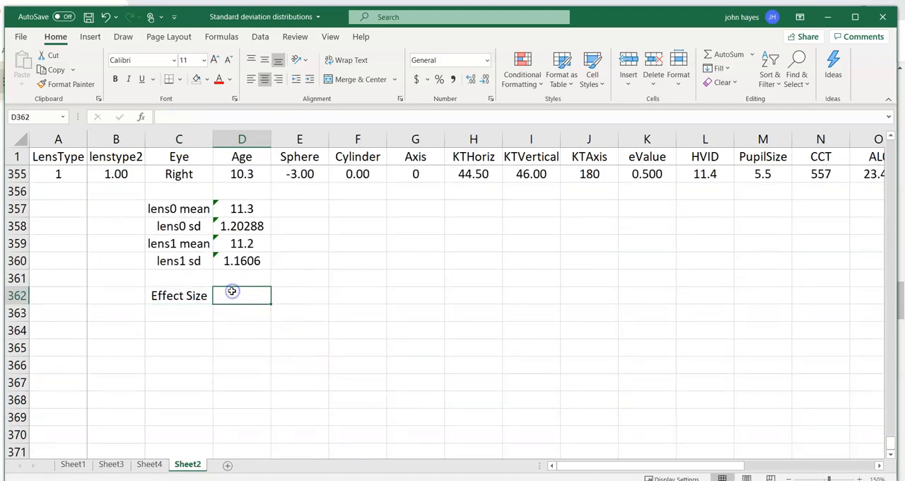
text(=)
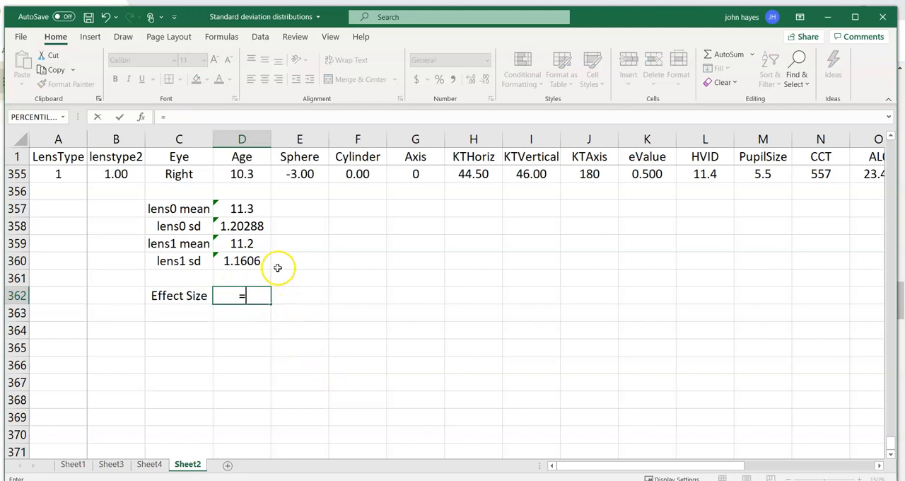
click(242, 245)
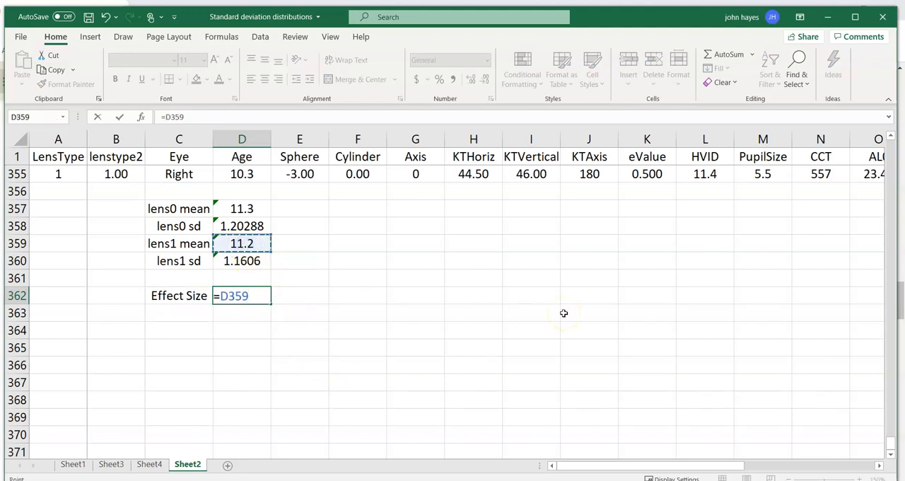
key(BackSpace)
key(BackSpace)
key(BackSpace)
key(BackSpace)
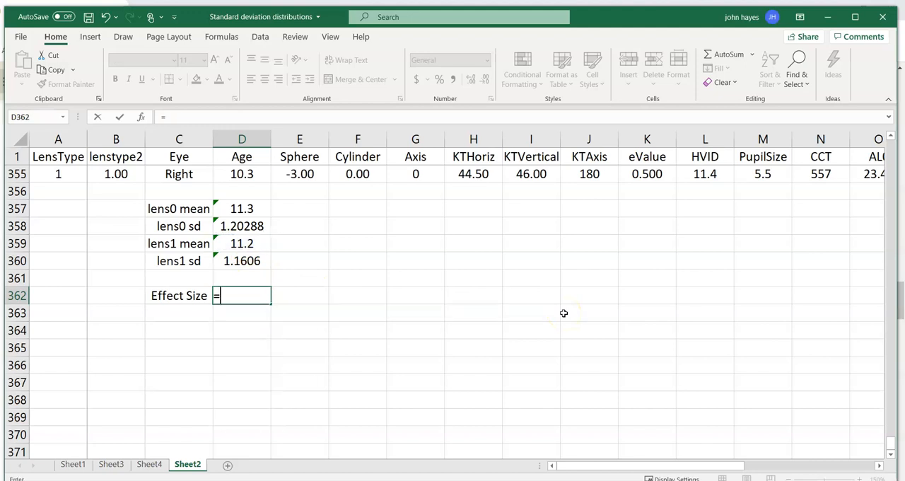
text(()
click(258, 248)
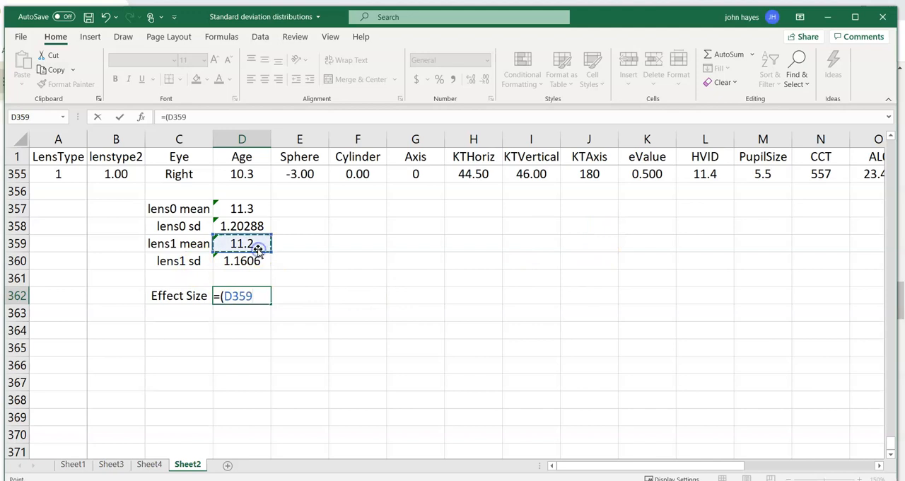
text(-)
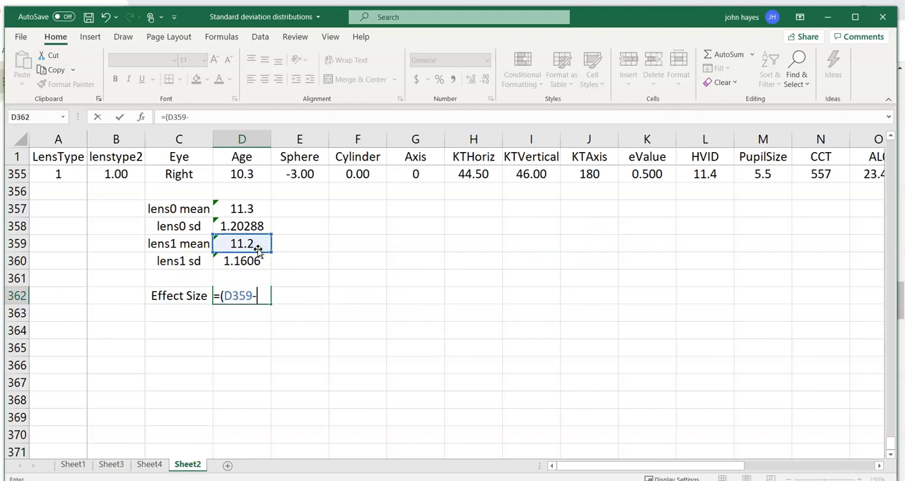
click(253, 208)
text()/)
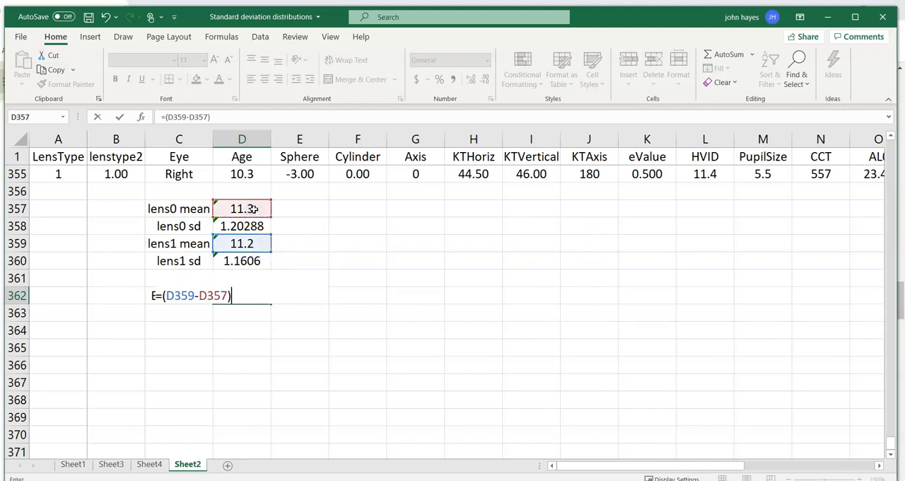
text(average)
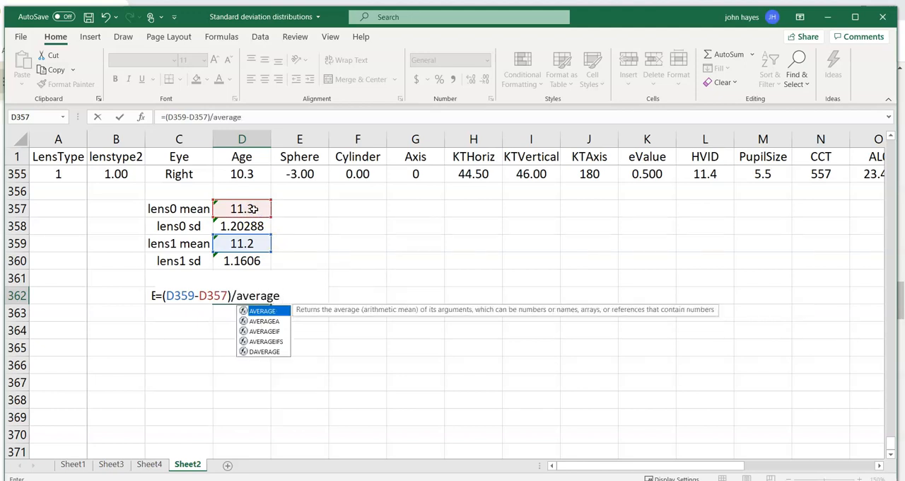
text(()
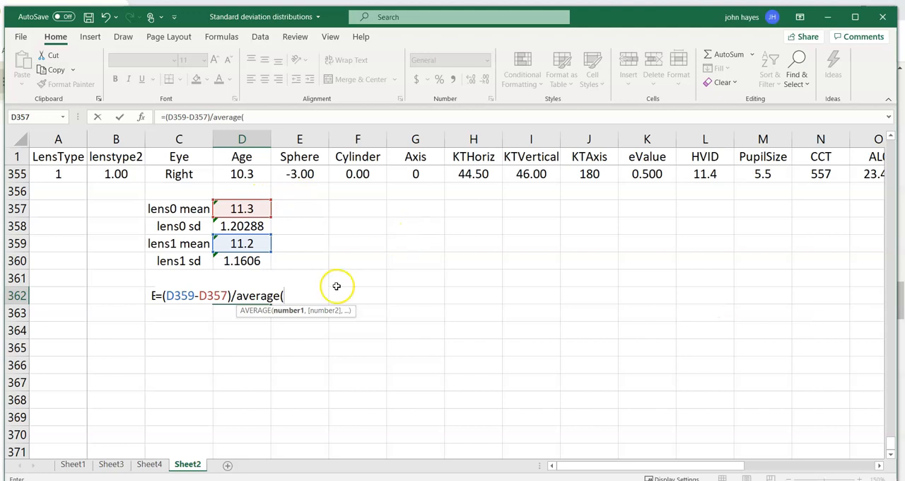
Complete the D362 formula by dividing the mean difference by the average of both standard deviations, average(D358,D360).
click(255, 225)
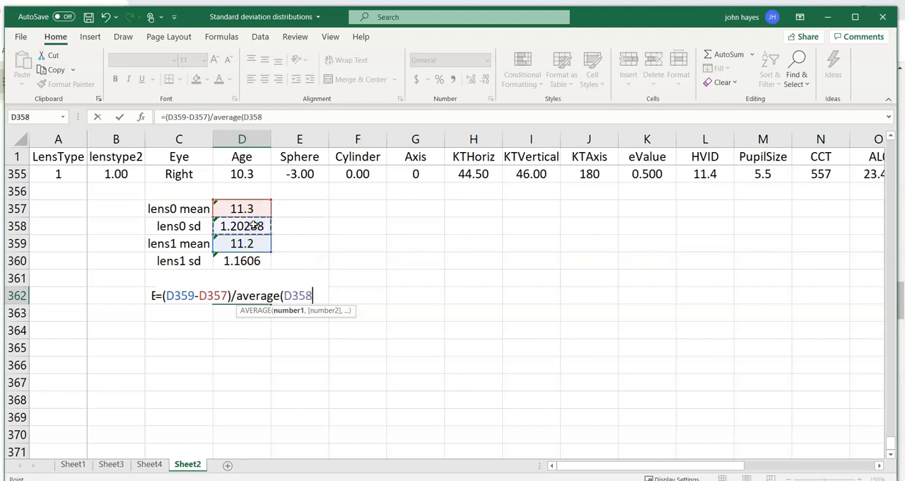
text(,)
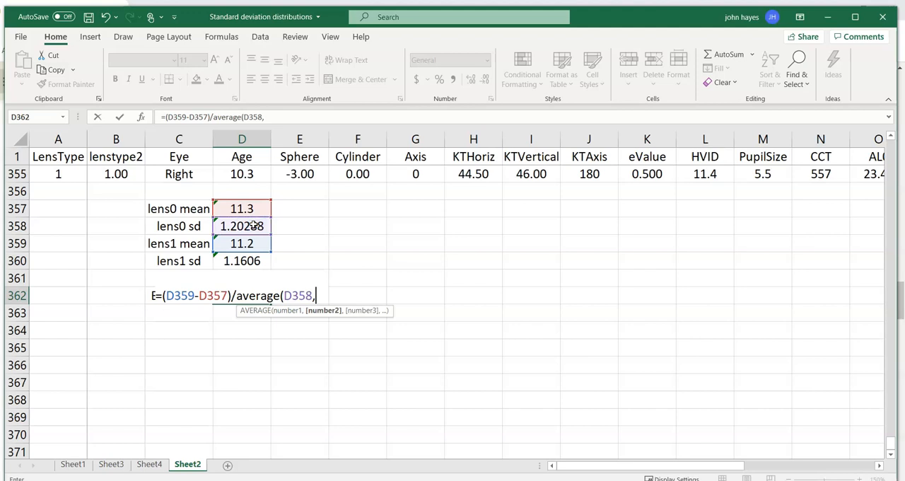
click(259, 260)
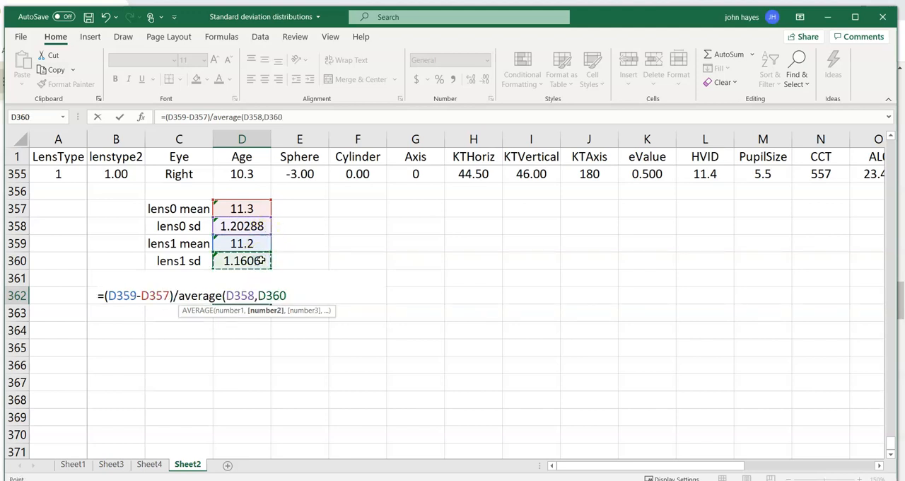
text())
key(Return)
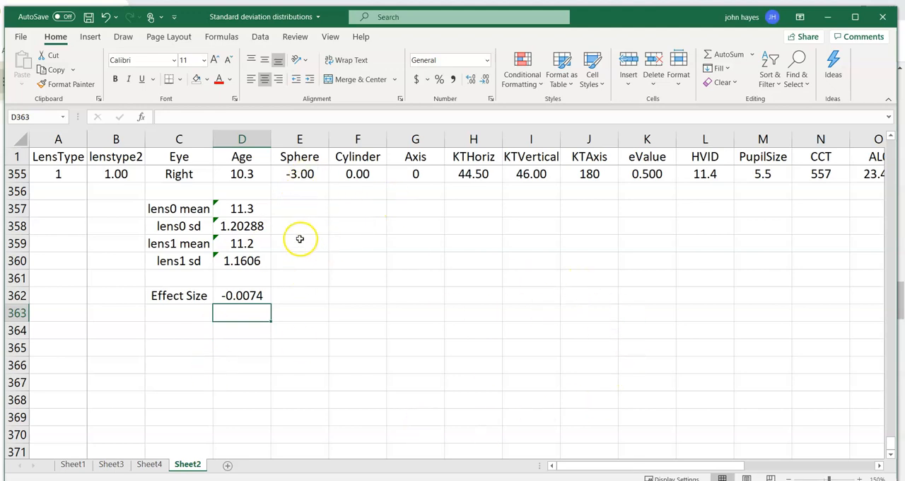
Copy the mean, standard deviation and effect size formulas in D357:D362 across to column H, from Sphere through KTHoriz.
drag(246, 206, 486, 327)
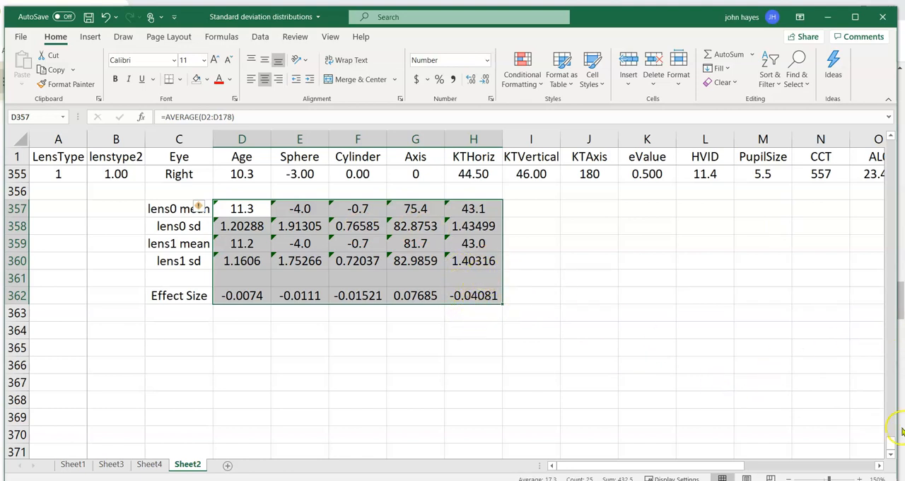
Insert a PivotTable on a new worksheet using the Sheet2 data range A1:T355, including the header row.
drag(891, 439, 894, 400)
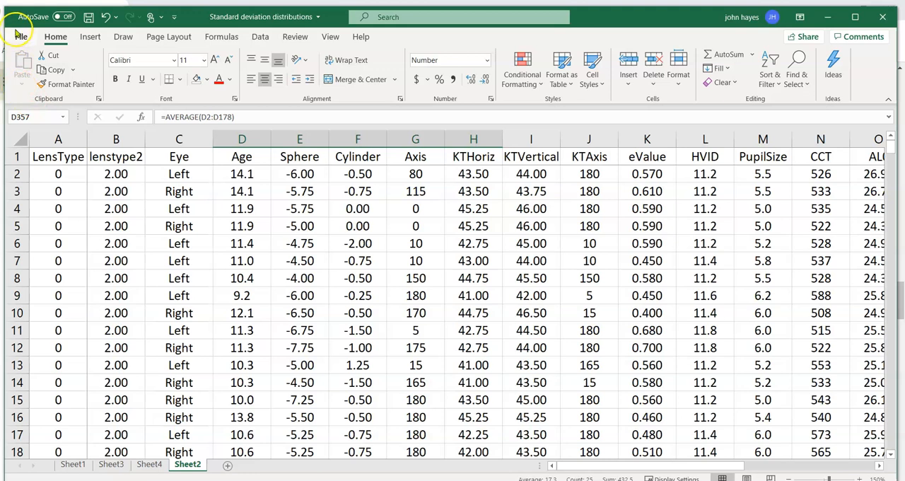
click(91, 39)
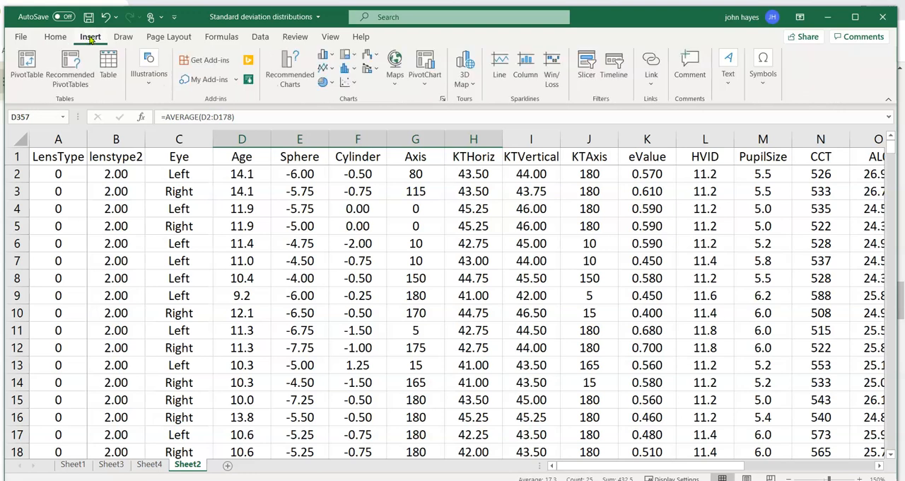
click(25, 71)
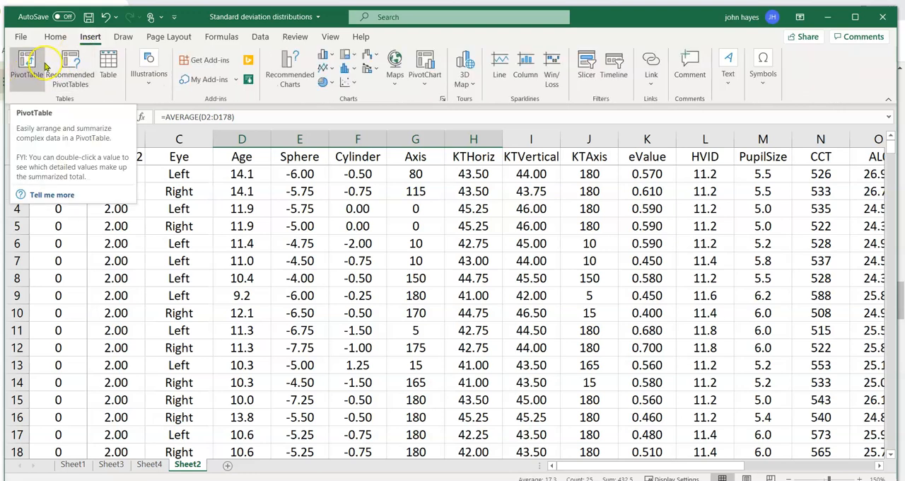
click(28, 63)
click(28, 64)
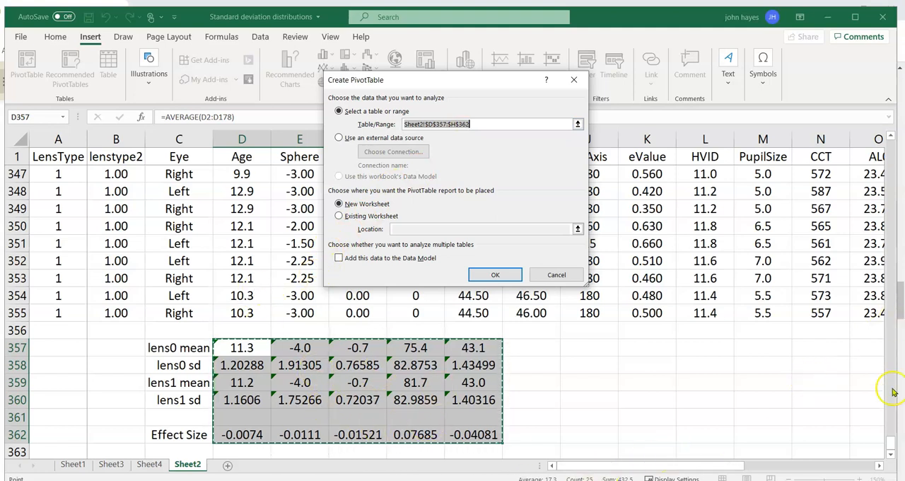
drag(890, 440, 891, 139)
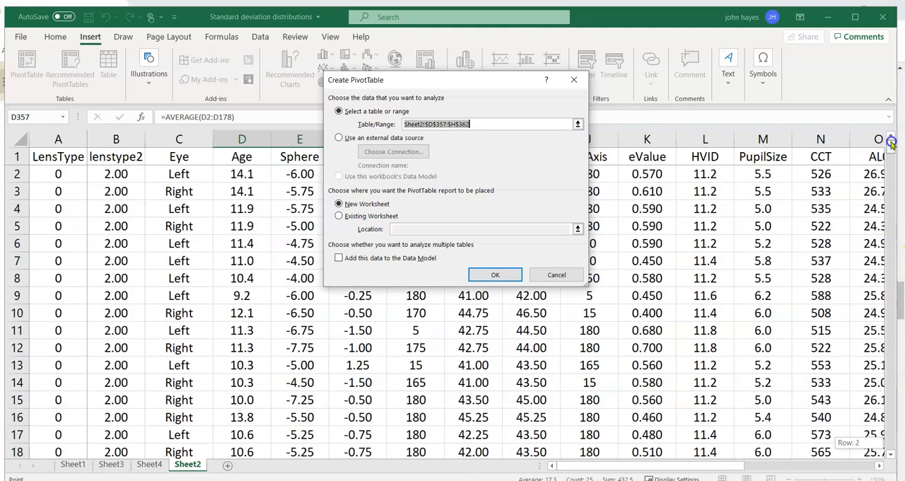
click(56, 158)
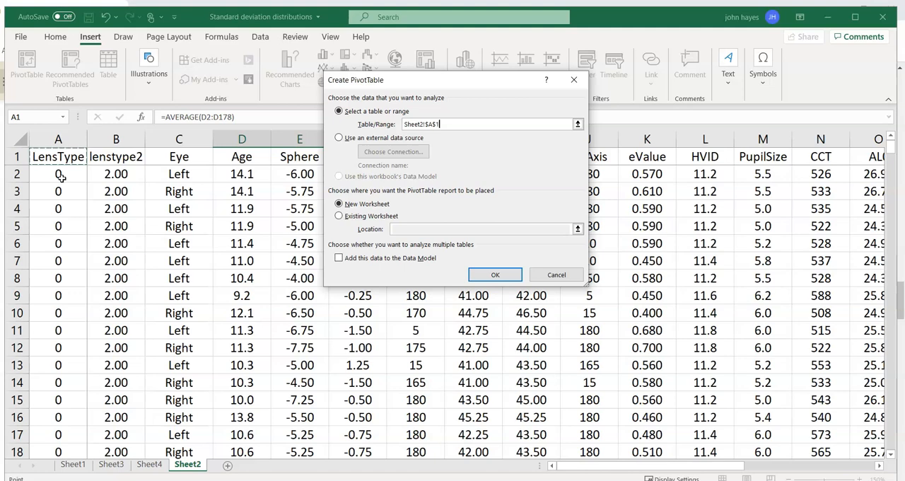
key(ctrl+shift+Right)
key(ctrl+shift+Down)
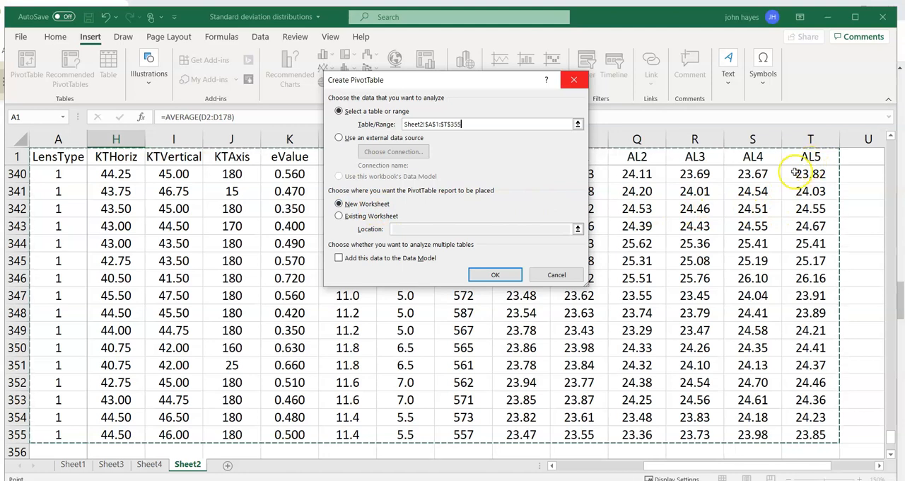
click(495, 275)
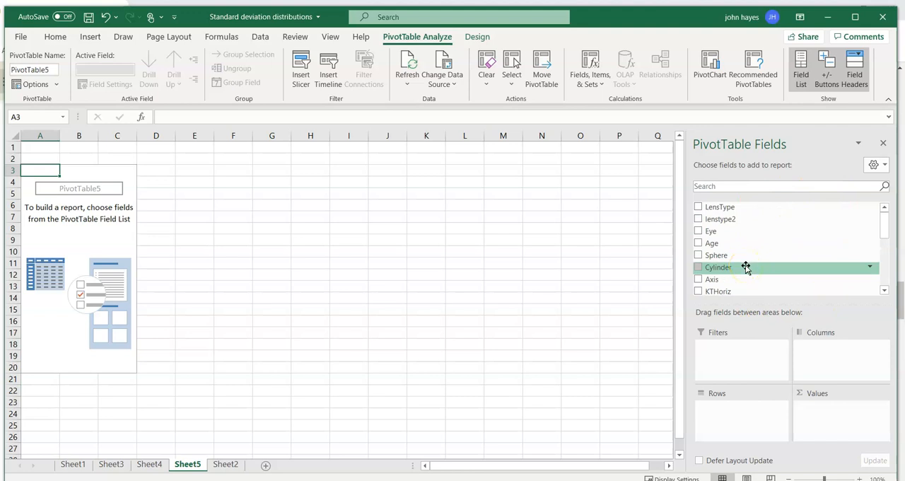
Add the Age, Sphere, Cylinder, Axis and KTHoriz fields to the PivotTable values.
drag(746, 266, 751, 266)
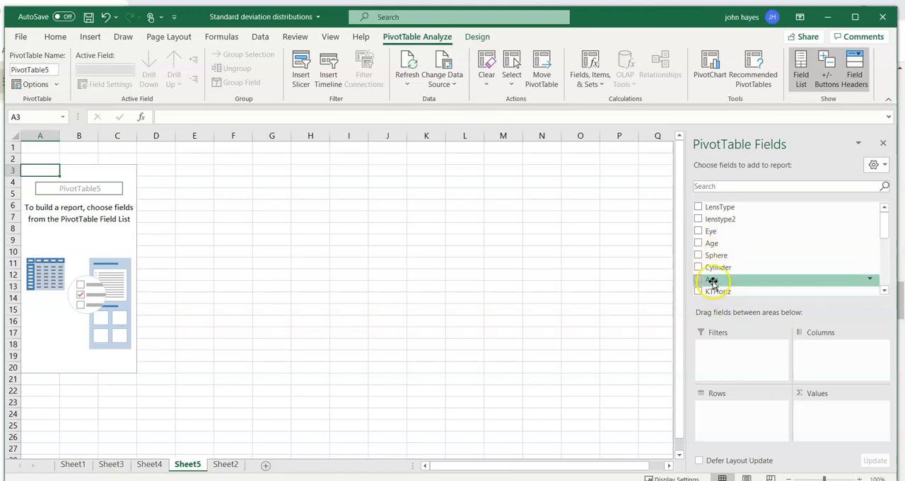
click(698, 245)
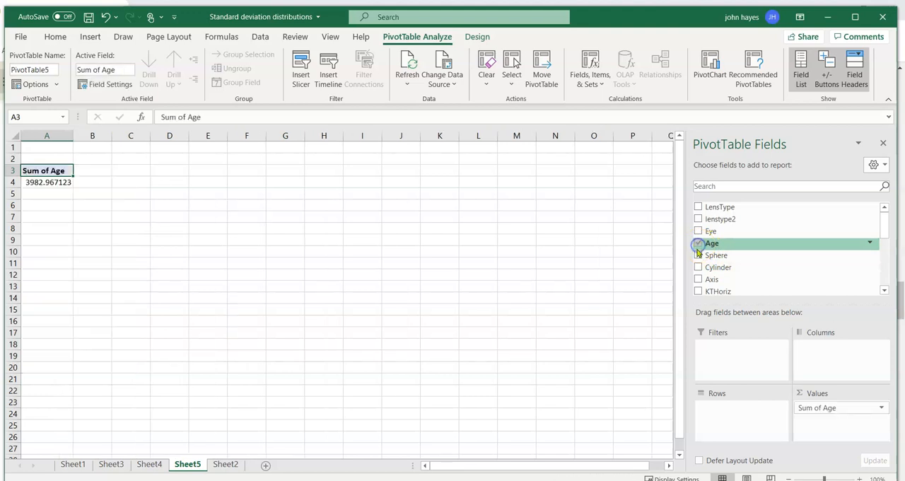
click(698, 256)
click(698, 267)
click(698, 281)
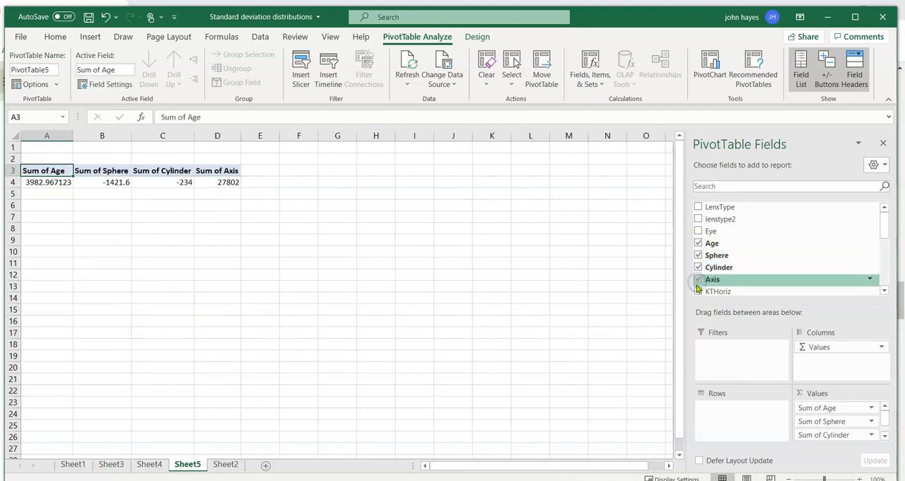
click(698, 291)
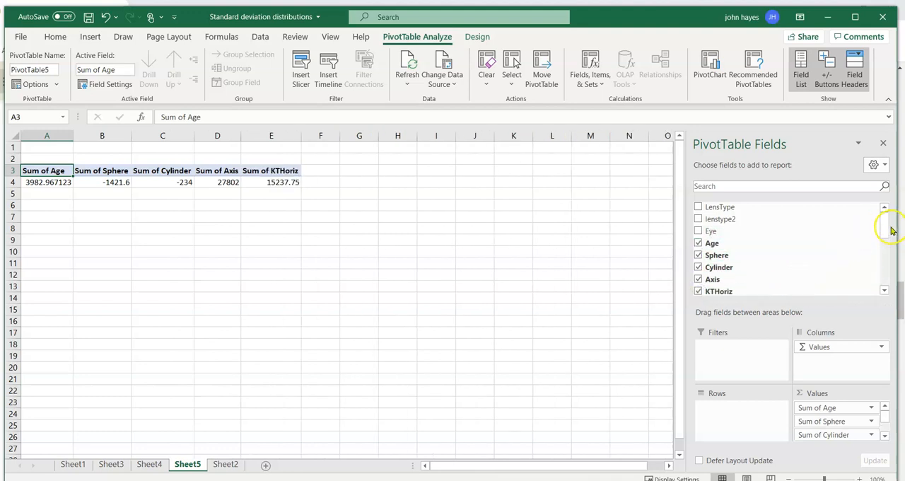
Add KTVertical, KTAxis, eValue, HVID, PupilSize, CCT and AL0 to the PivotTable values.
drag(880, 227, 880, 252)
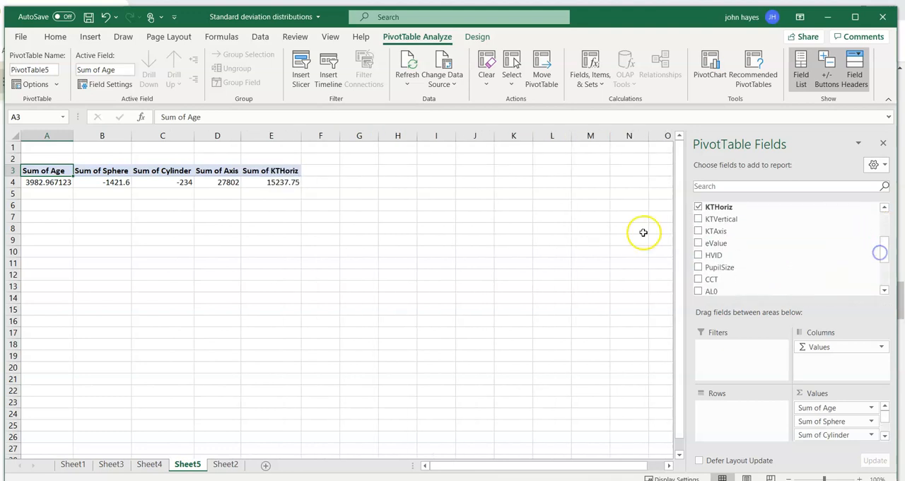
click(699, 219)
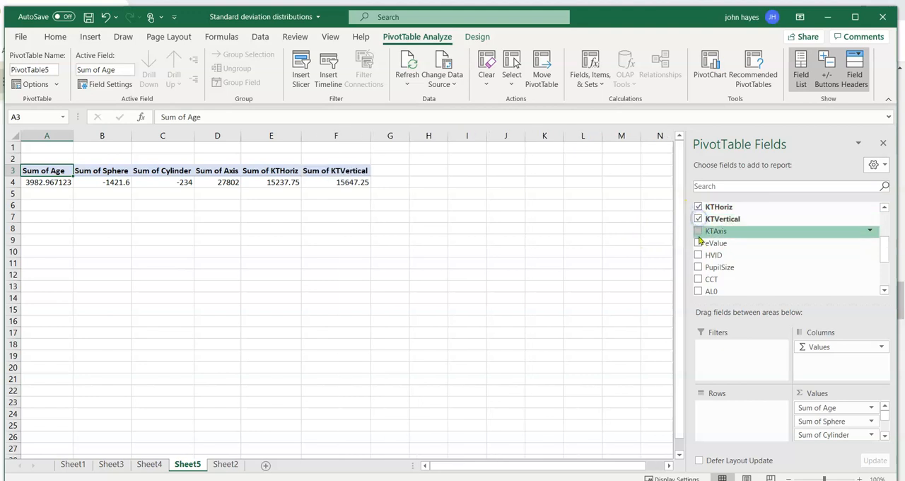
click(697, 231)
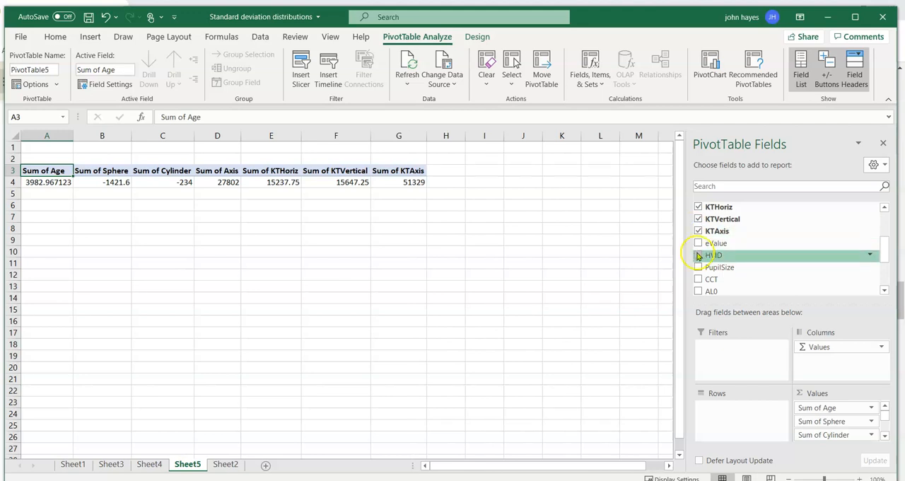
click(698, 243)
click(699, 255)
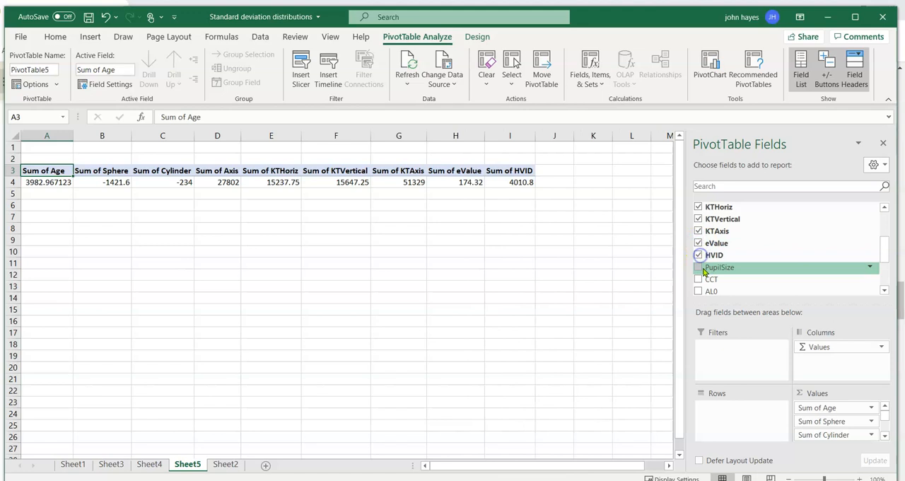
click(698, 267)
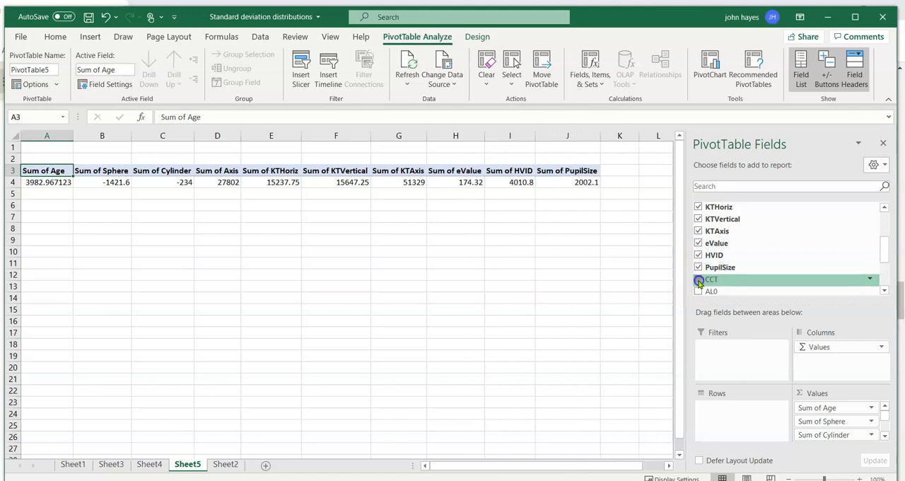
click(699, 280)
click(699, 292)
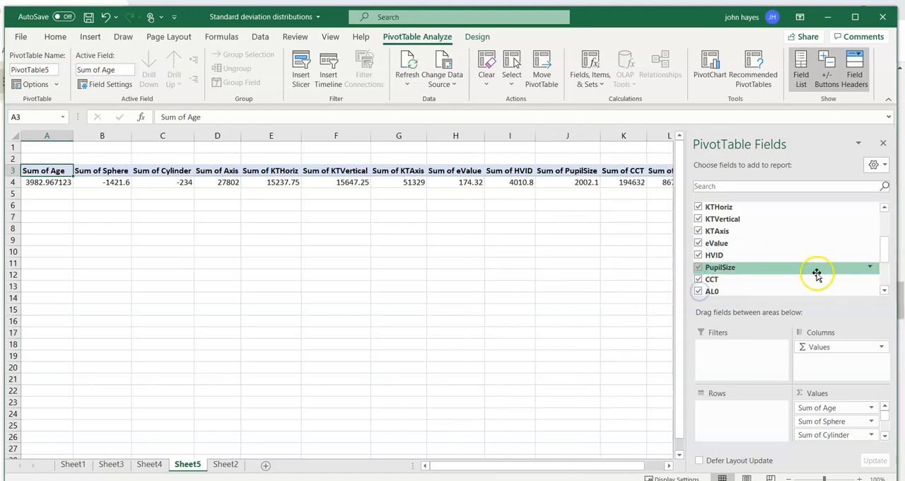
Add the remaining axial length fields AL1, AL2, AL3, AL4 and AL5 to the PivotTable values.
scroll(807, 272, down, 1)
scroll(807, 275, down, 2)
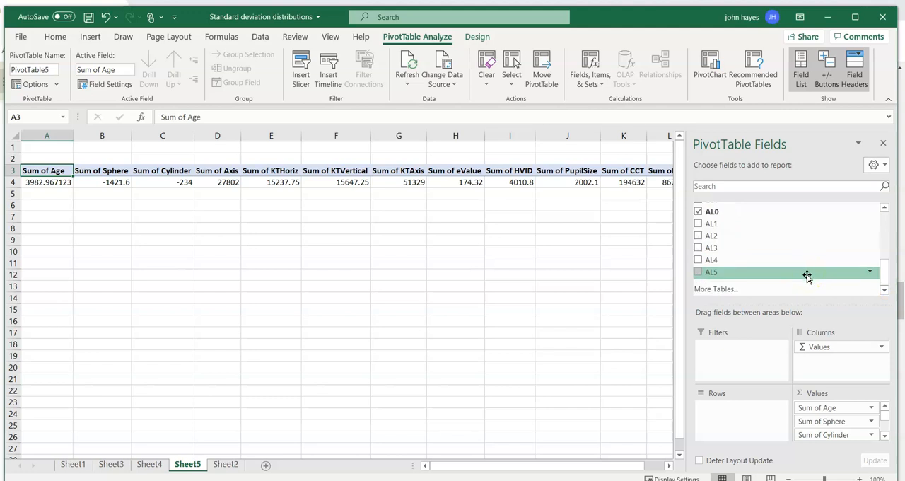
click(699, 224)
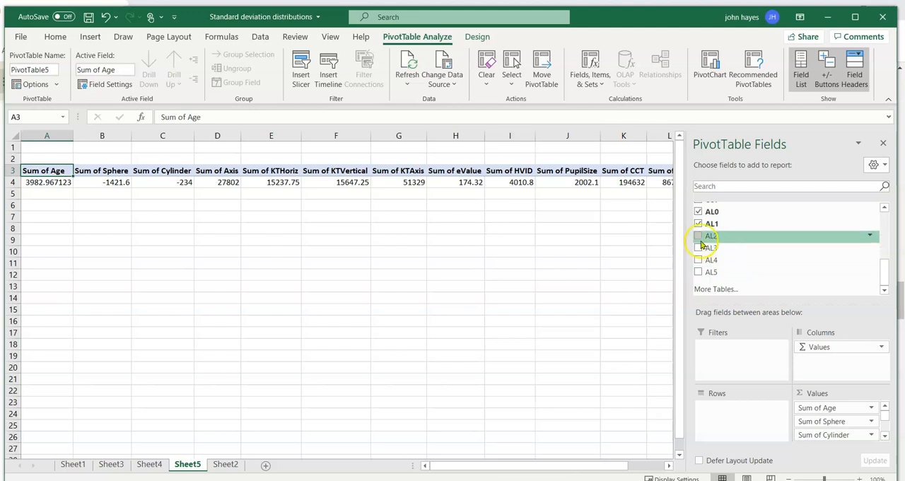
click(699, 238)
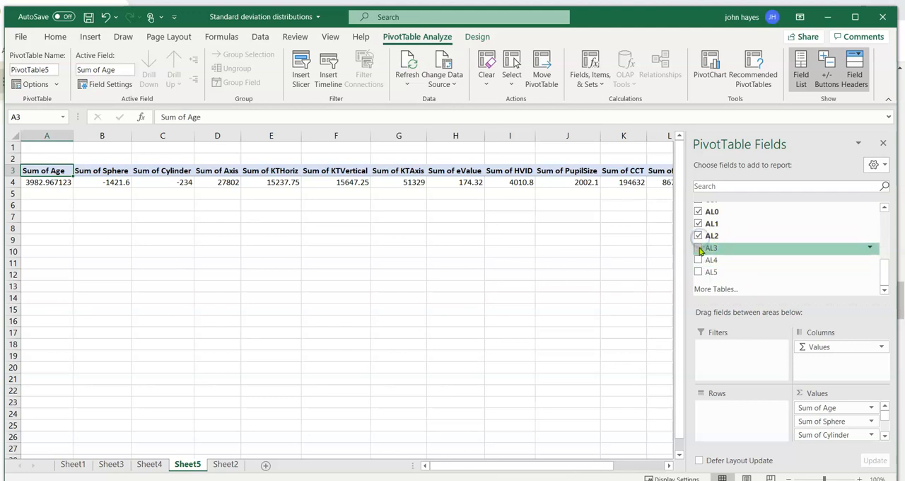
click(699, 249)
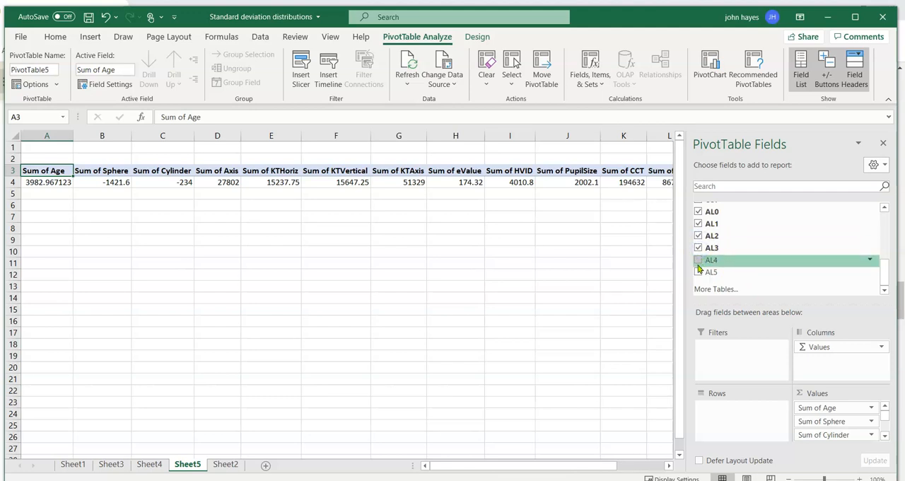
click(711, 271)
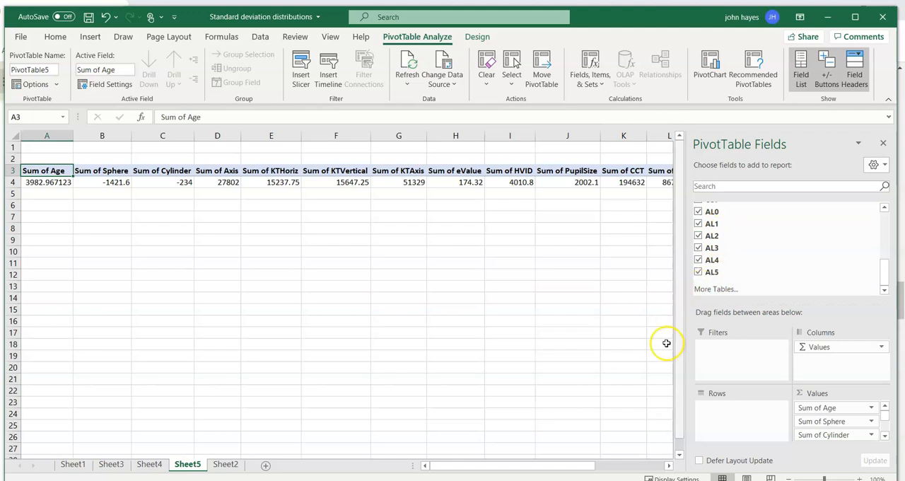
drag(578, 464, 577, 465)
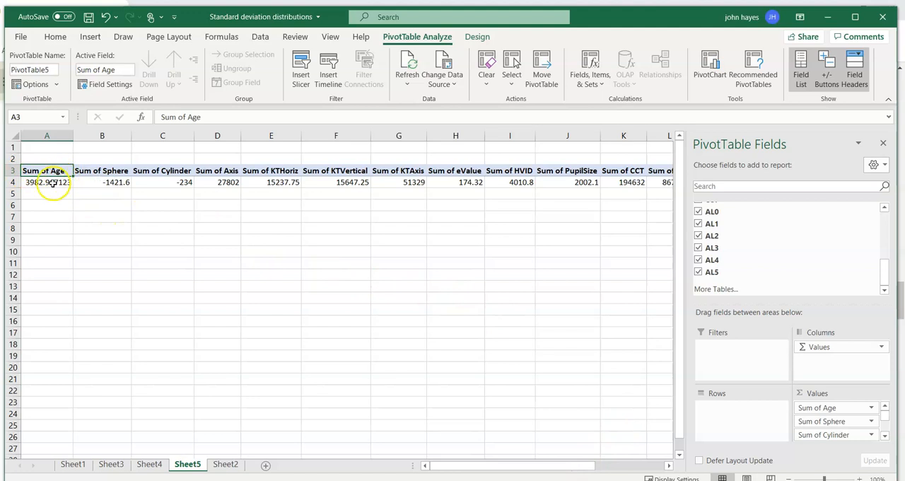
drag(572, 463, 509, 460)
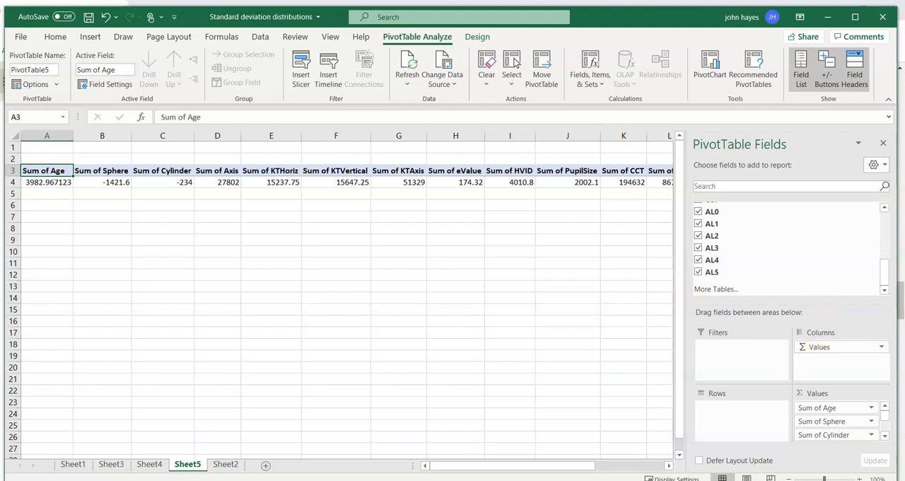
Change the Age value field's summary calculation from Sum to Average.
click(821, 408)
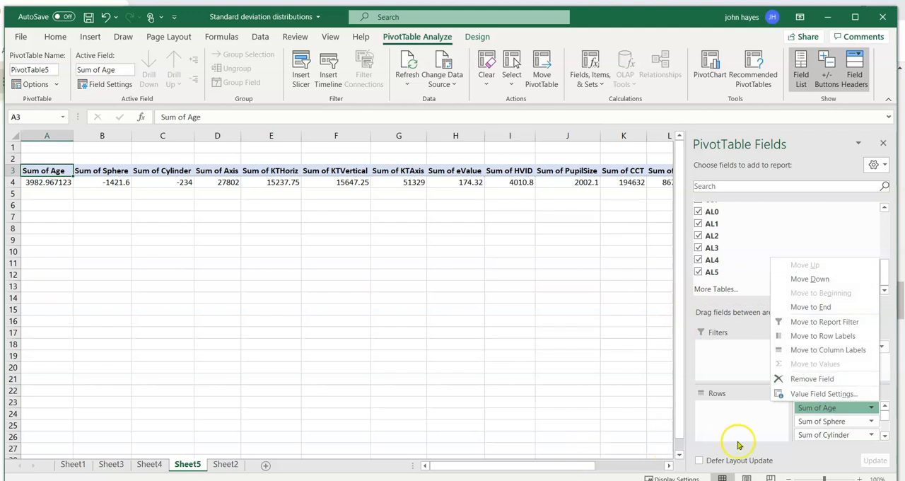
click(820, 429)
click(819, 427)
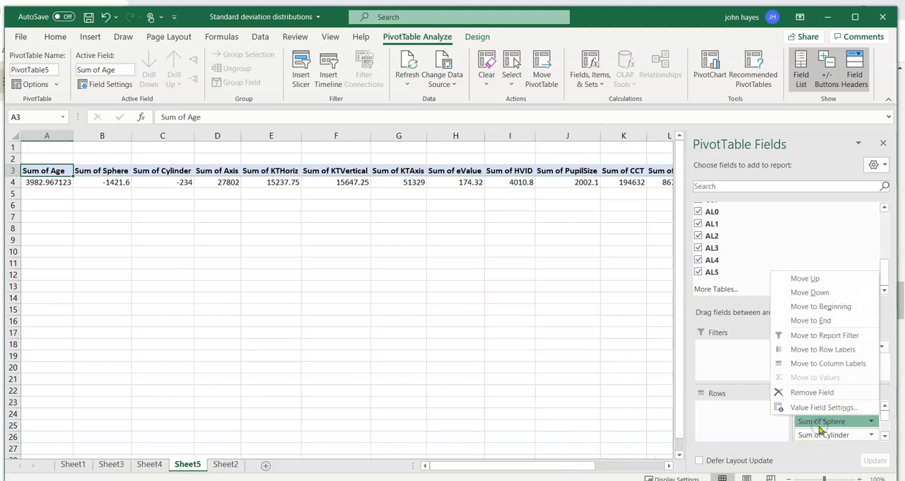
click(764, 436)
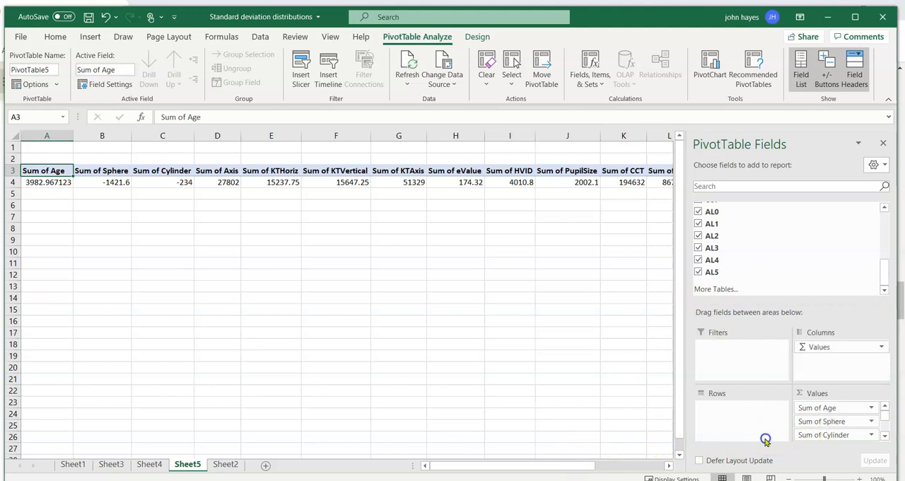
click(806, 408)
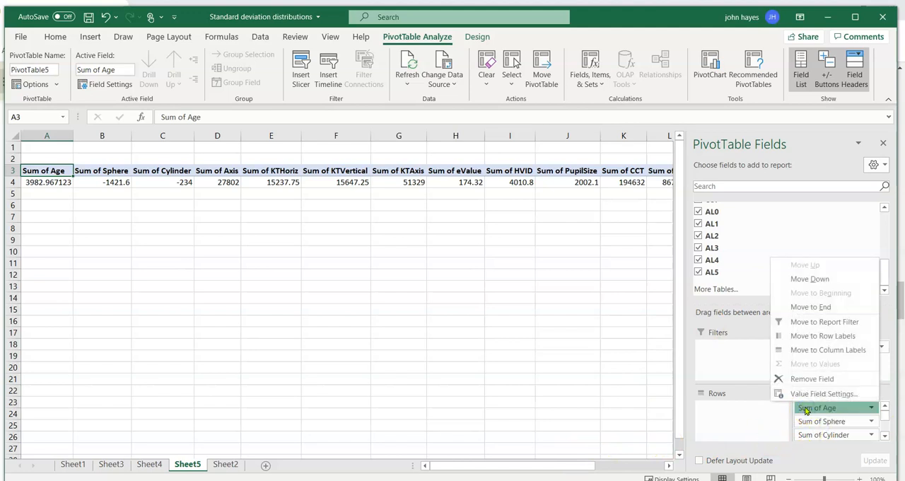
click(820, 394)
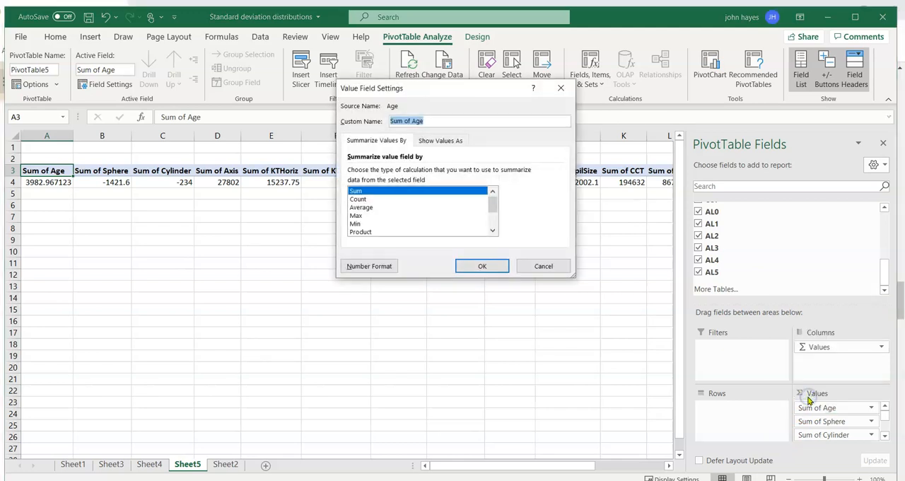
click(368, 207)
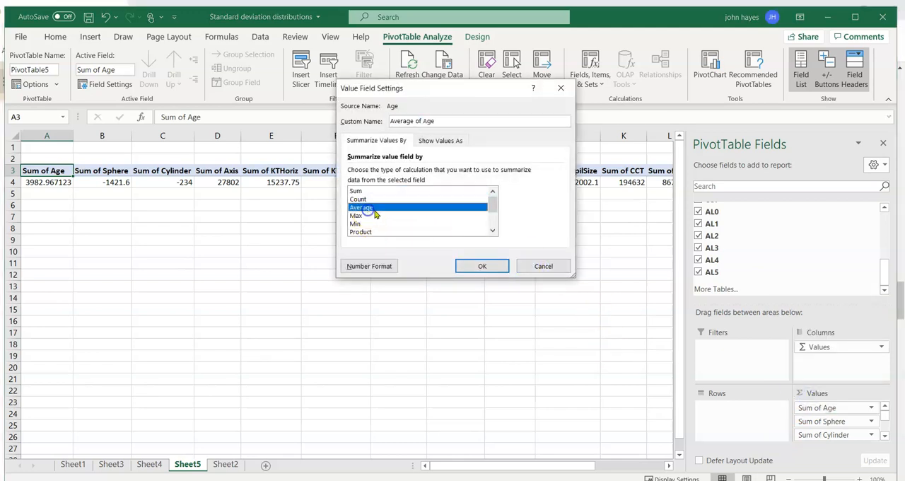
click(481, 266)
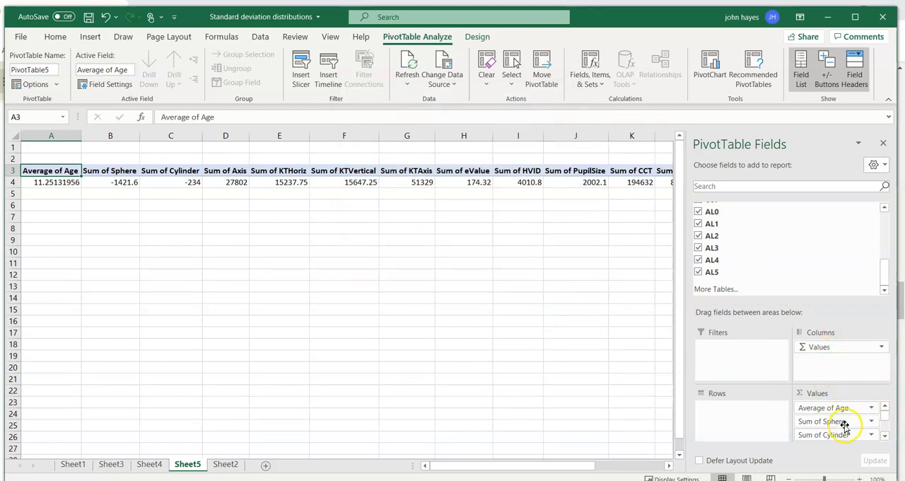
click(881, 165)
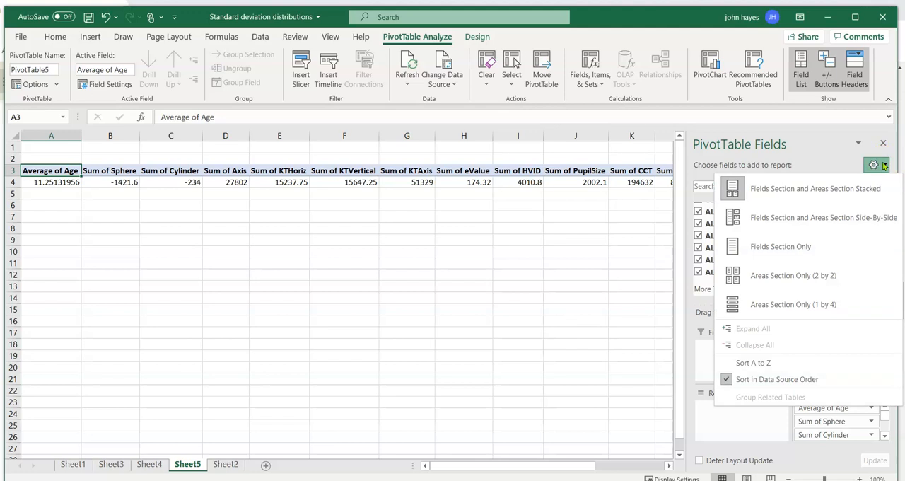
click(884, 165)
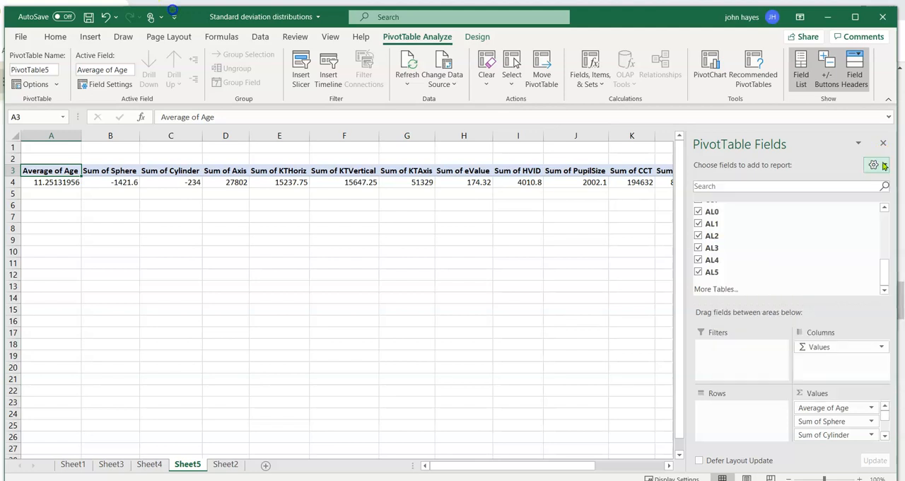
Change the summary calculation of the Sphere and Cylinder value fields to Average.
click(871, 421)
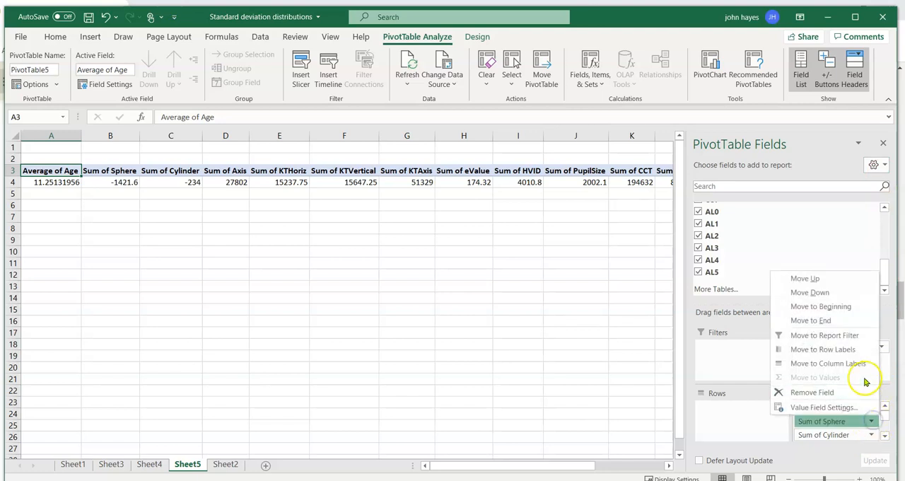
click(840, 408)
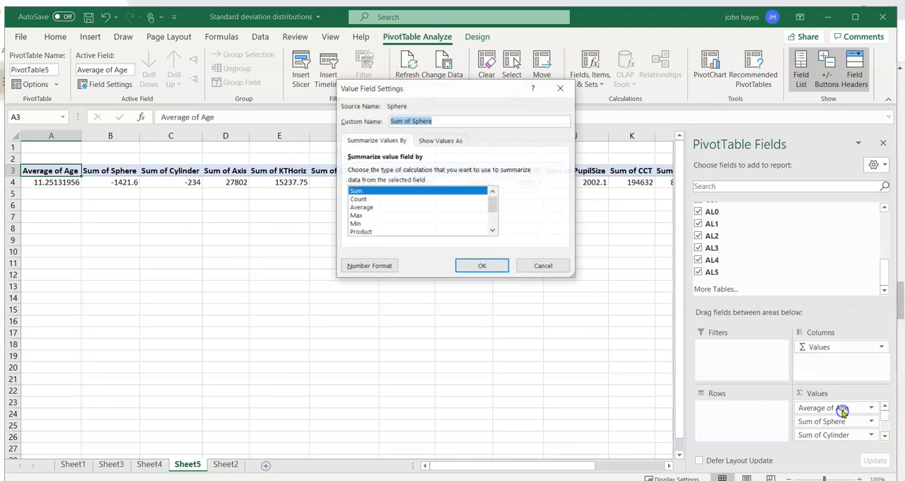
click(371, 208)
click(481, 265)
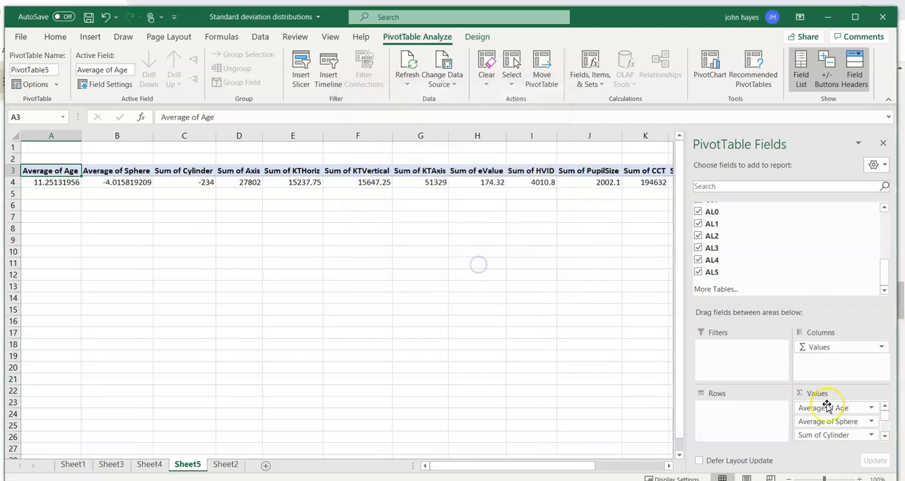
click(851, 434)
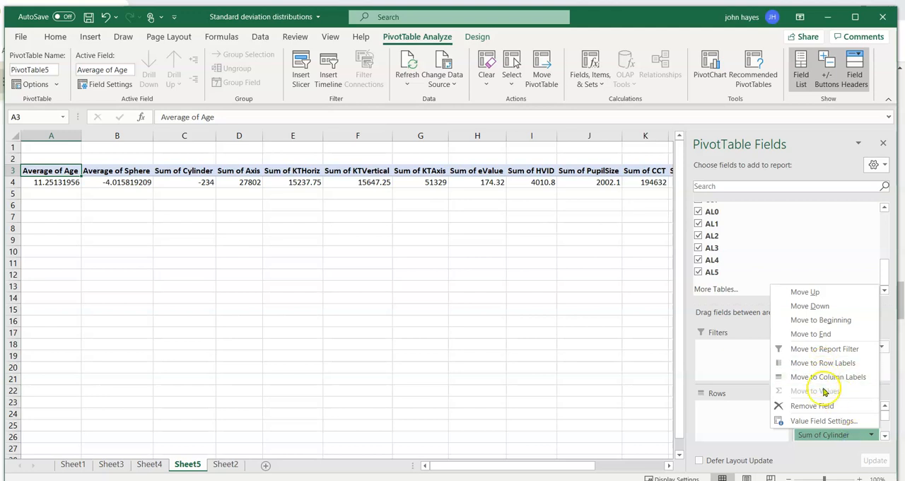
click(823, 420)
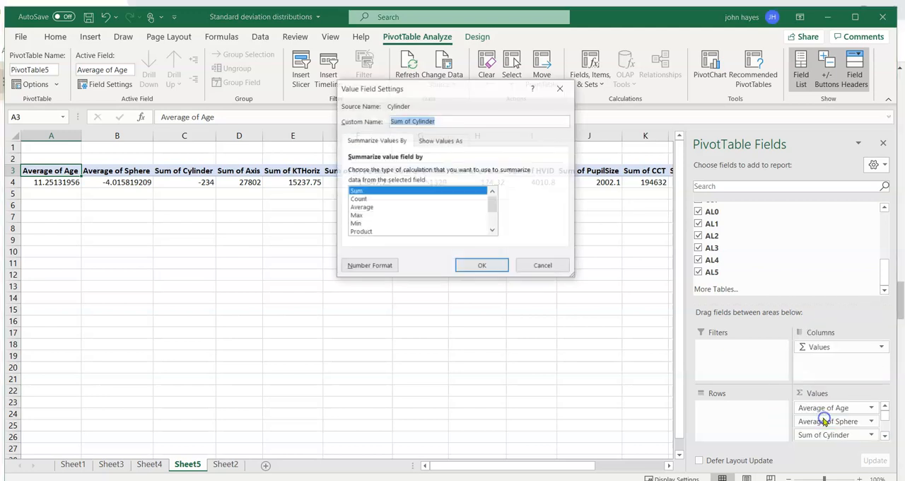
click(376, 209)
click(482, 266)
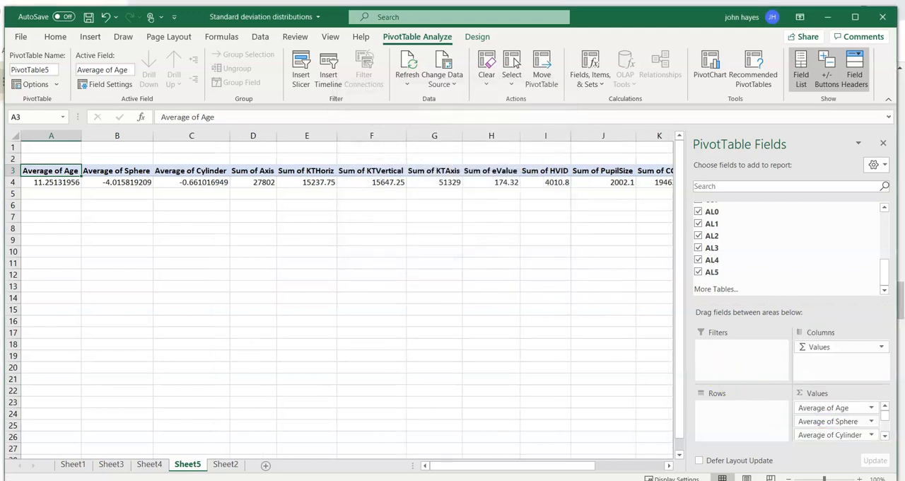
Summarize the Axis value field by Average instead of Sum.
click(884, 435)
click(885, 435)
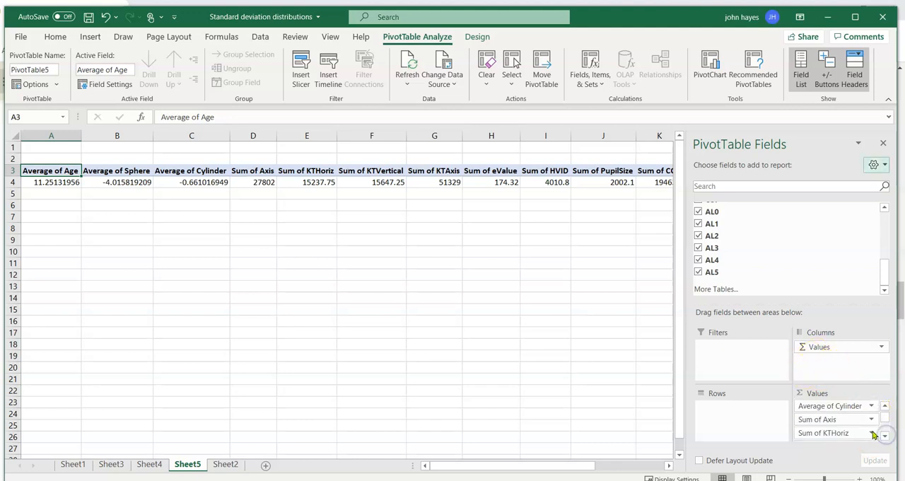
click(833, 421)
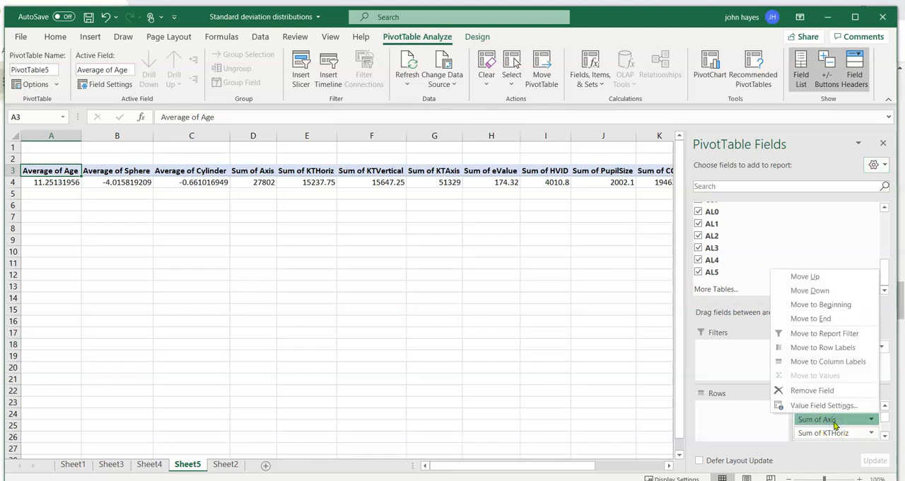
key(Down)
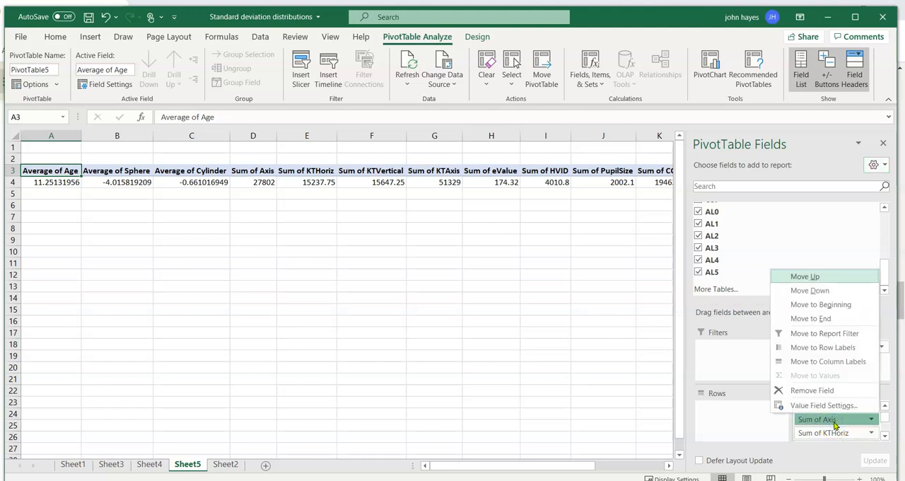
key(Down)
key(Up)
key(Up)
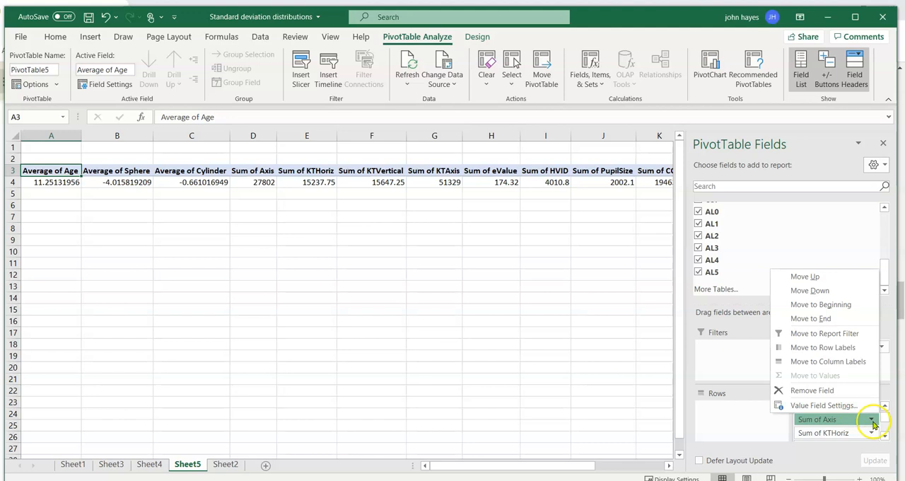
click(826, 409)
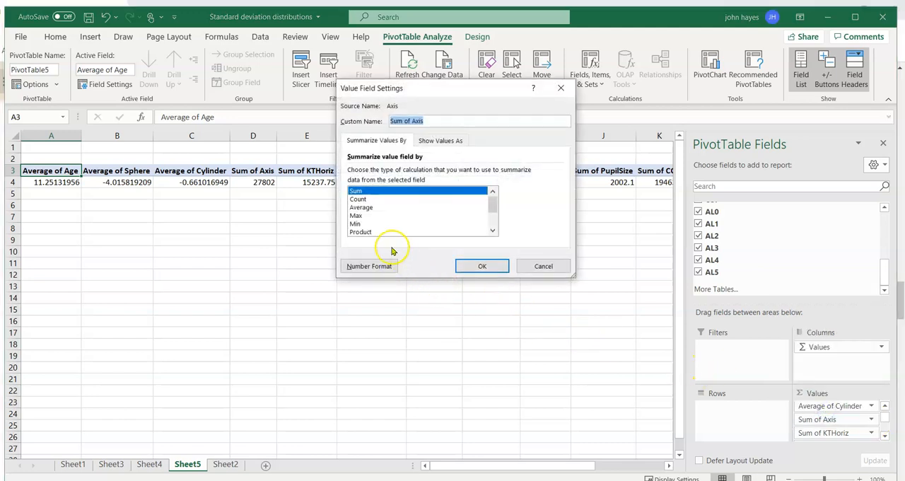
click(362, 207)
click(488, 266)
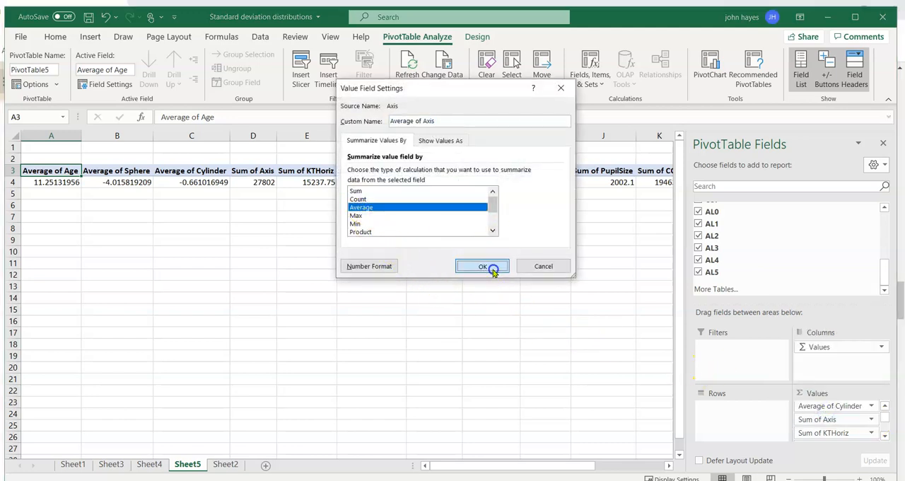
Set the KTHoriz value field to be summarized by Average.
click(828, 432)
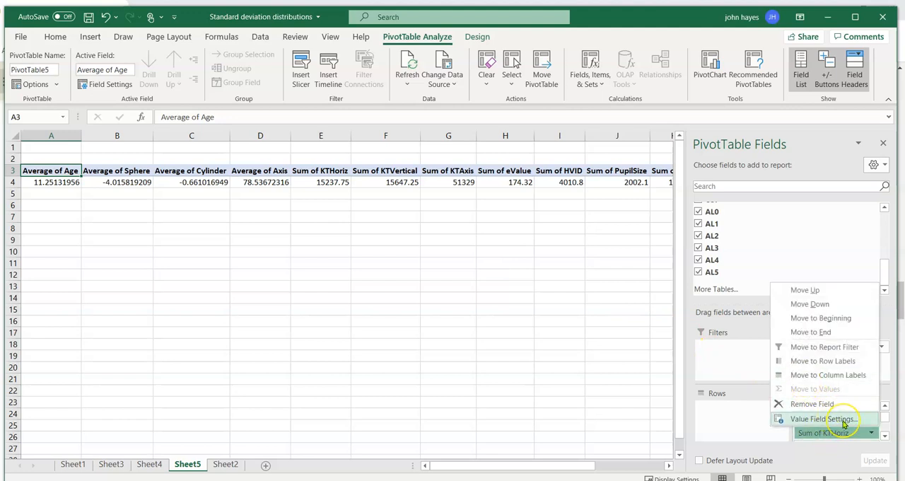
click(841, 420)
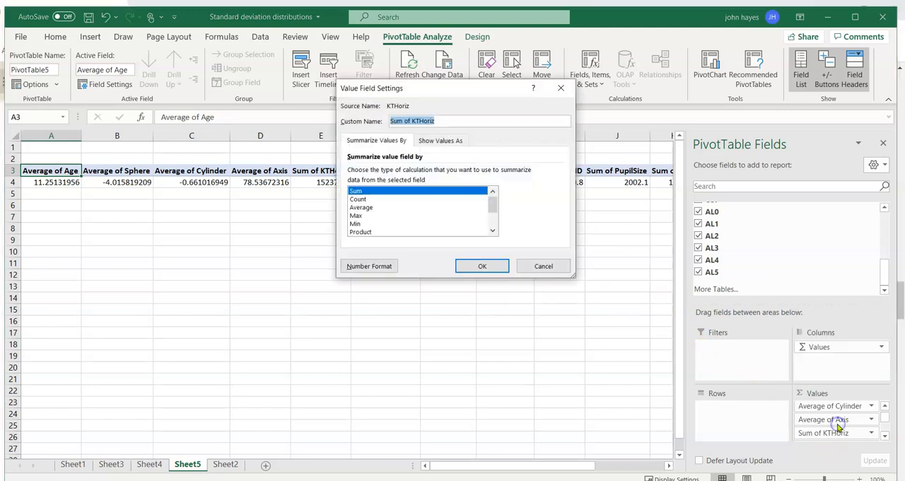
click(366, 207)
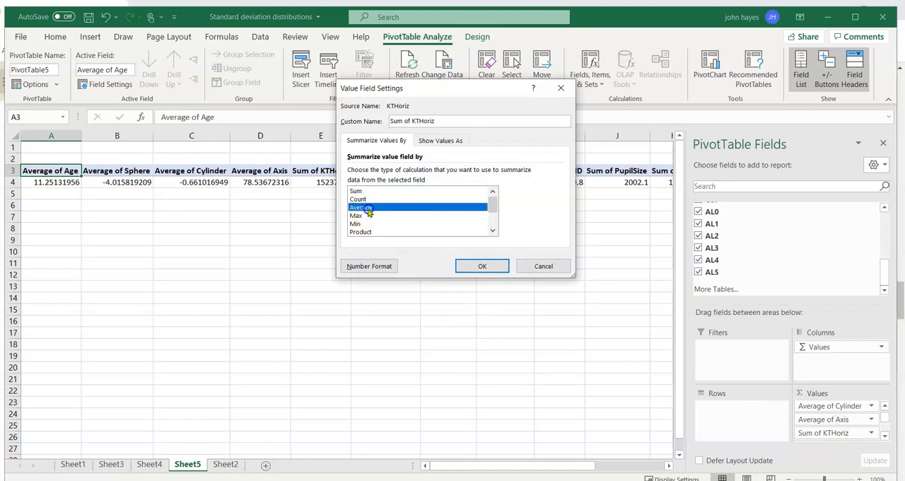
click(475, 266)
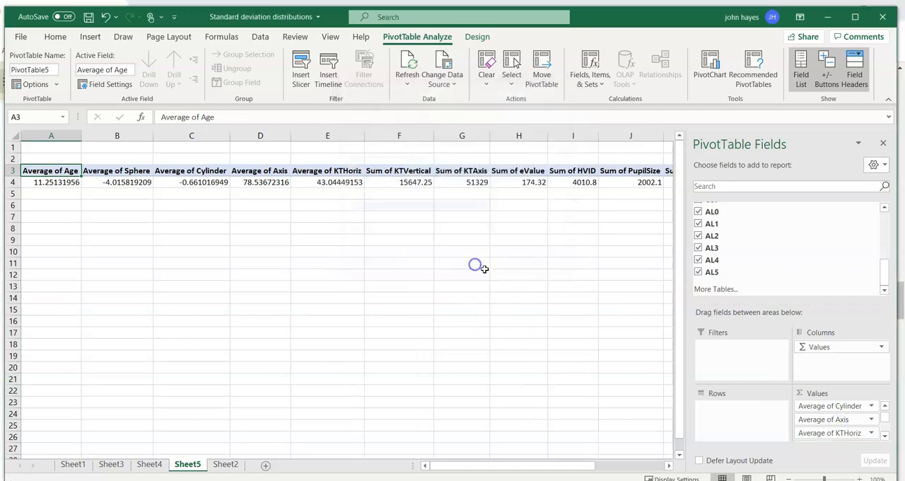
Remove the KTHoriz, KTVertical and KTAxis fields from the PivotTable values.
click(871, 435)
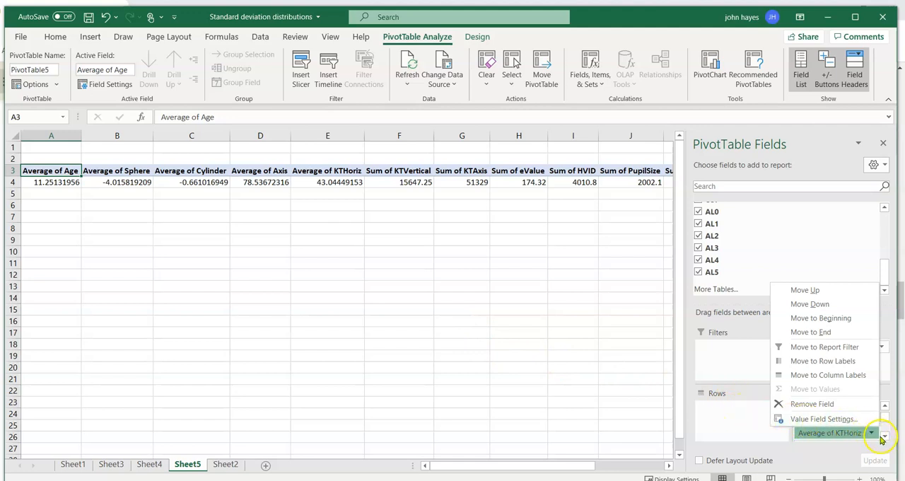
click(819, 404)
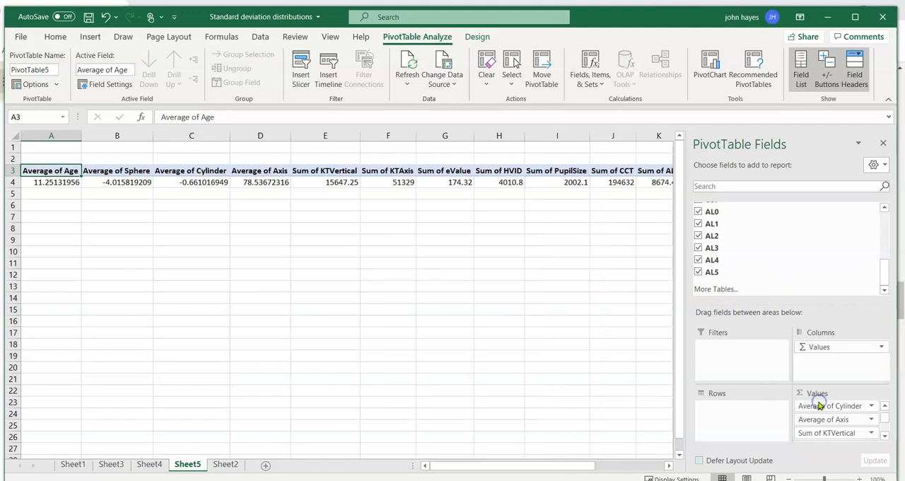
click(831, 436)
click(814, 404)
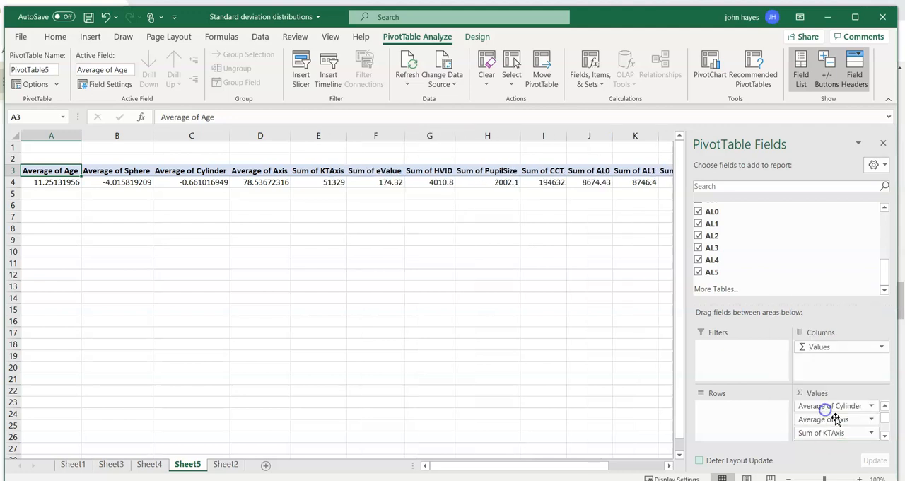
click(830, 434)
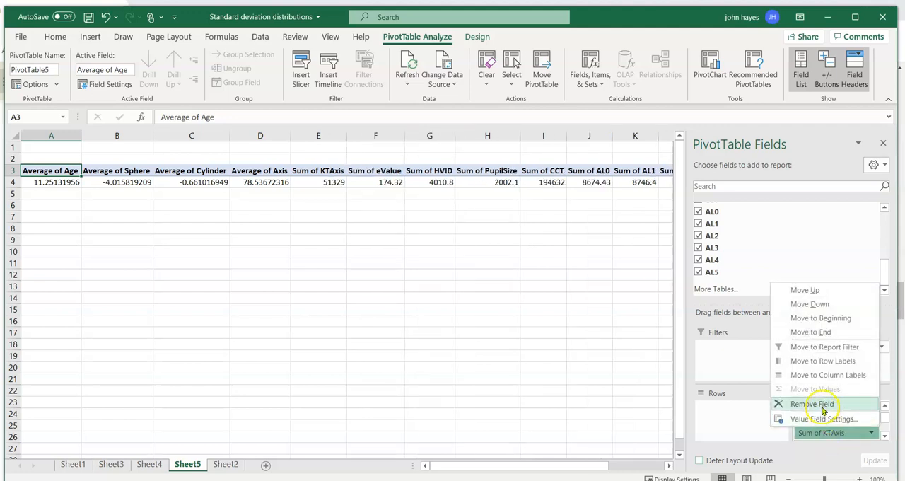
click(814, 404)
Remove the eValue, HVID, PupilSize, CCT and AL0 fields from the PivotTable values.
click(827, 435)
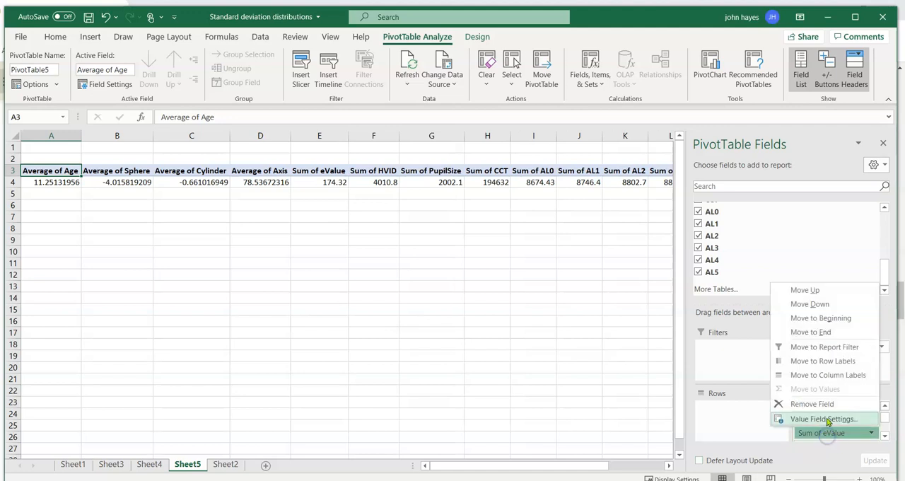
click(820, 405)
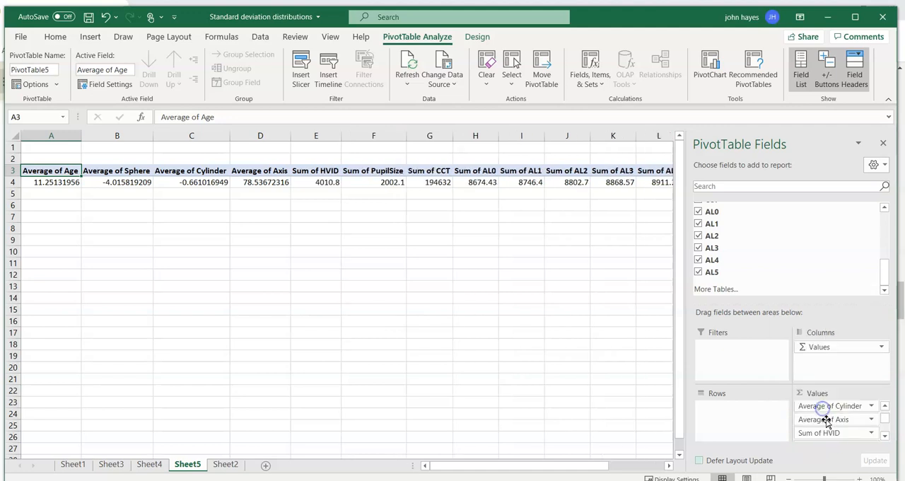
click(828, 435)
click(821, 404)
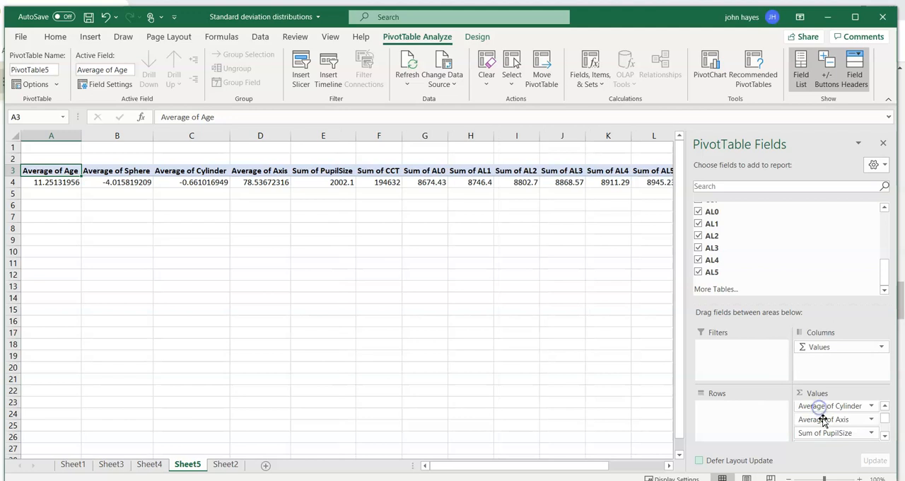
click(822, 434)
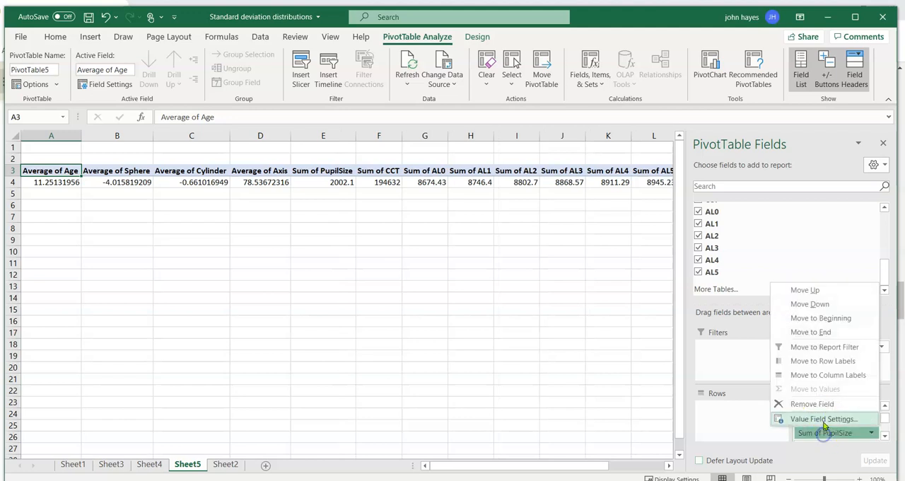
click(813, 405)
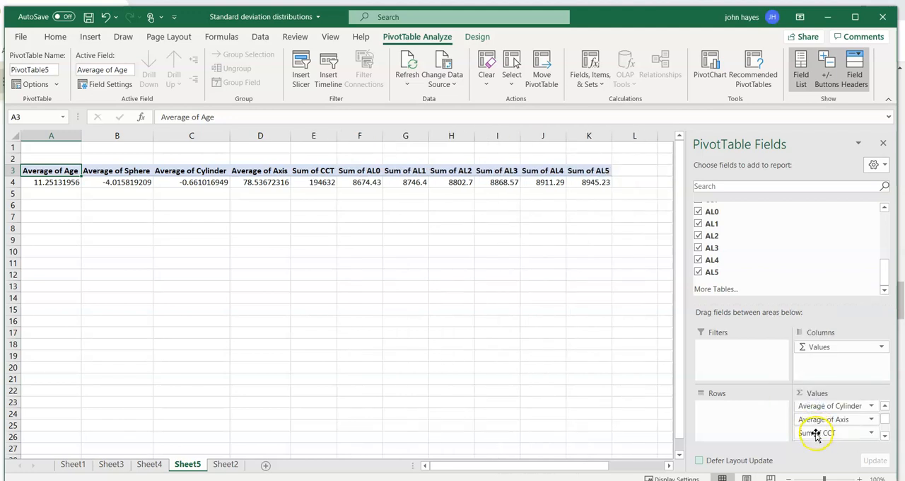
click(817, 433)
click(815, 405)
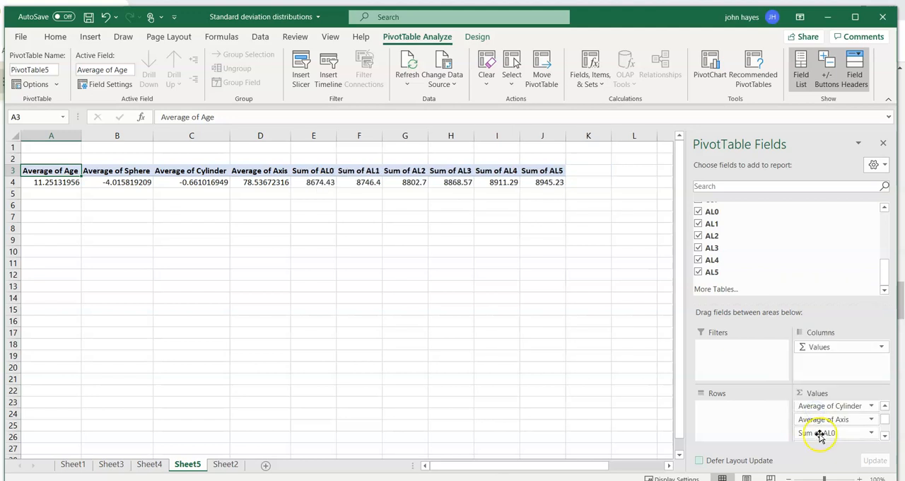
click(820, 434)
click(806, 404)
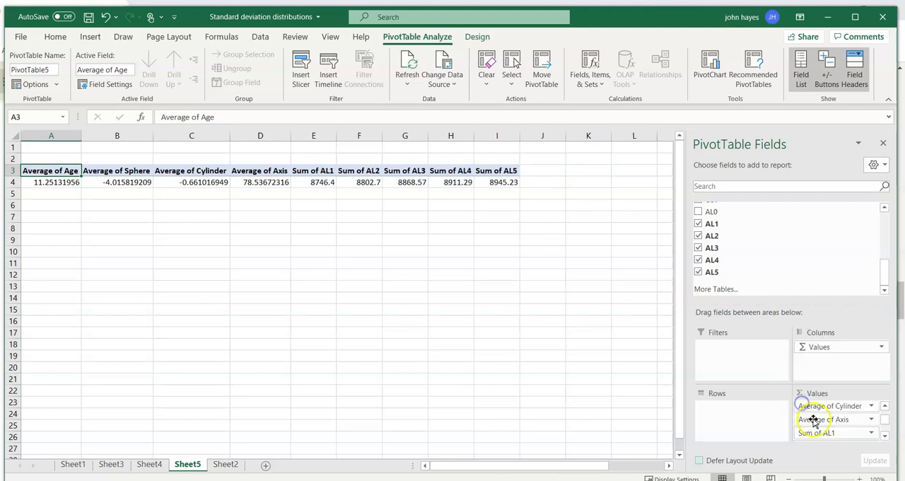
Change the AL1 value field's summary calculation from Sum to Average.
click(817, 435)
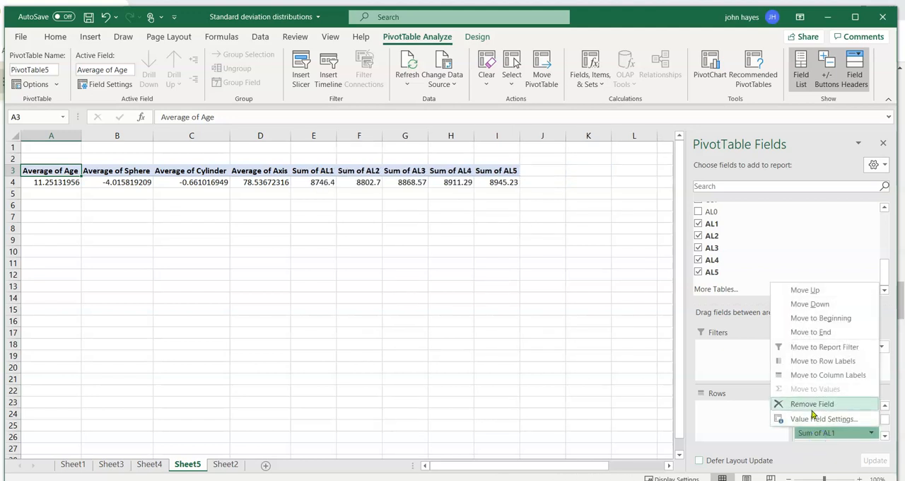
click(758, 427)
click(758, 420)
click(826, 438)
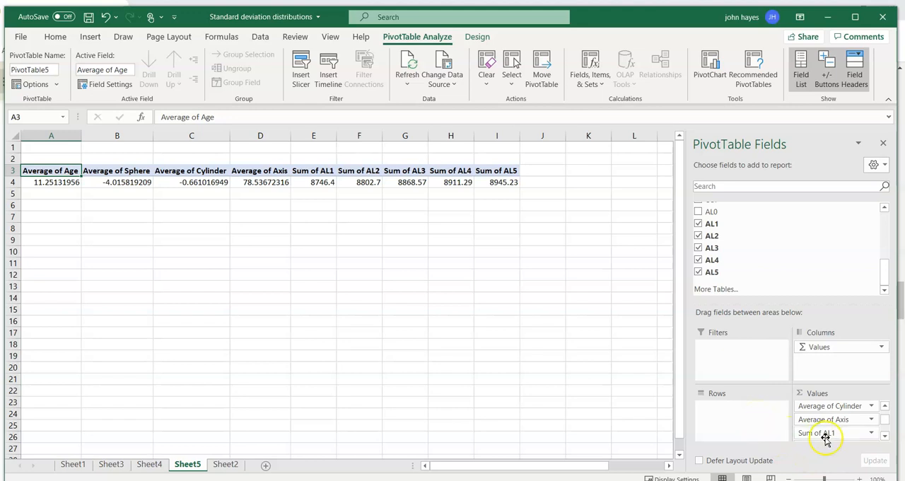
click(826, 437)
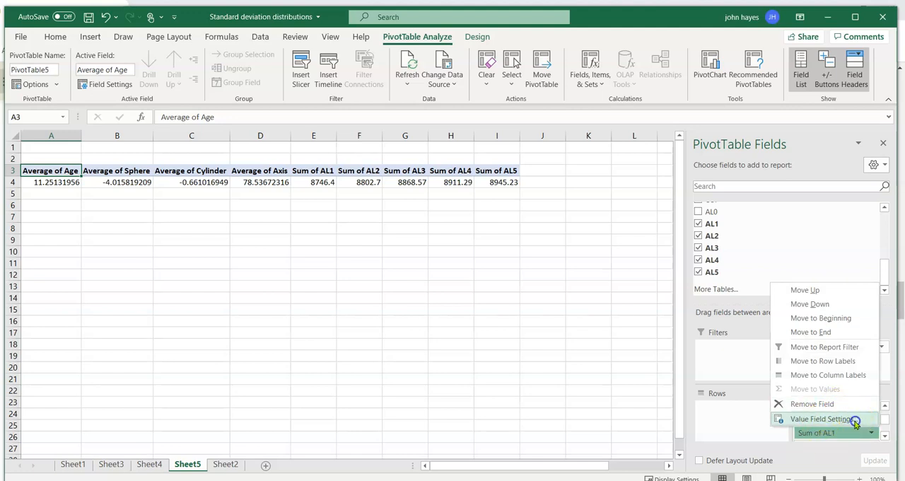
click(854, 420)
click(379, 213)
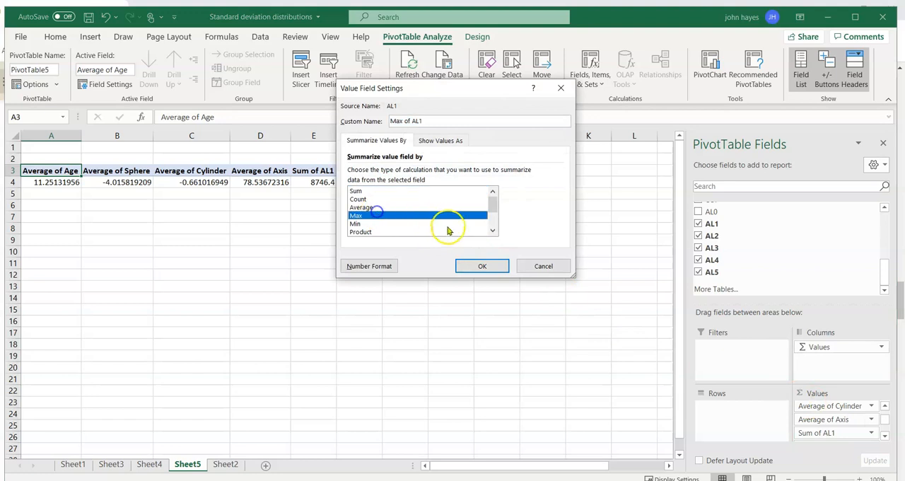
click(380, 207)
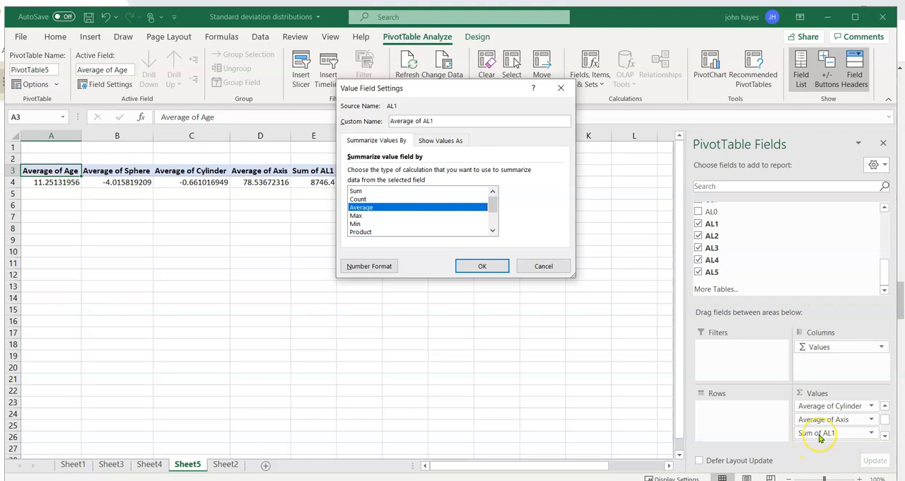
click(481, 266)
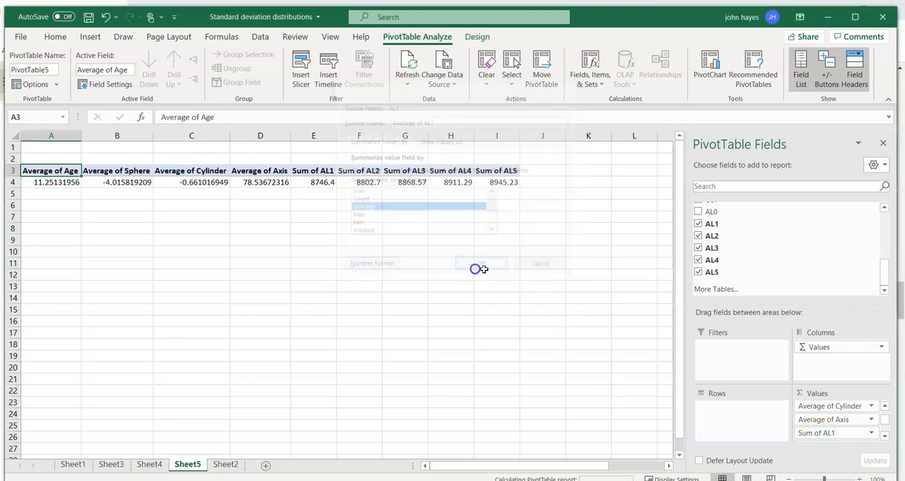
click(872, 434)
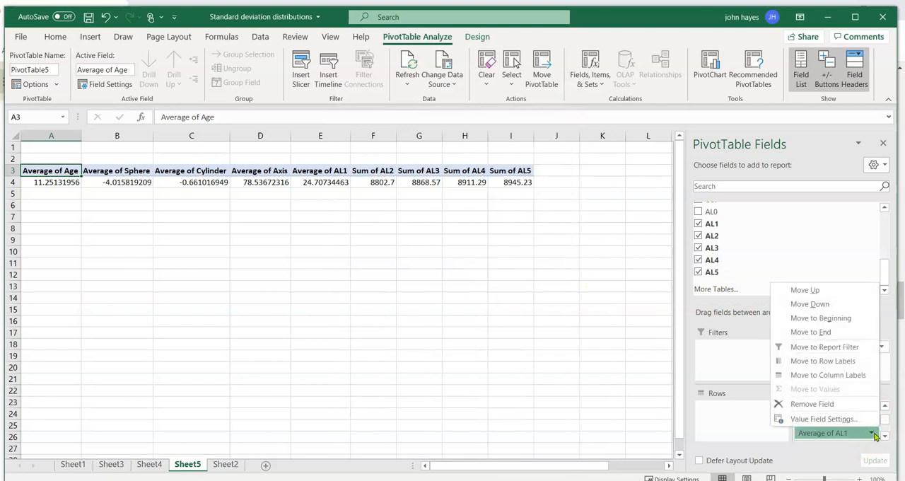
click(874, 435)
click(876, 434)
click(876, 433)
click(872, 434)
click(873, 434)
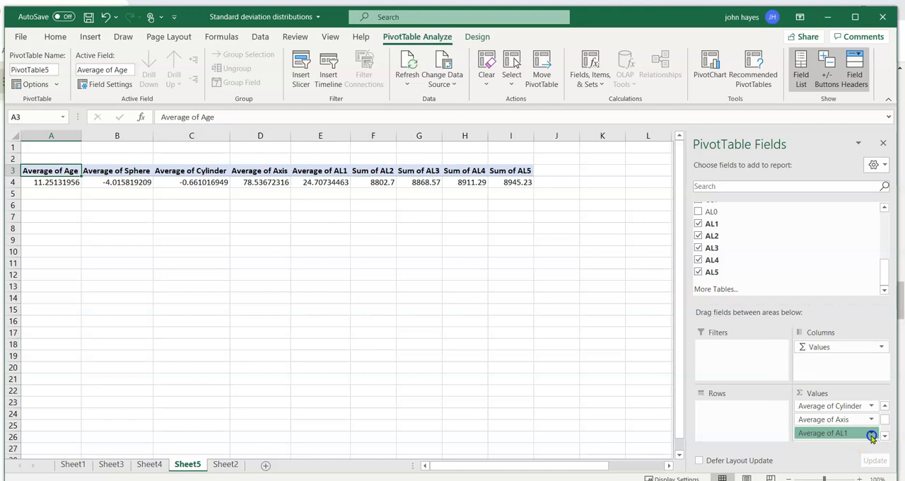
click(873, 434)
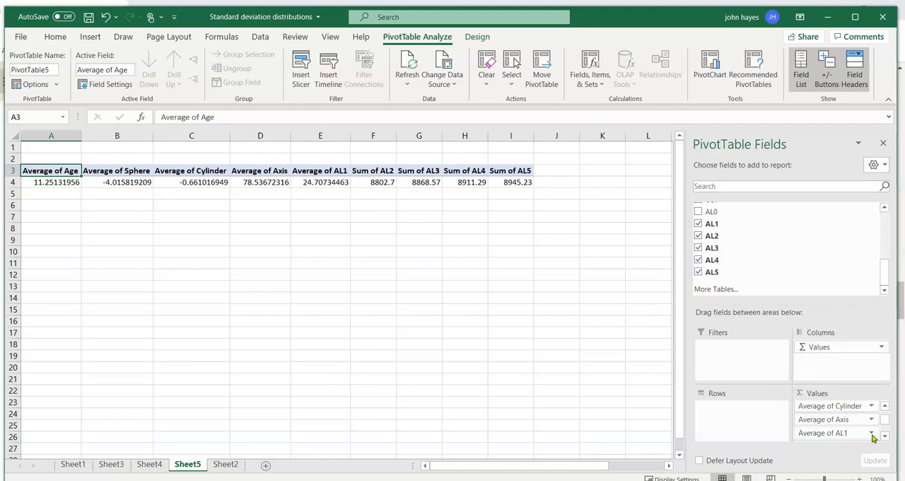
Remove the AL2, AL3 and AL4 fields from the PivotTable values.
click(886, 439)
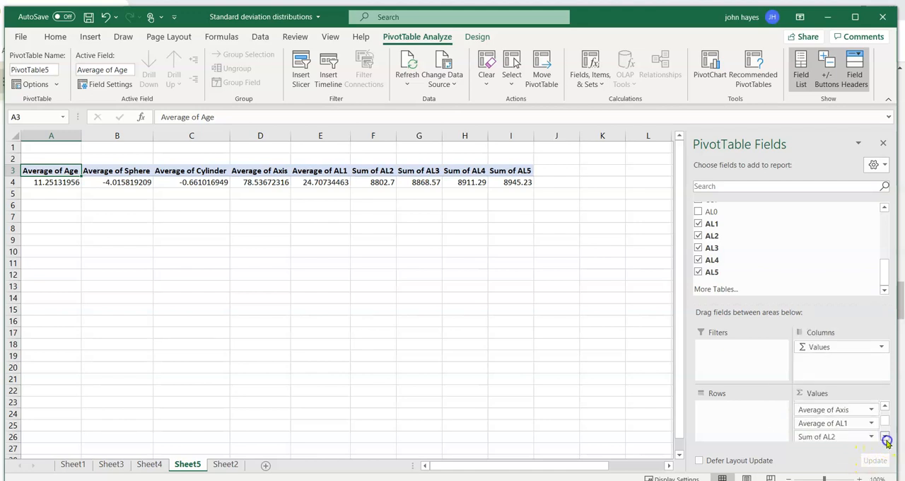
click(843, 436)
click(831, 406)
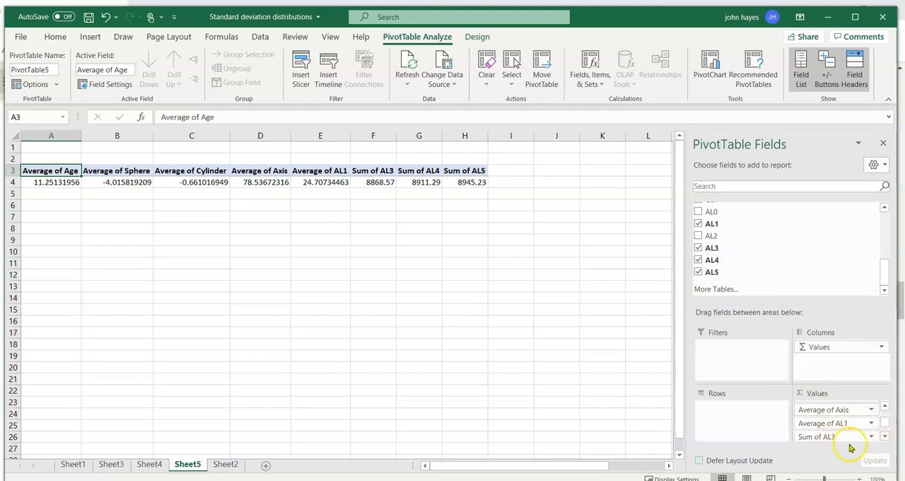
click(849, 437)
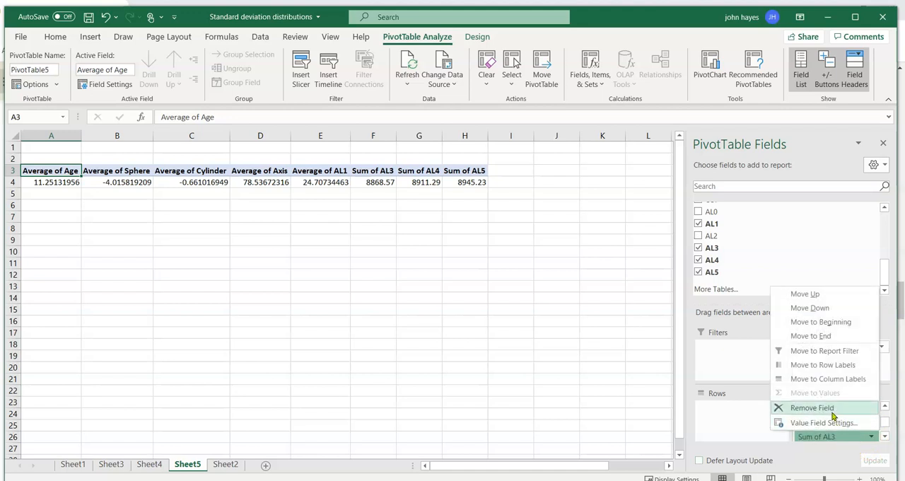
click(832, 409)
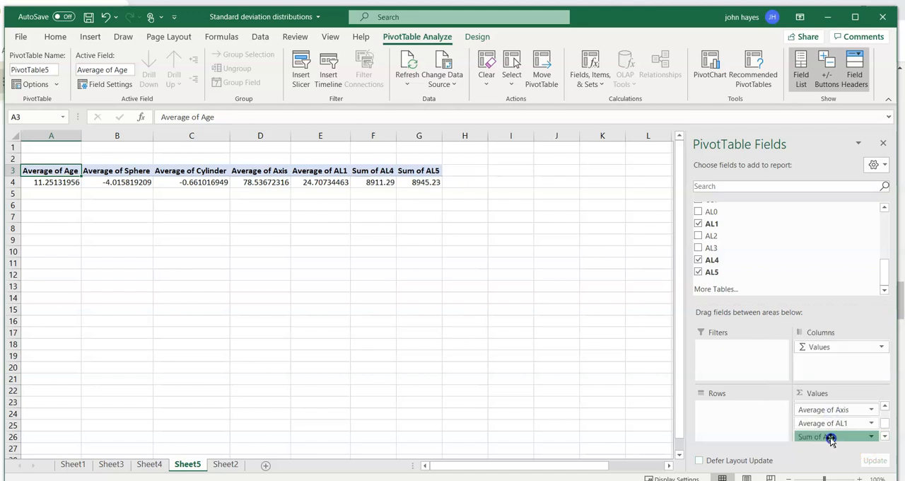
click(832, 437)
click(826, 409)
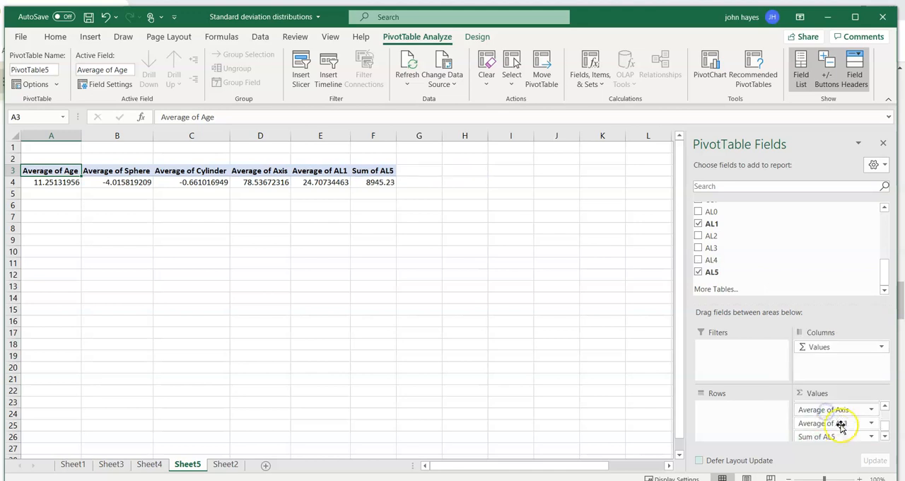
Set the AL5 value field to be summarized by Average.
click(836, 438)
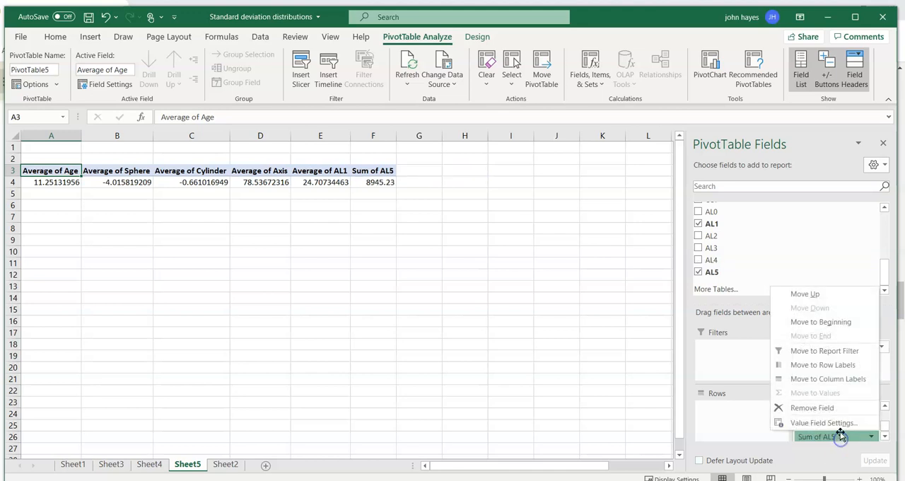
click(827, 424)
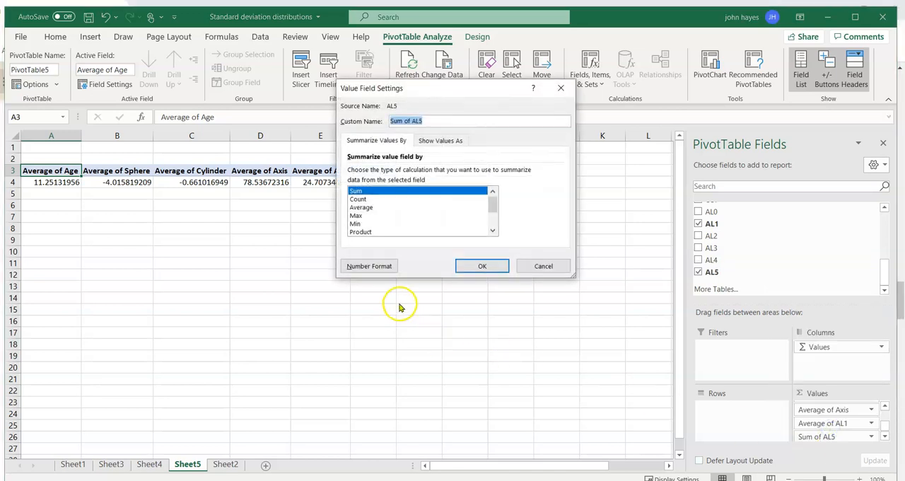
click(362, 207)
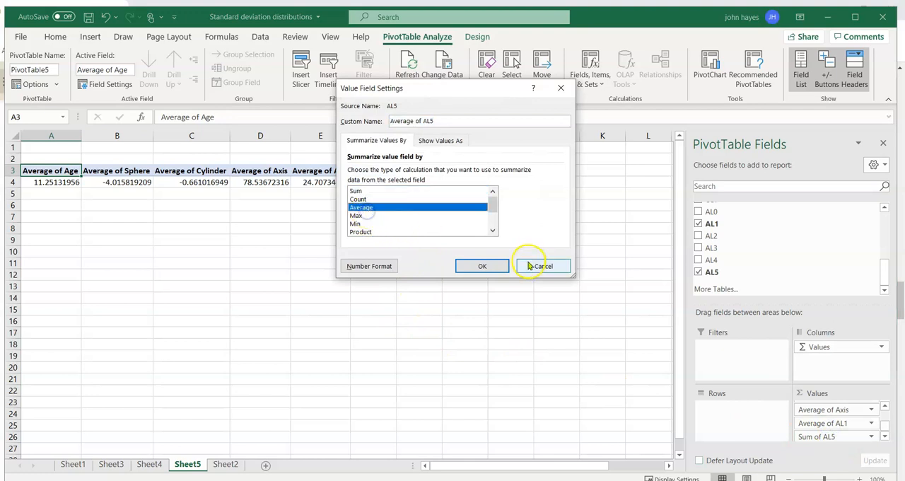
click(488, 266)
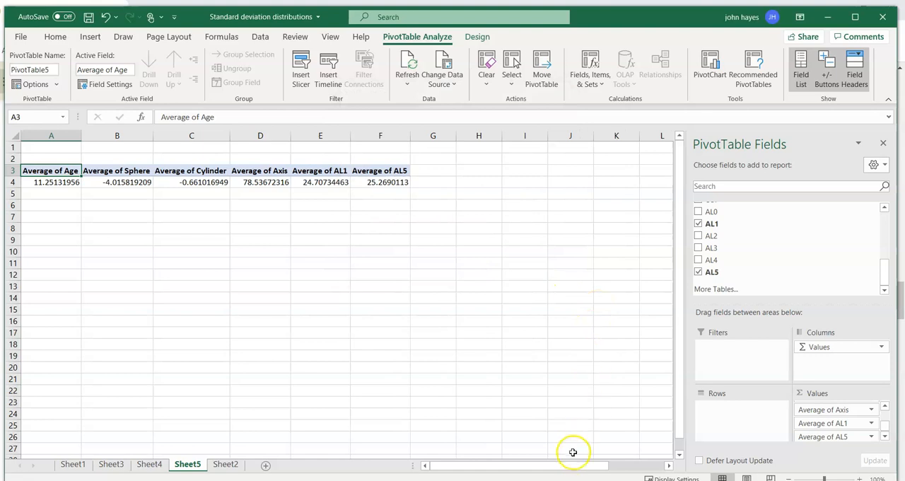
Add the LensType field to the PivotTable rows to group the averages by lens type.
drag(565, 468, 482, 468)
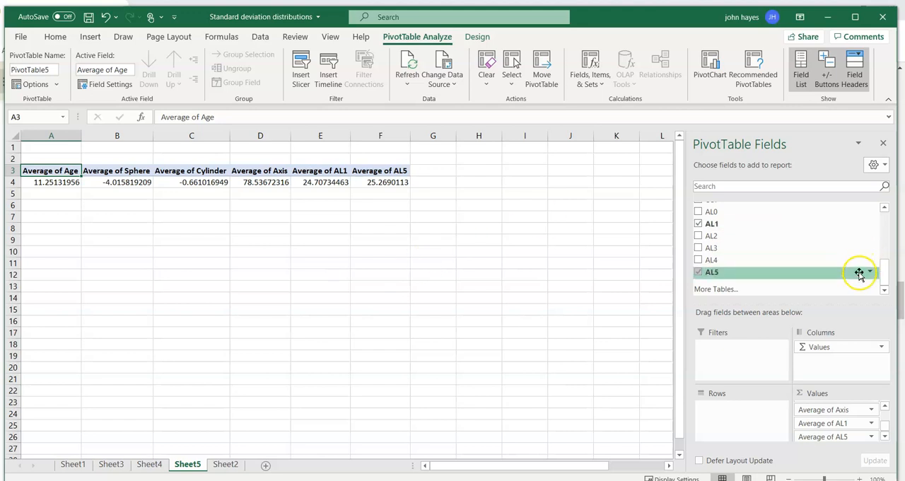
drag(887, 281, 884, 218)
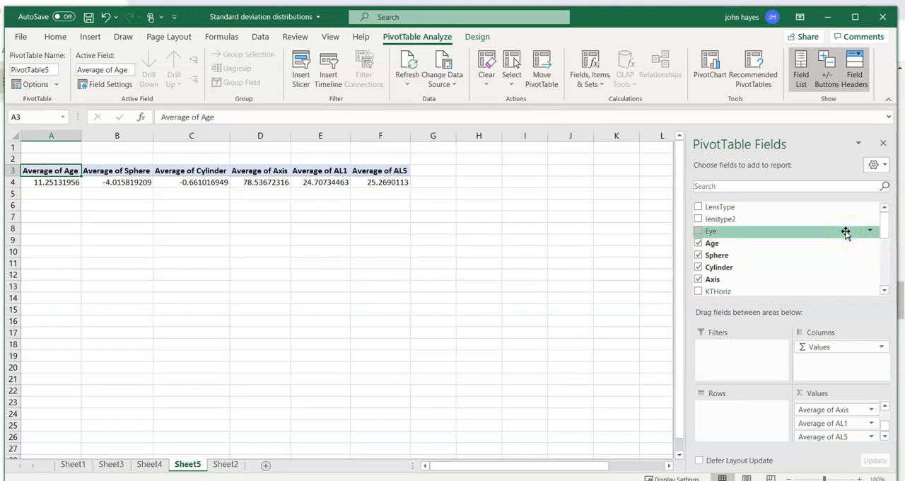
drag(843, 207, 708, 410)
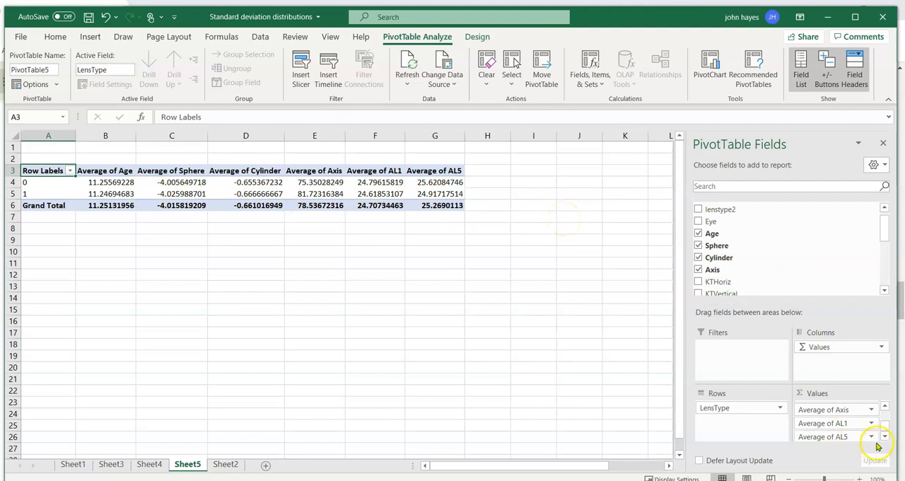
drag(883, 430, 884, 421)
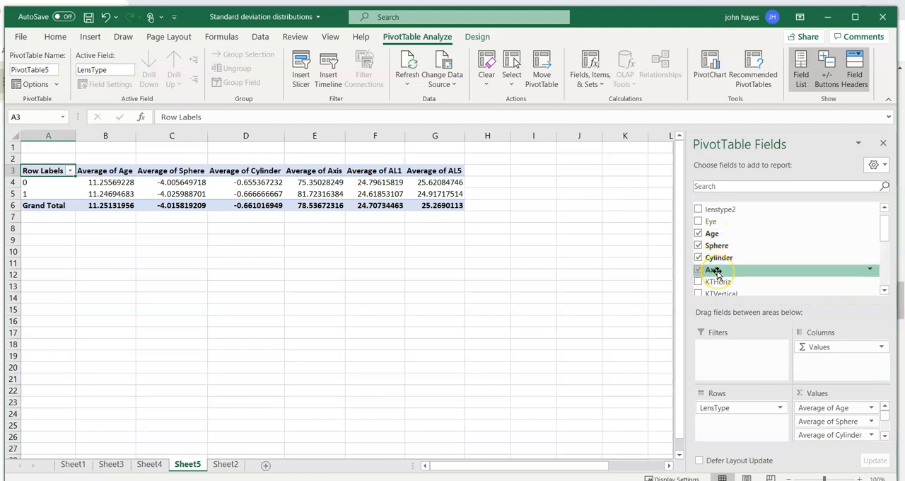
scroll(717, 272, up, 1)
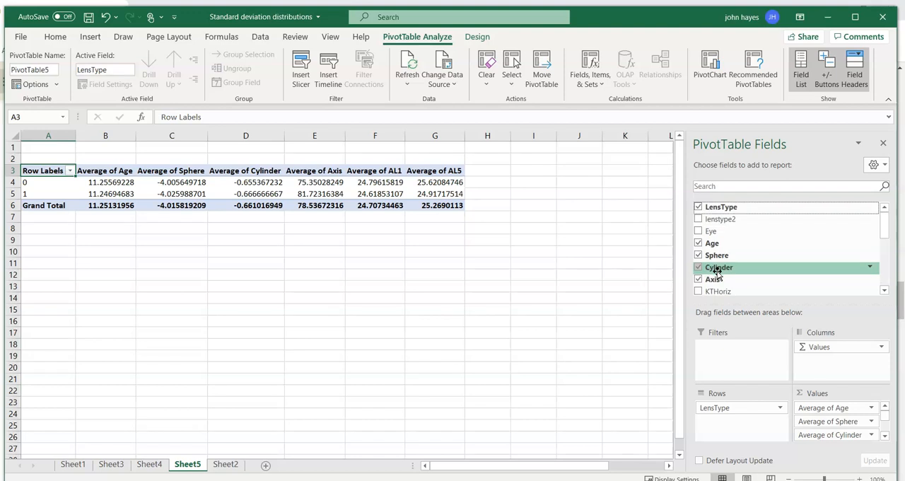
drag(718, 244, 719, 245)
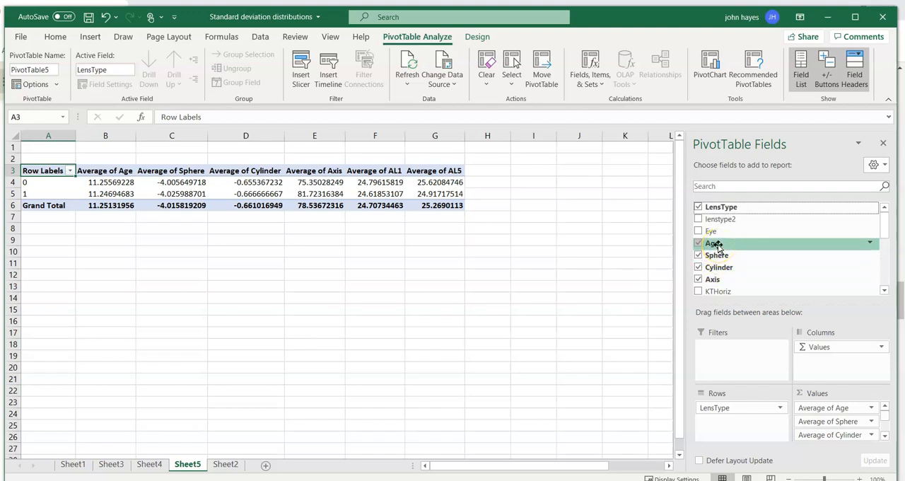
right_click(719, 245)
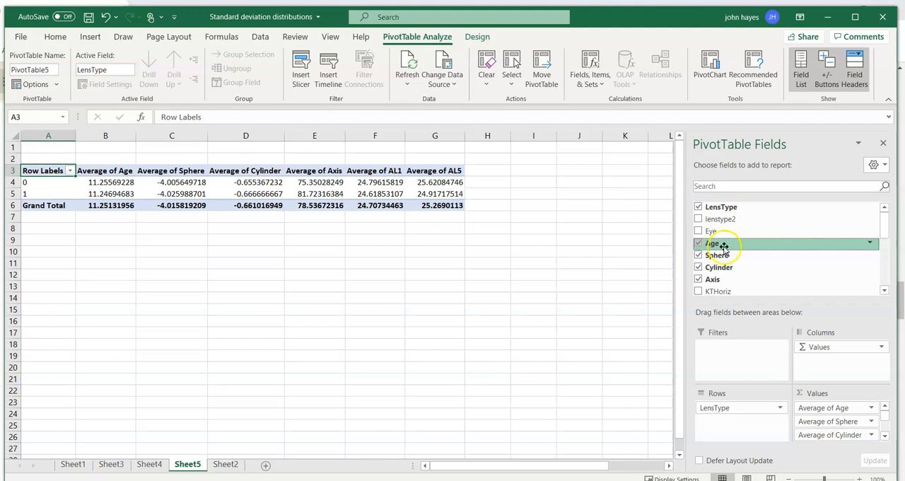
click(868, 244)
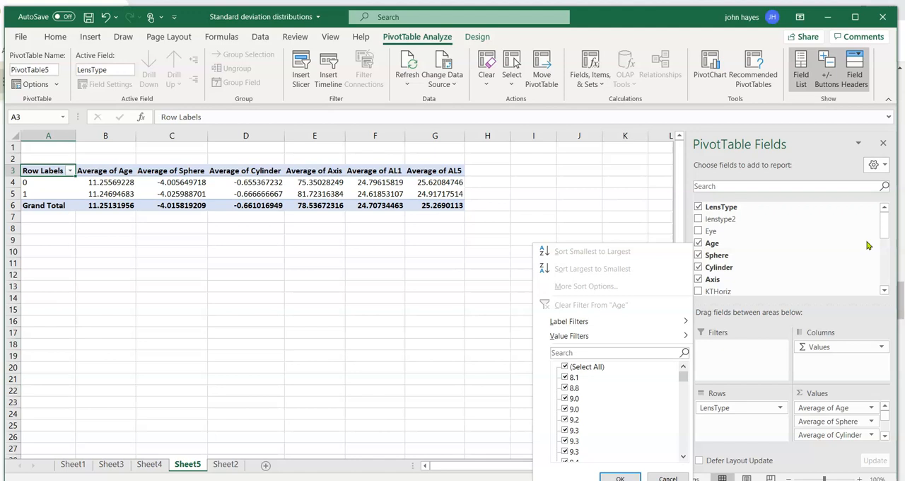
click(710, 244)
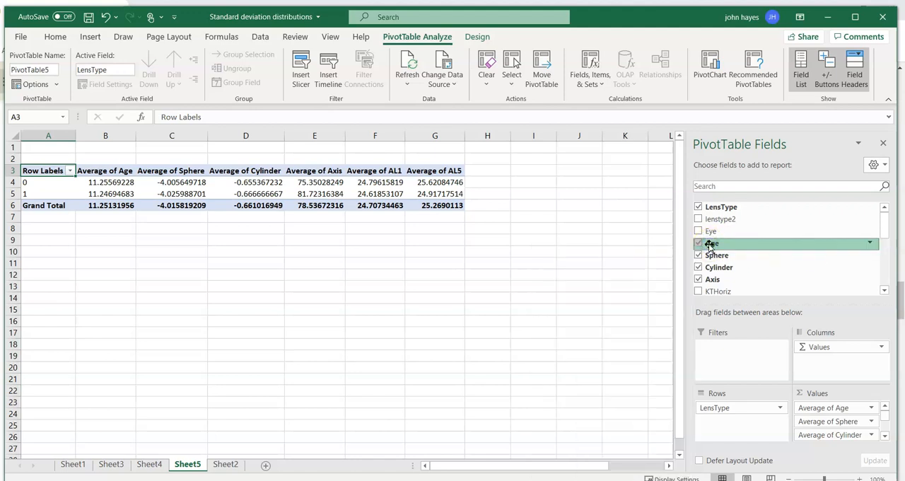
Add Age to the PivotTable values a second time, directly after Average of Age, and summarize it by StdDev.
drag(710, 245, 840, 421)
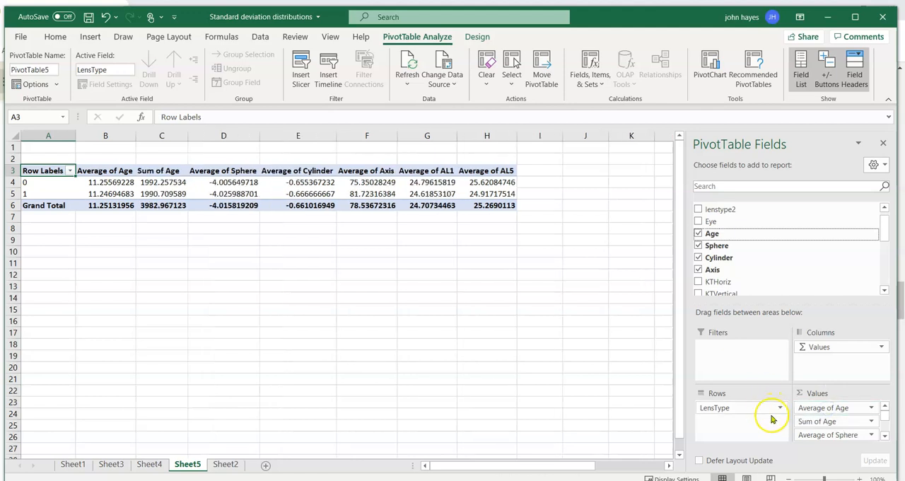
click(870, 422)
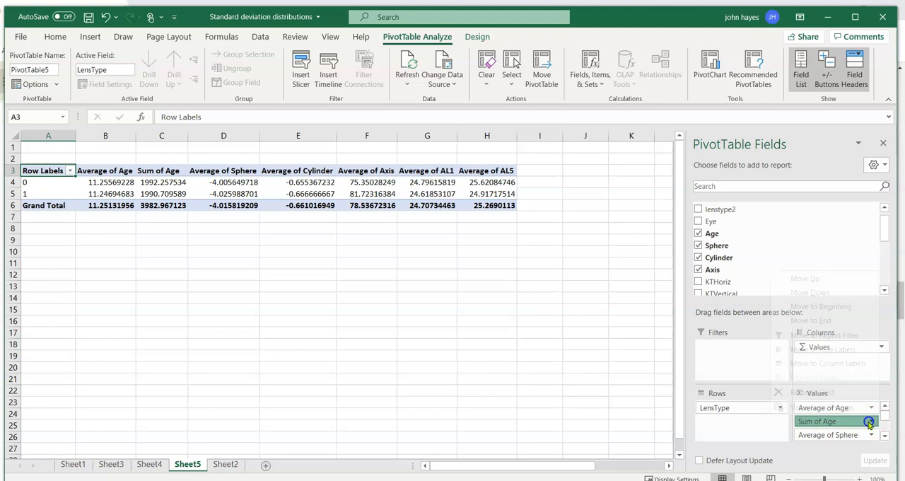
click(834, 410)
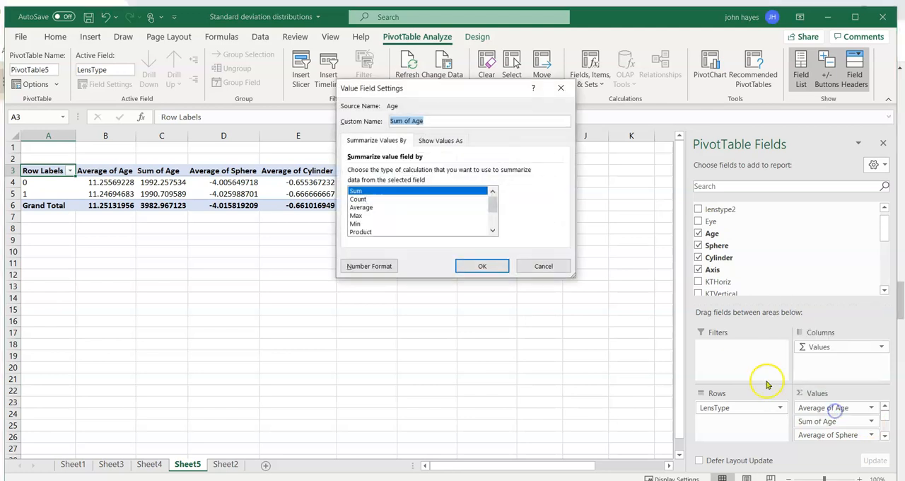
click(493, 232)
click(493, 232)
click(493, 232)
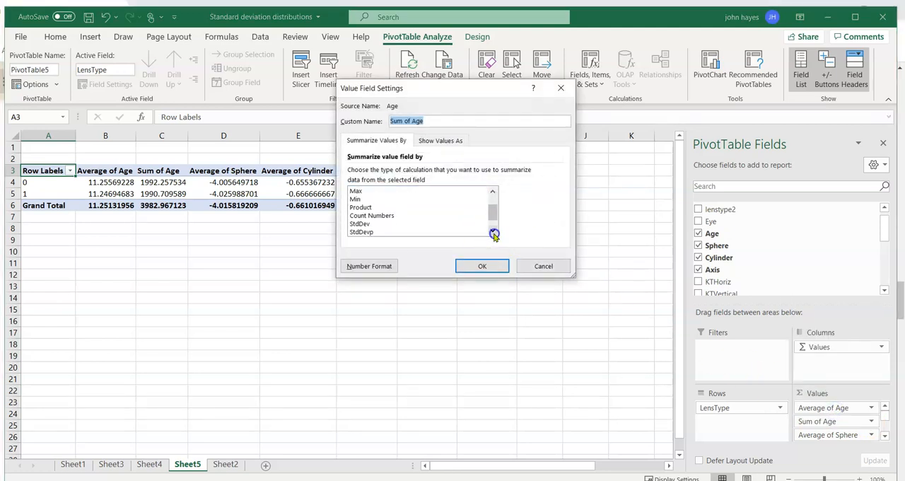
click(359, 223)
click(480, 268)
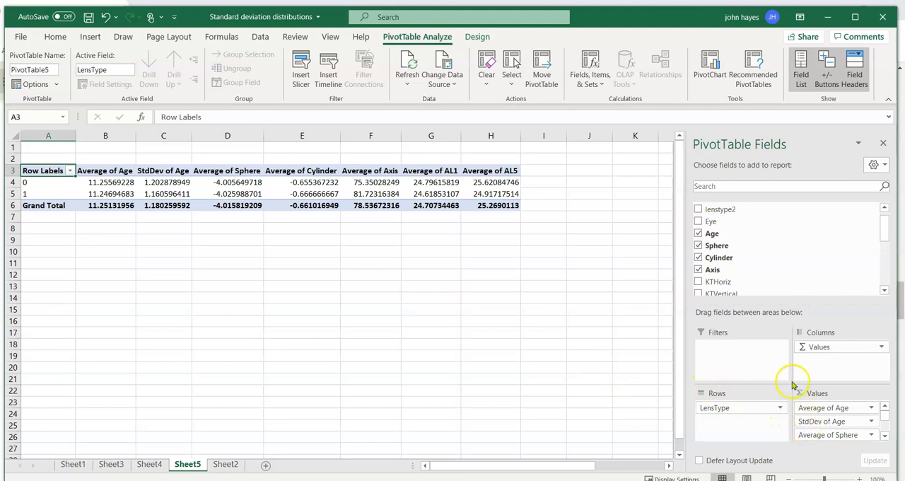
Collapse the ribbon and set the worksheet zoom to 117%.
mouse_move(719, 247)
mouse_down()
mouse_move(828, 434)
mouse_move(840, 379)
mouse_move(840, 437)
mouse_move(840, 414)
mouse_move(840, 433)
mouse_move(745, 234)
mouse_move(738, 266)
mouse_move(750, 277)
mouse_up()
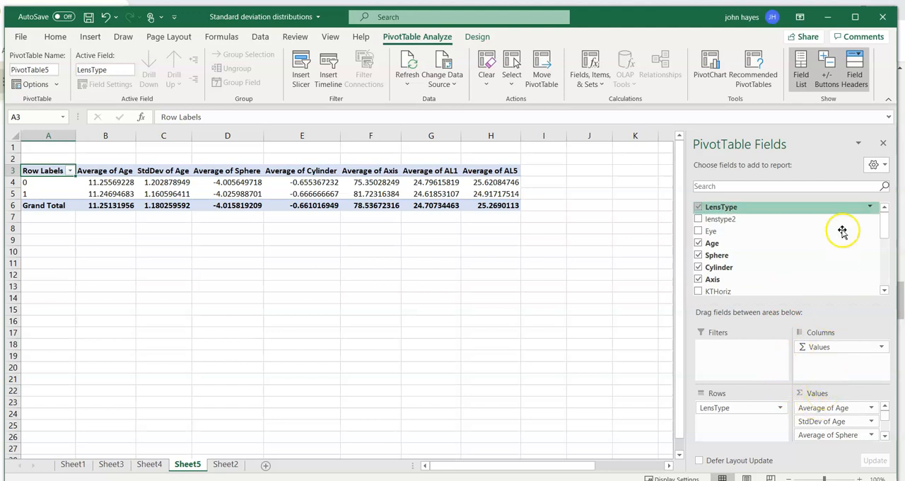
click(889, 95)
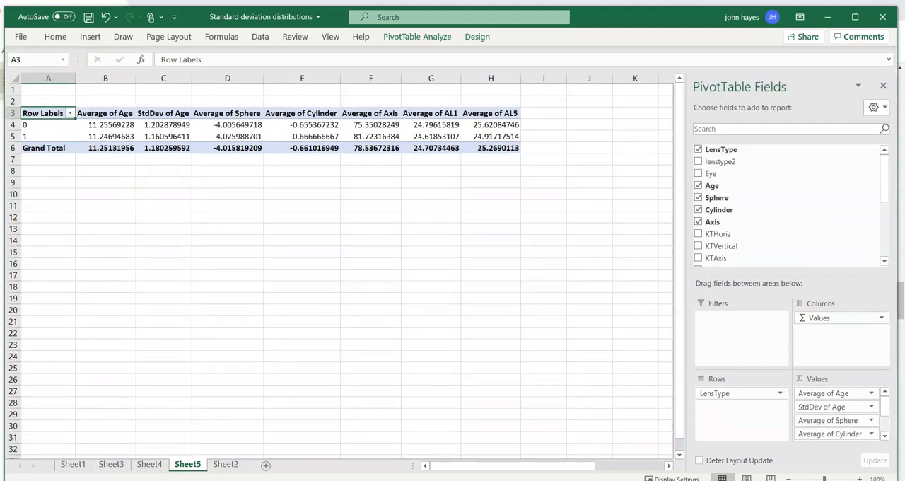
click(791, 479)
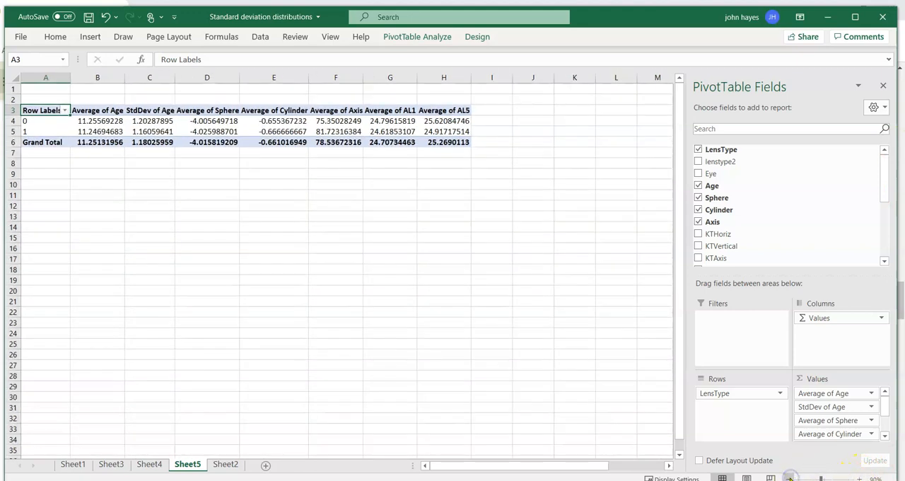
drag(822, 478, 828, 478)
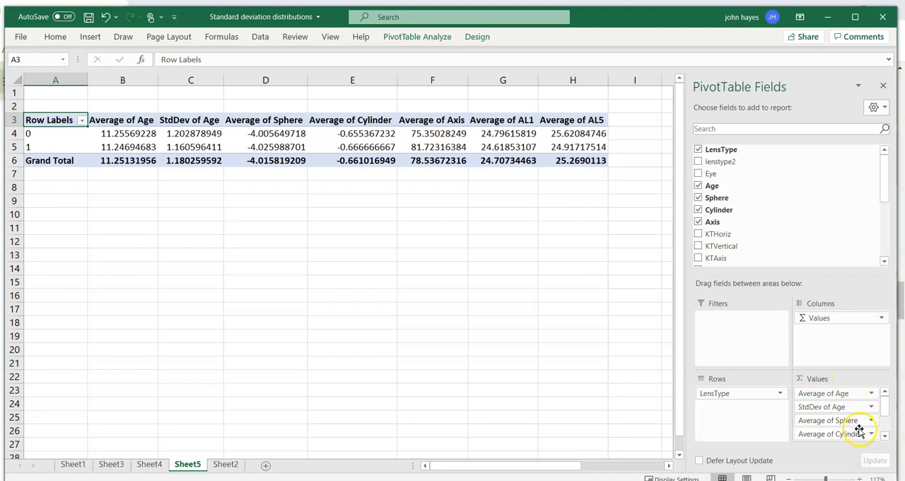
Add a second Sphere value field directly after Average of Sphere and summarize it by StdDev.
drag(726, 200, 834, 434)
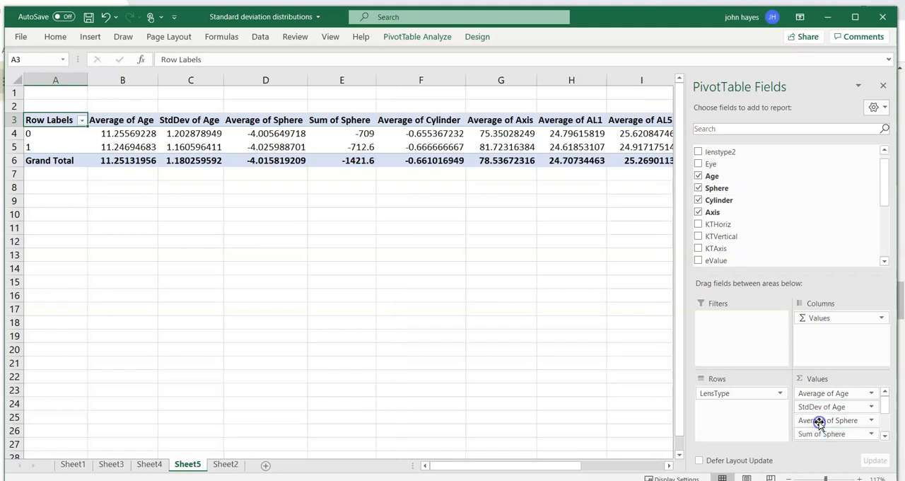
click(814, 419)
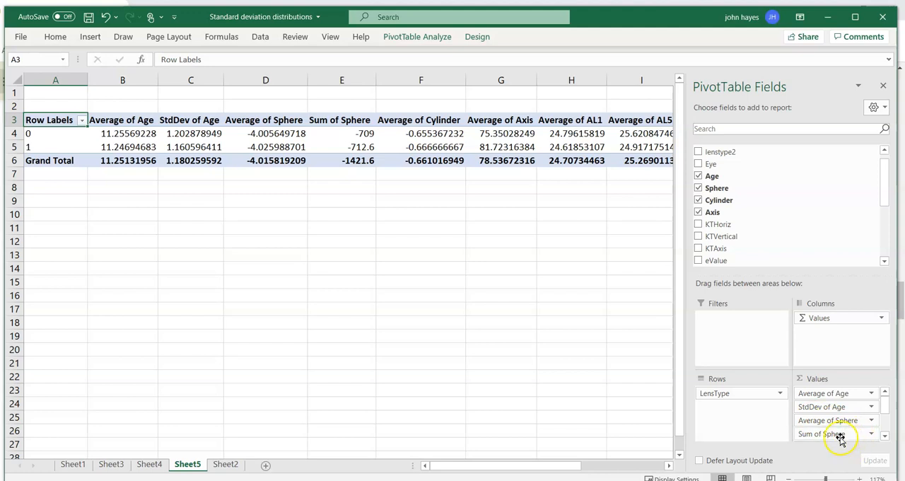
click(841, 436)
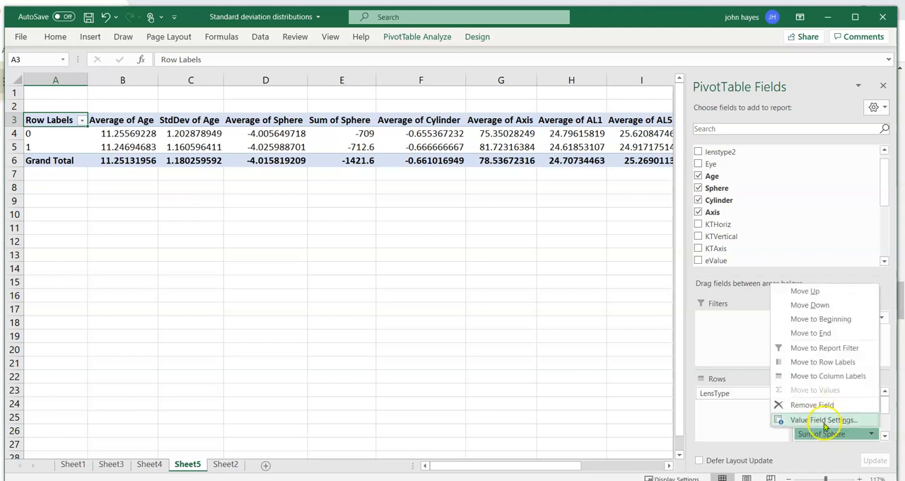
click(824, 421)
drag(492, 199, 493, 220)
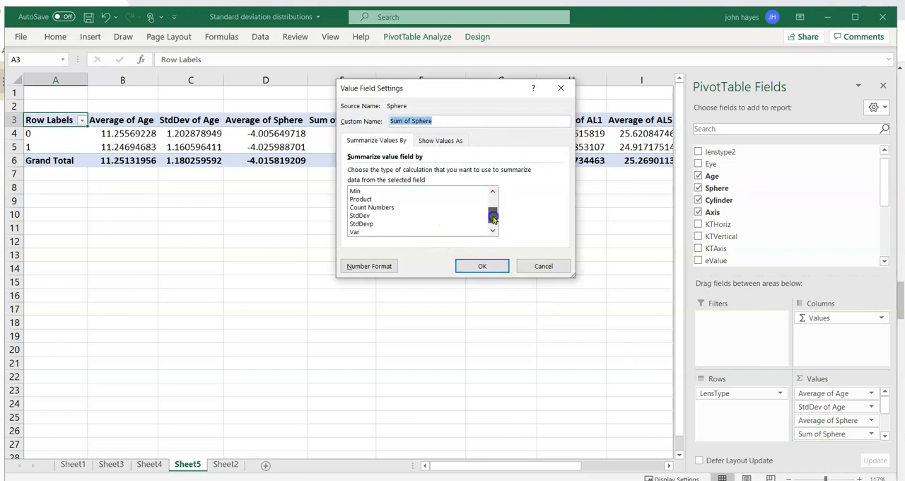
click(372, 216)
click(476, 266)
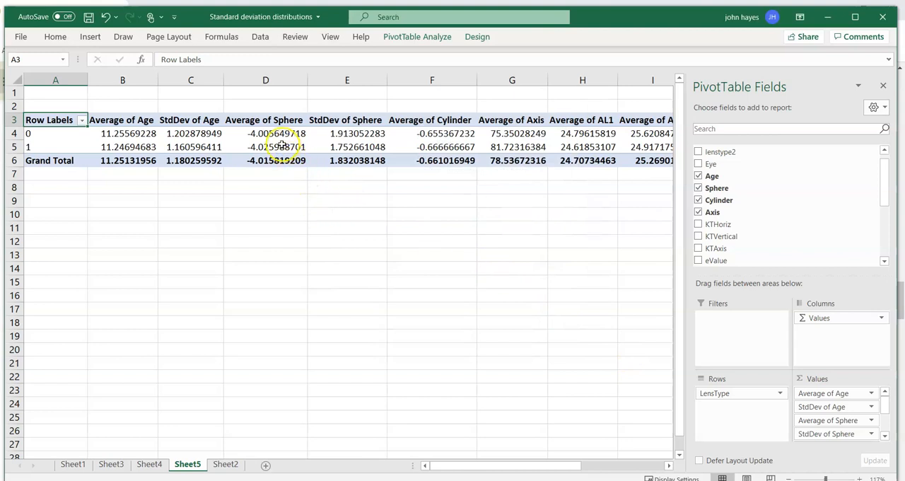
Add a second Cylinder value field directly after Average of Cylinder and summarize it by StdDev.
mouse_move(360, 138)
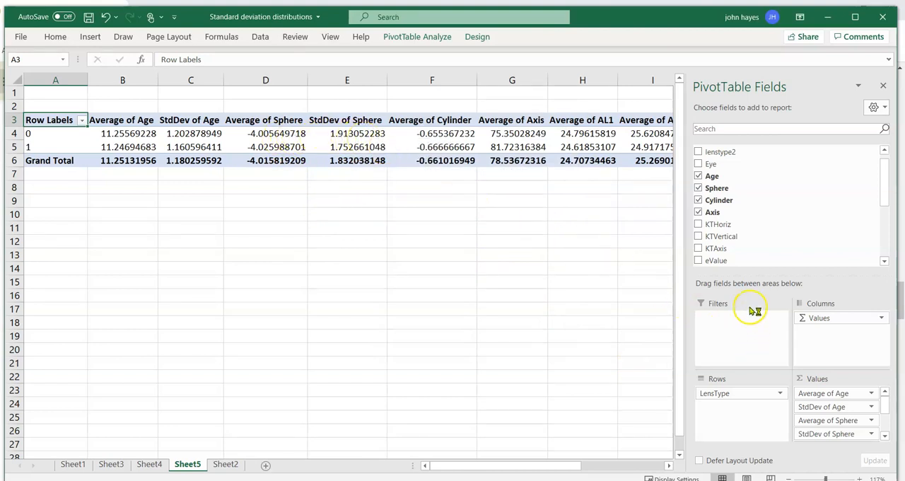
click(722, 204)
drag(722, 204, 835, 413)
mouse_move(836, 417)
mouse_down()
mouse_move(833, 441)
mouse_move(837, 425)
mouse_move(823, 413)
mouse_up()
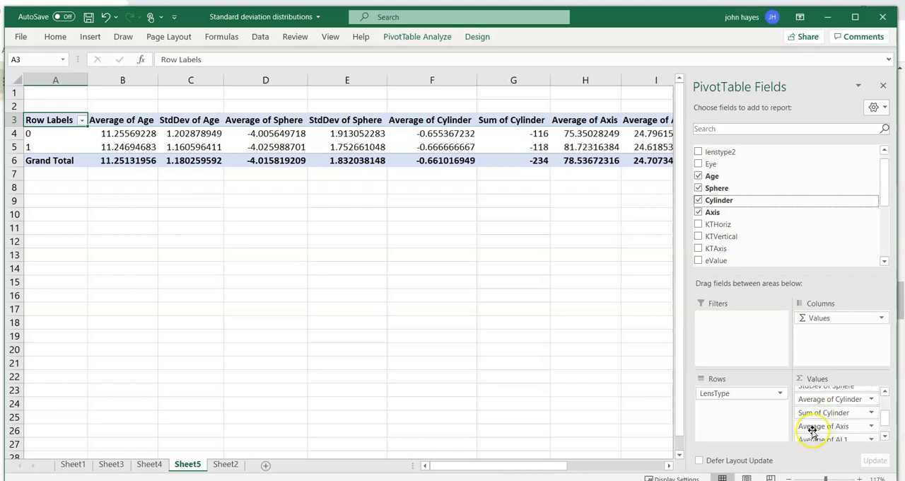
click(871, 412)
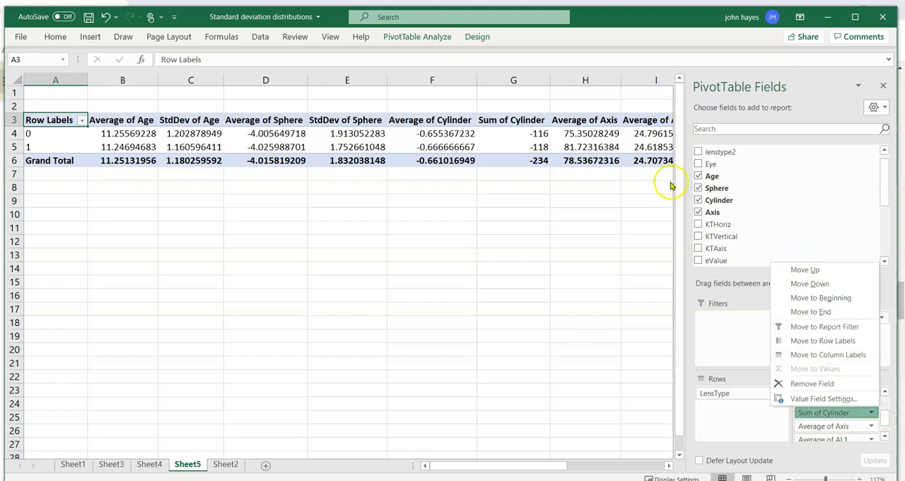
click(824, 398)
drag(493, 202, 496, 222)
click(360, 207)
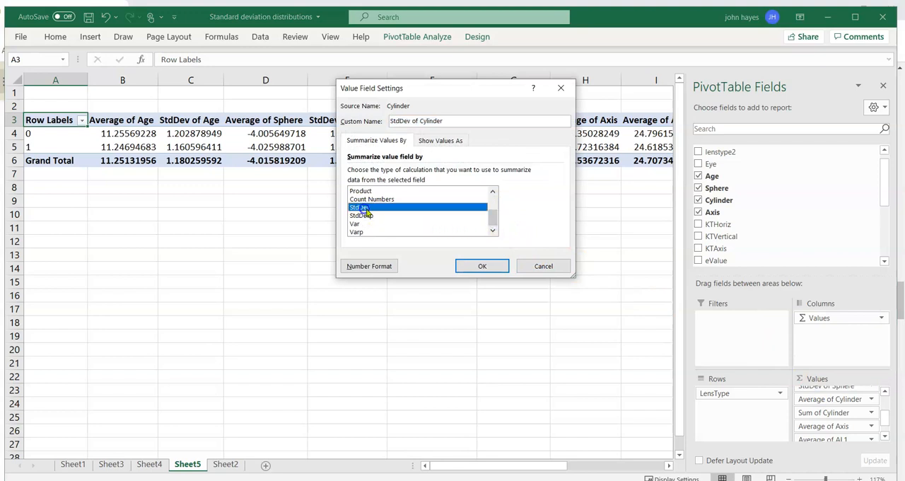
click(482, 266)
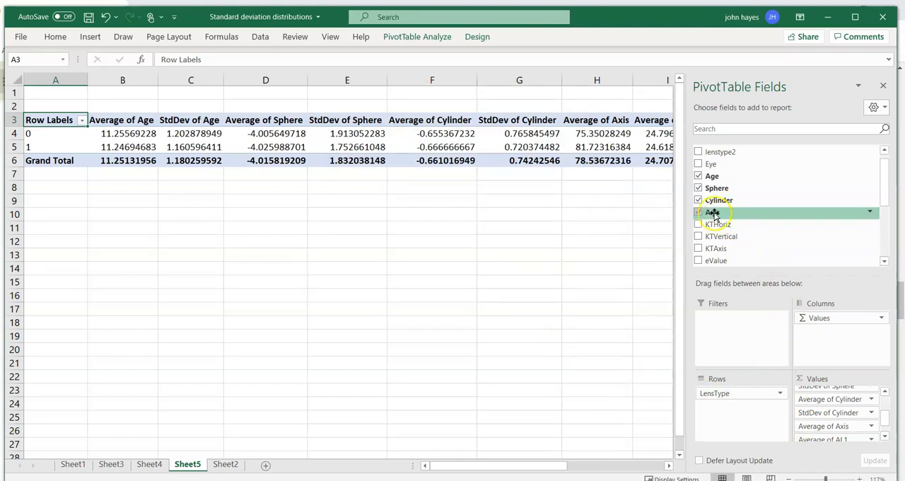
Add Axis to the PivotTable values again, directly after Average of Axis, and summarize it by StdDev.
drag(713, 213, 742, 233)
drag(775, 264, 811, 418)
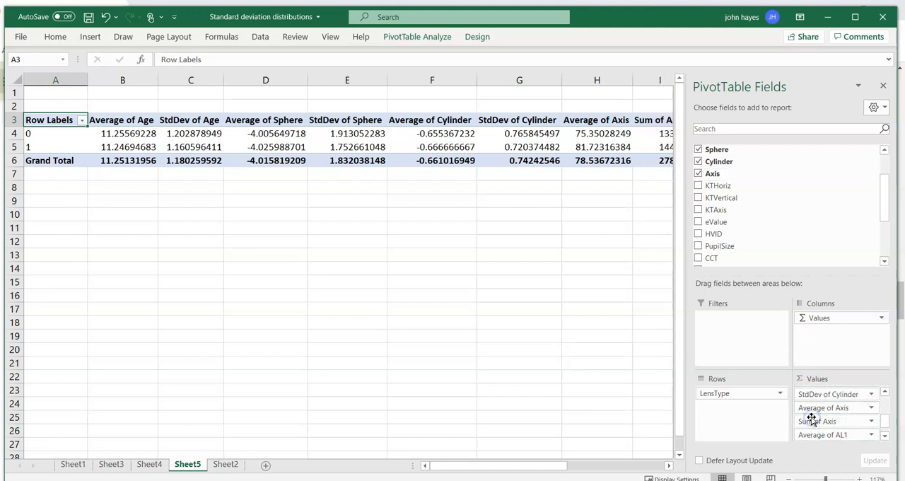
click(872, 423)
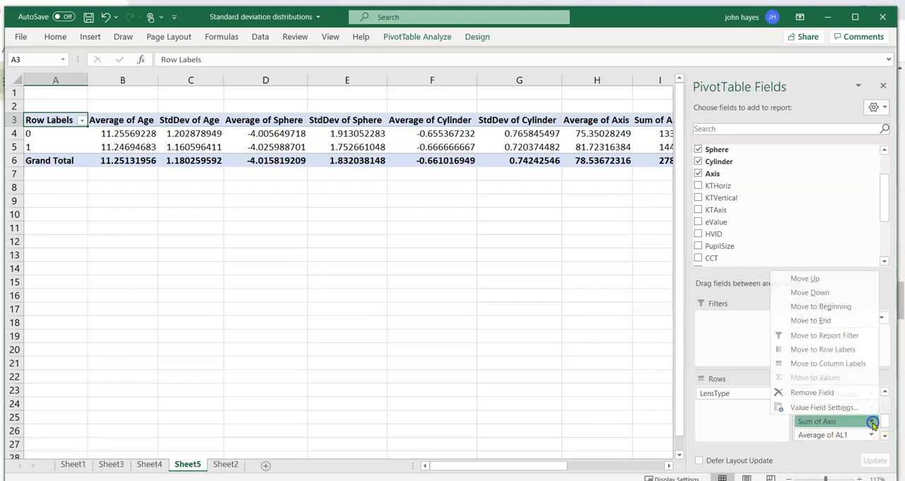
click(823, 406)
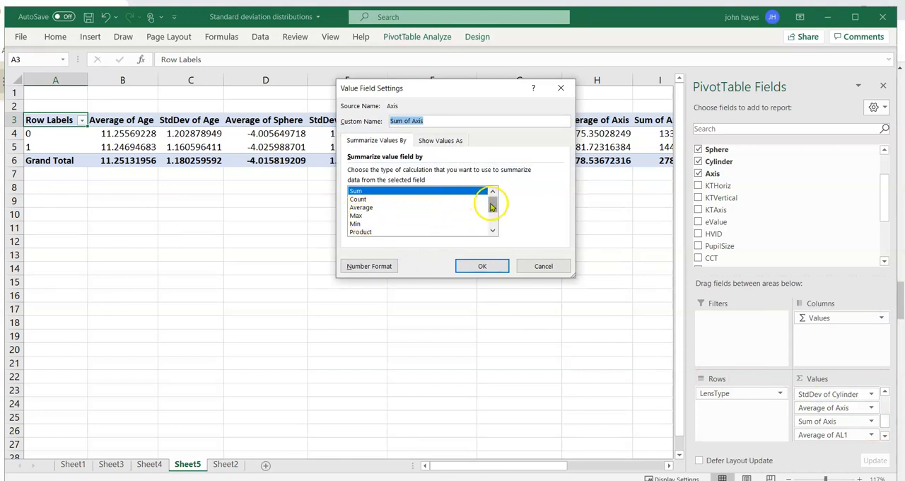
drag(492, 205, 492, 213)
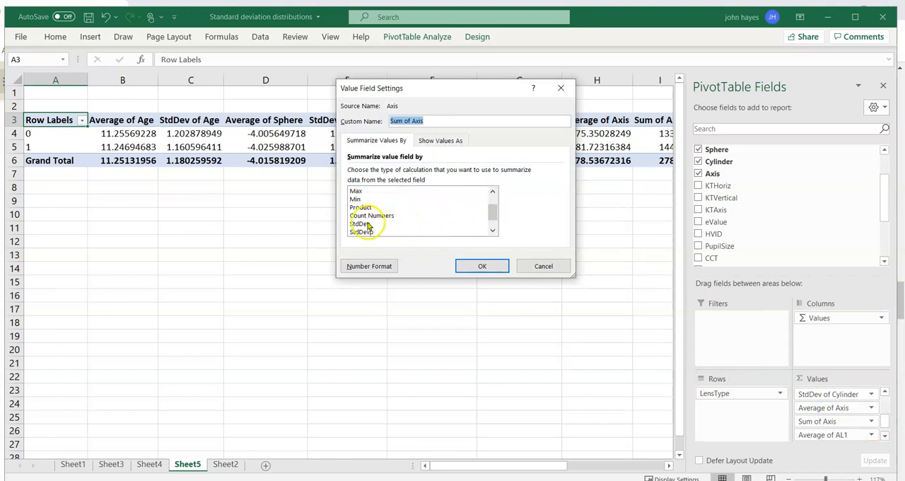
click(432, 224)
click(480, 266)
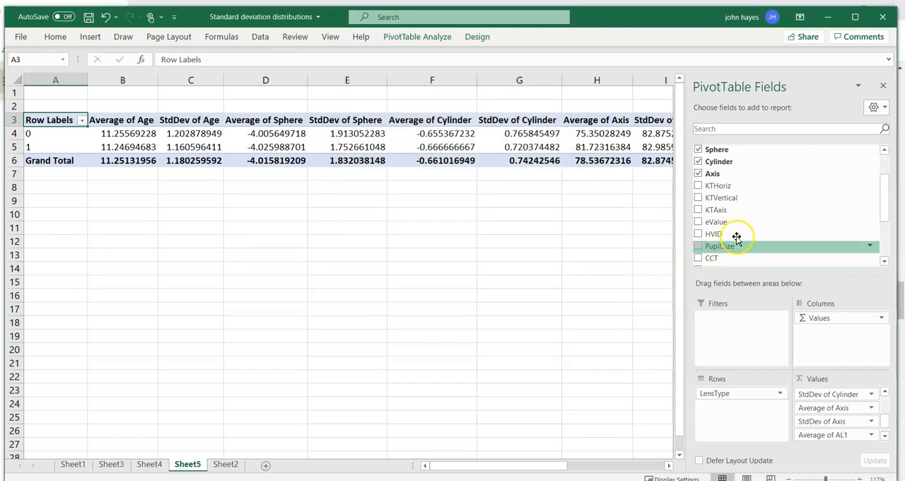
Add a second AL1 value field directly after Average of AL1 and summarize it by StdDev.
scroll(757, 219, down, 2)
scroll(742, 222, down, 1)
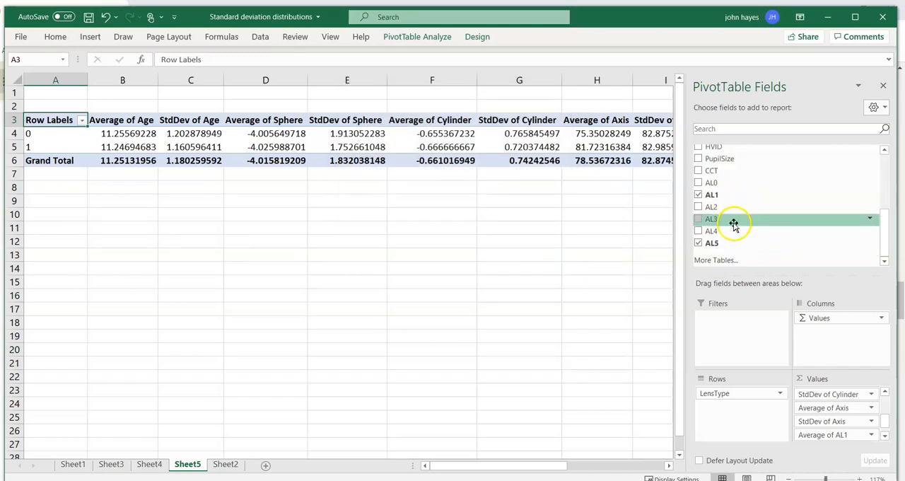
mouse_move(716, 208)
mouse_down()
mouse_move(806, 369)
mouse_move(814, 424)
mouse_move(834, 437)
mouse_move(825, 433)
mouse_up()
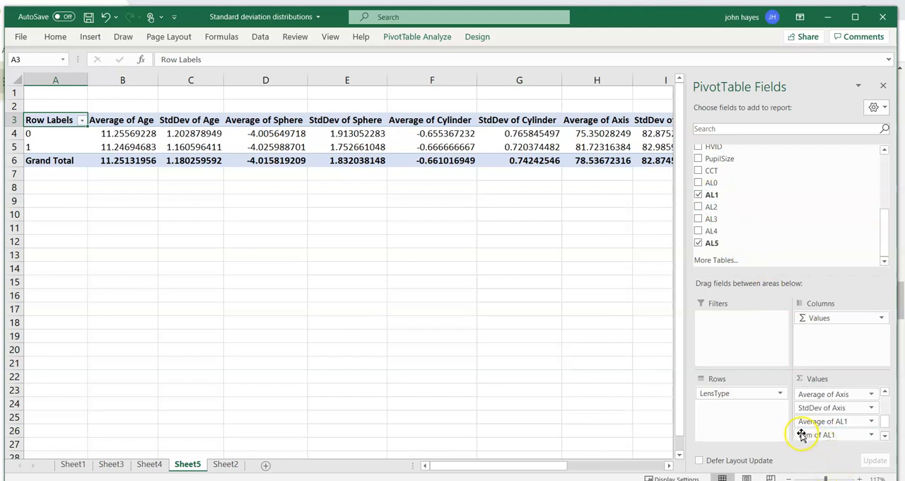
click(809, 436)
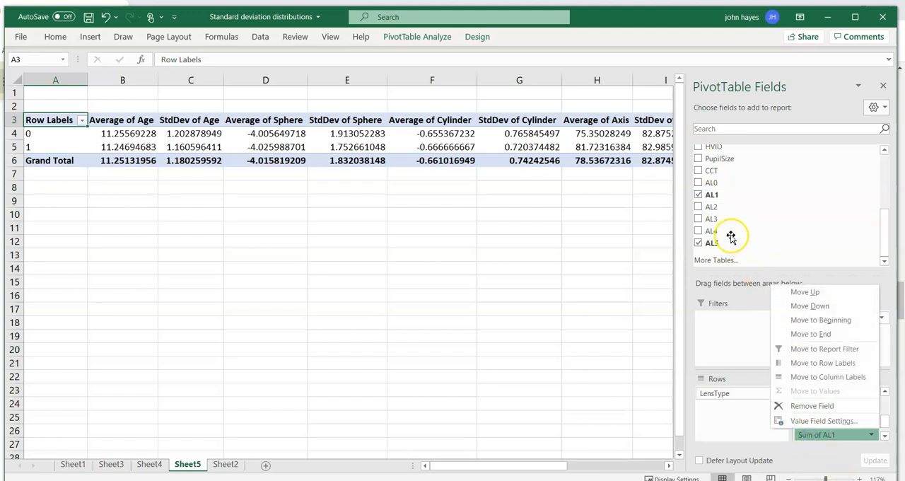
click(820, 423)
click(496, 225)
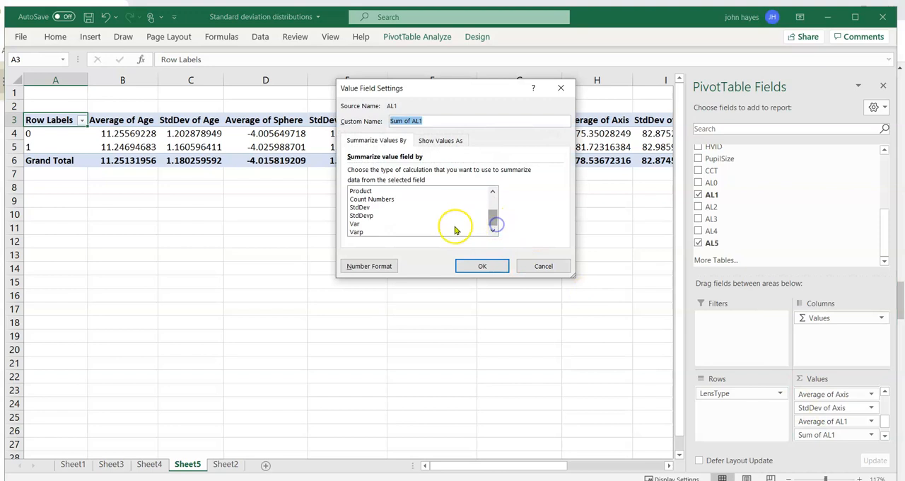
click(360, 207)
click(482, 266)
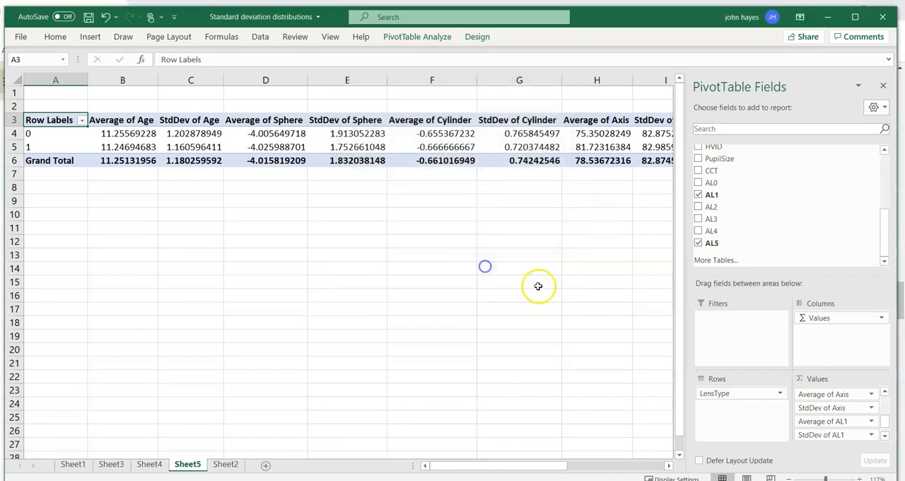
Add a second AL5 value field directly after Average of AL5 and summarize it by StdDev.
scroll(846, 435, down, 1)
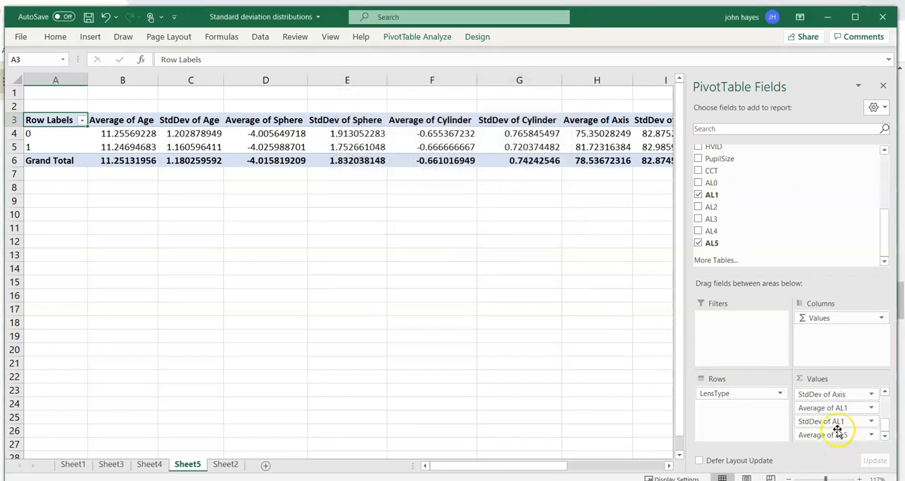
drag(716, 246, 823, 450)
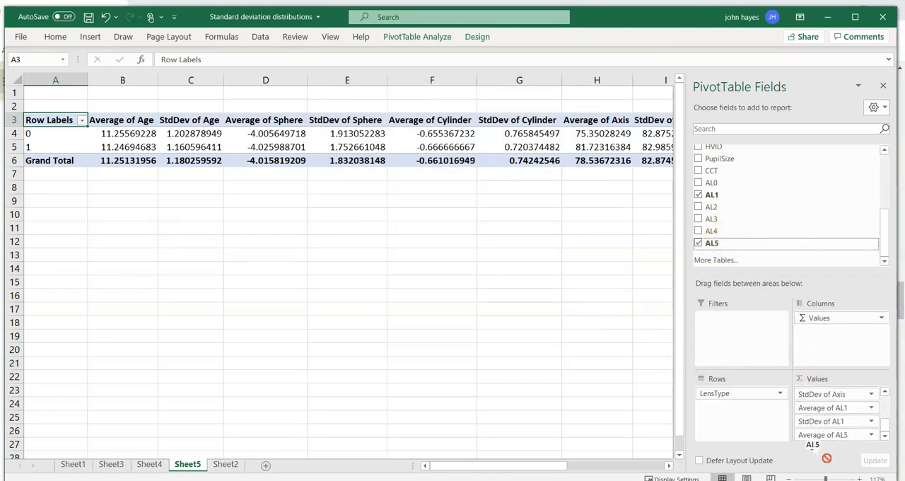
drag(822, 450, 814, 441)
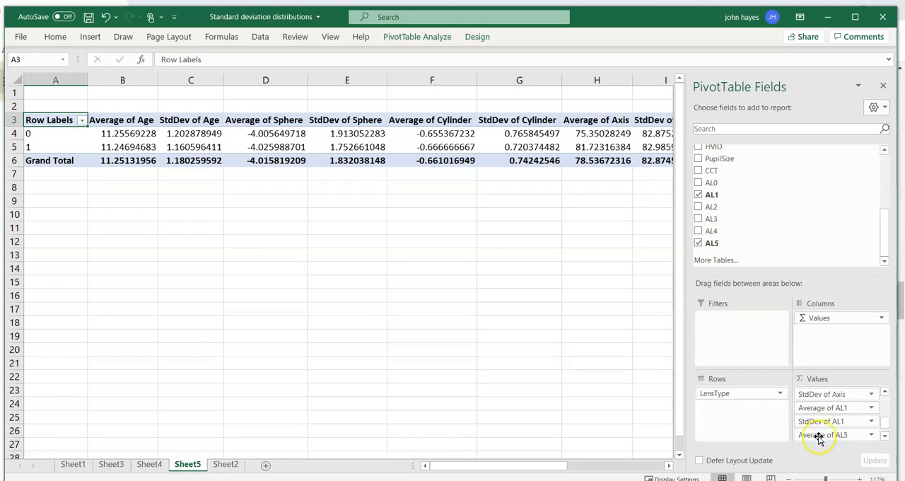
click(884, 439)
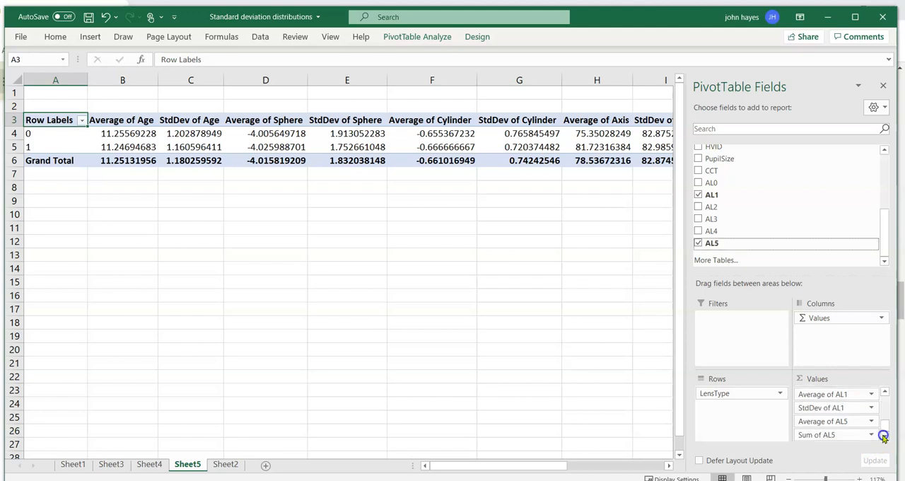
click(828, 432)
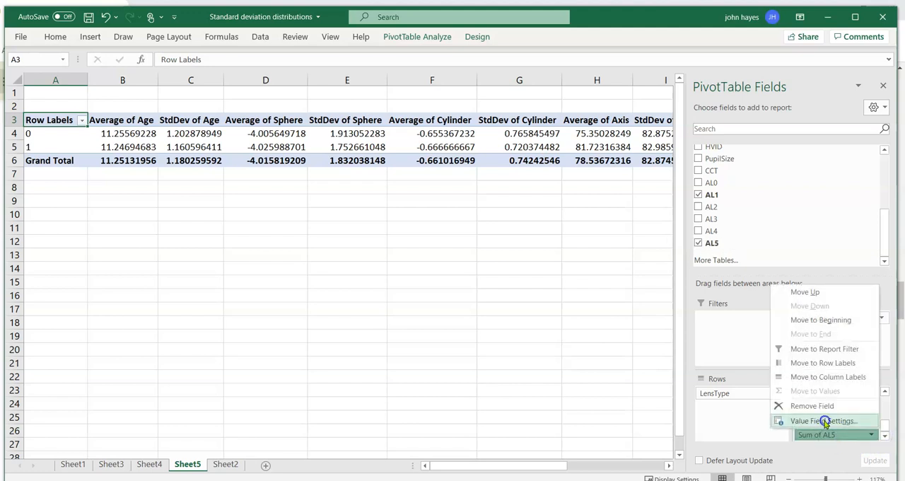
click(824, 421)
click(492, 230)
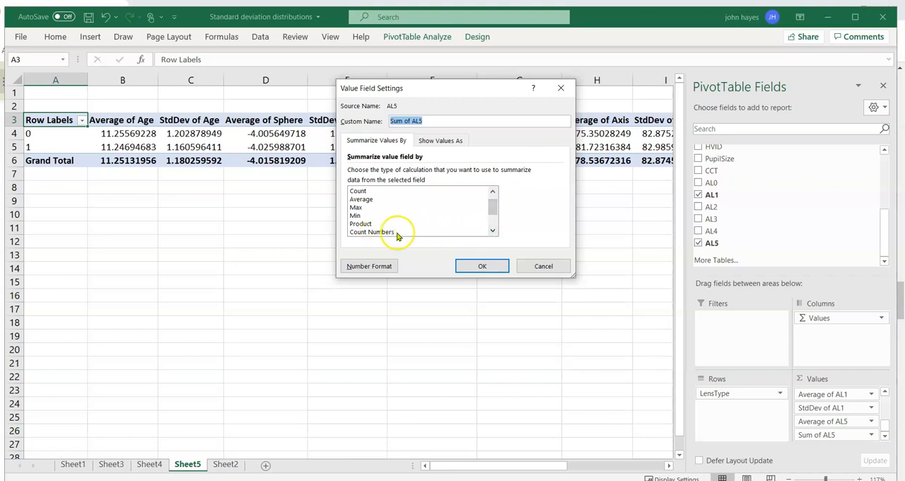
click(492, 230)
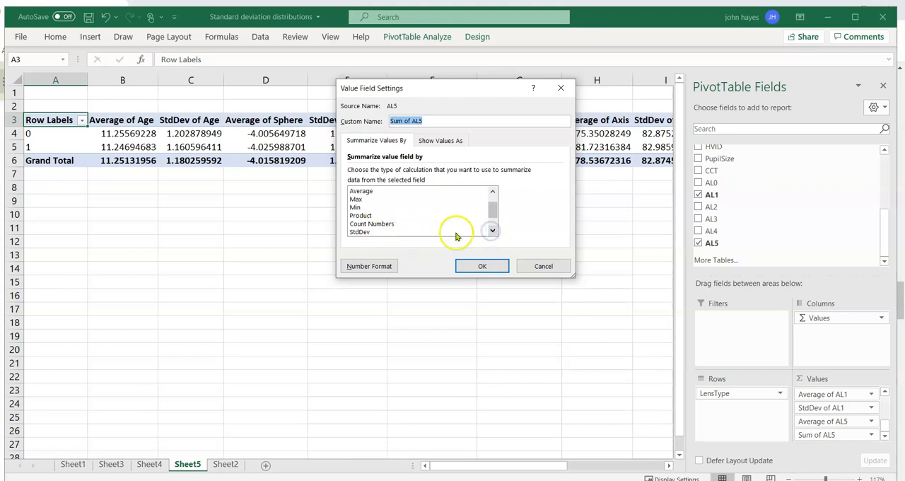
click(364, 232)
click(473, 265)
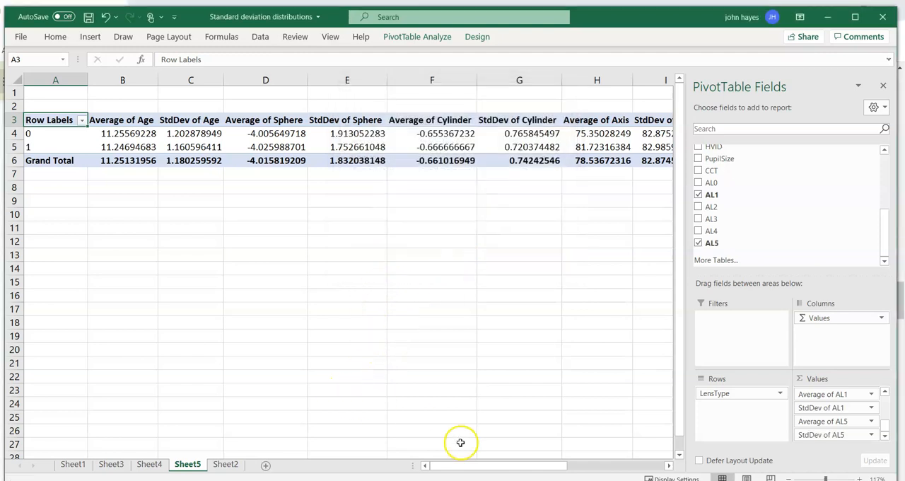
Calculate the Age effect size in B8 as the LensType 1 average minus the LensType 0 average, divided by the average of C4:C5.
mouse_move(130, 139)
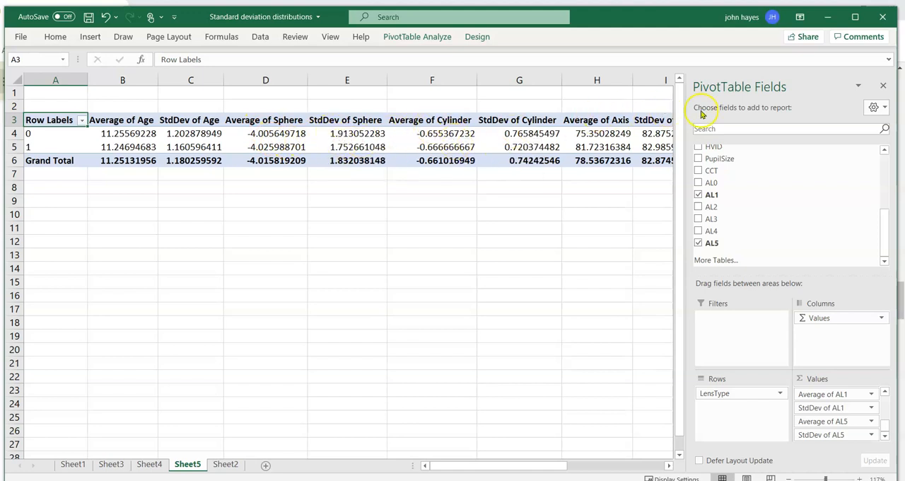
click(121, 172)
click(123, 188)
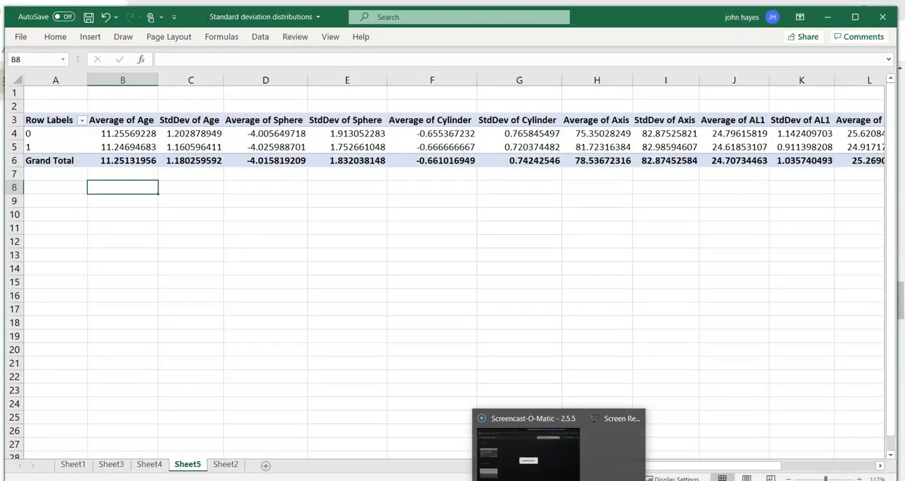
text(=()
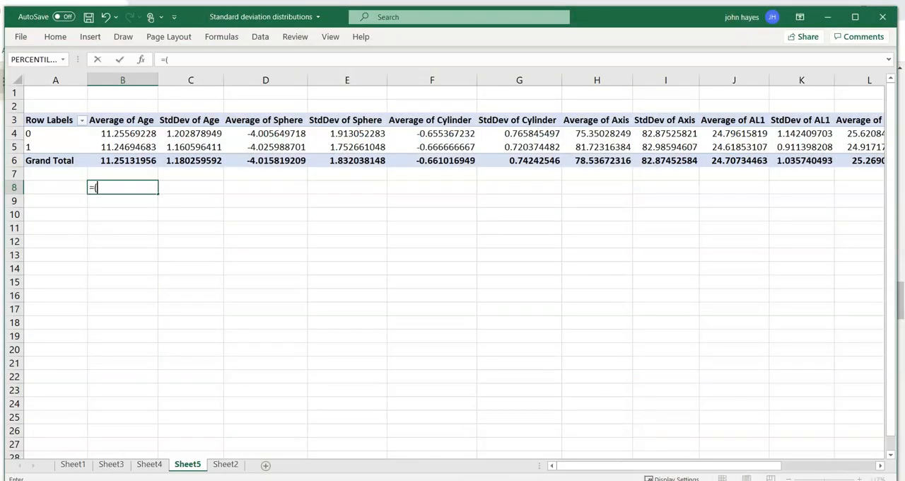
click(123, 146)
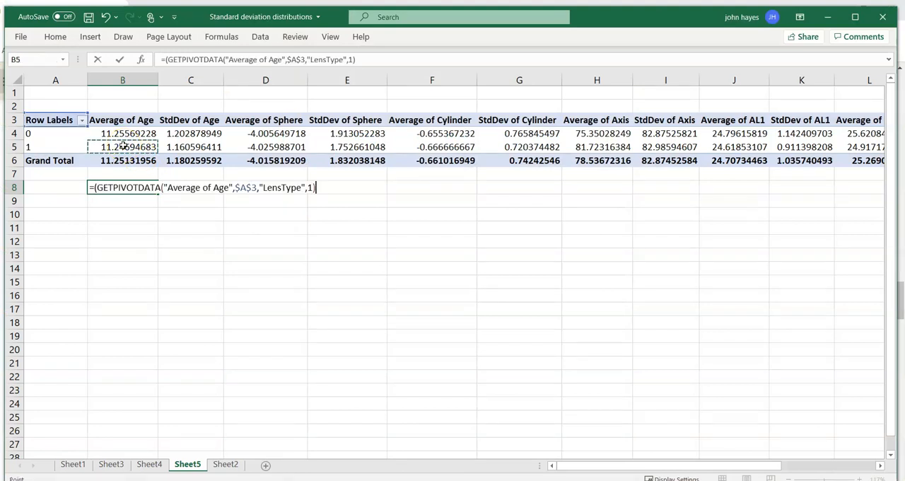
text(-)
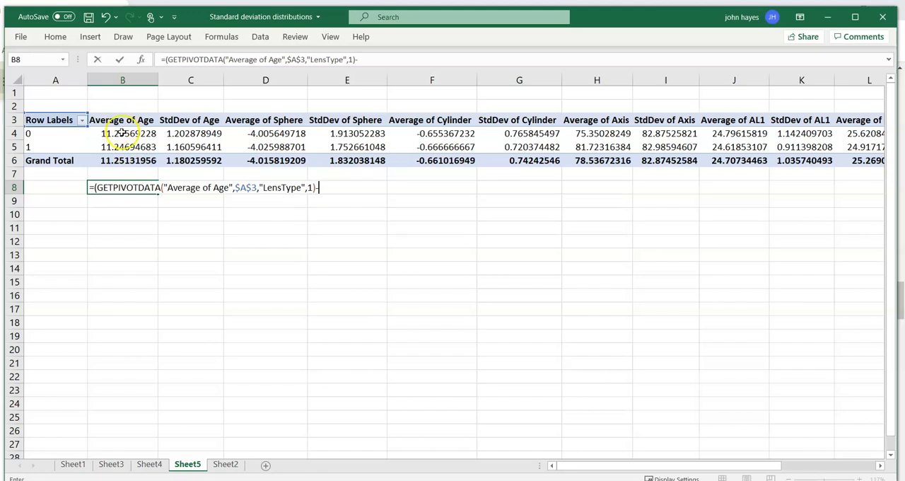
click(122, 133)
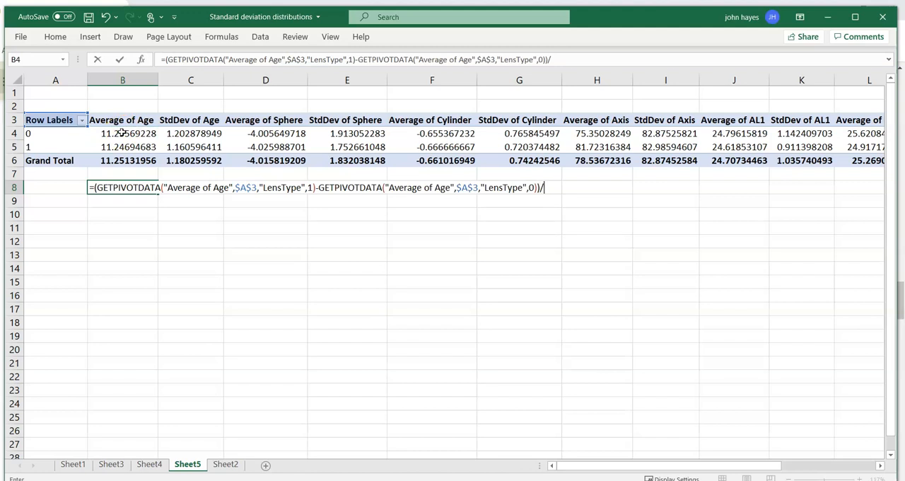
text()/aver)
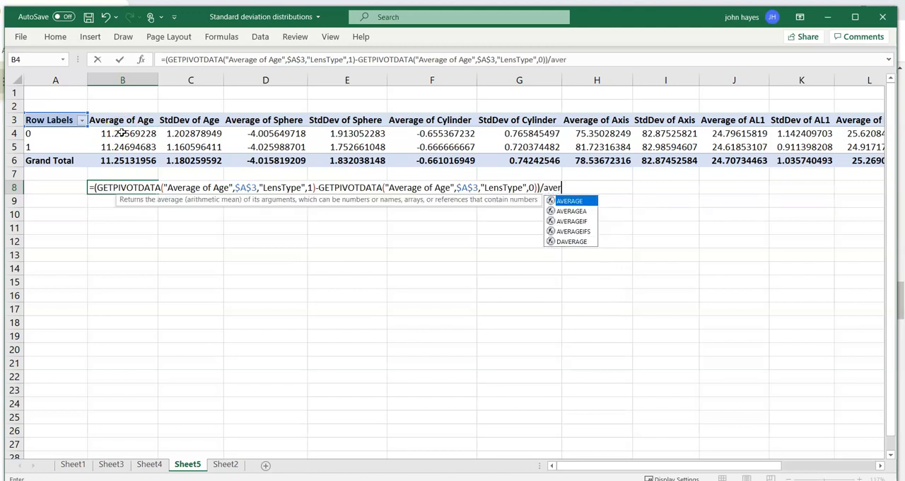
text(age()
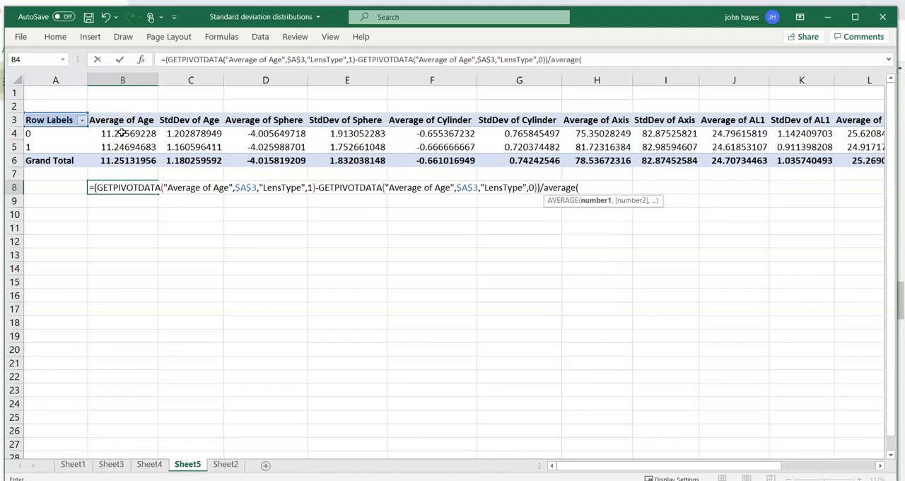
click(171, 132)
drag(171, 136, 171, 143)
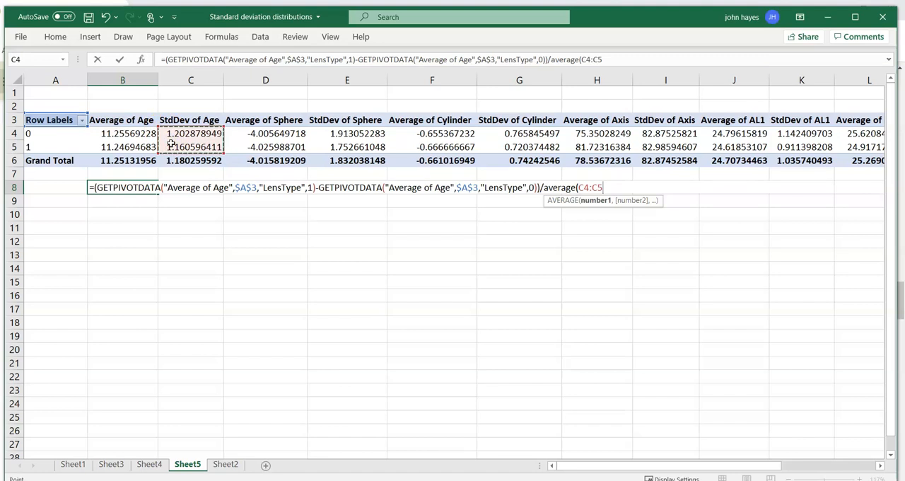
text())
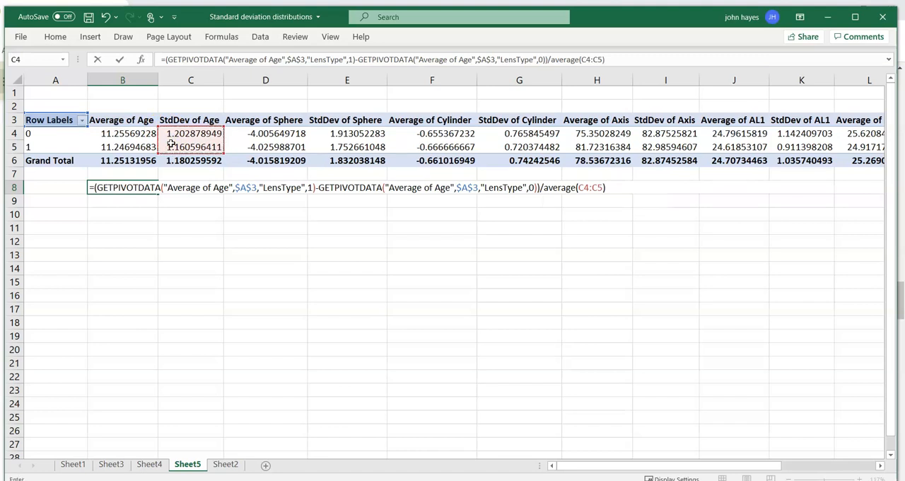
key(Return)
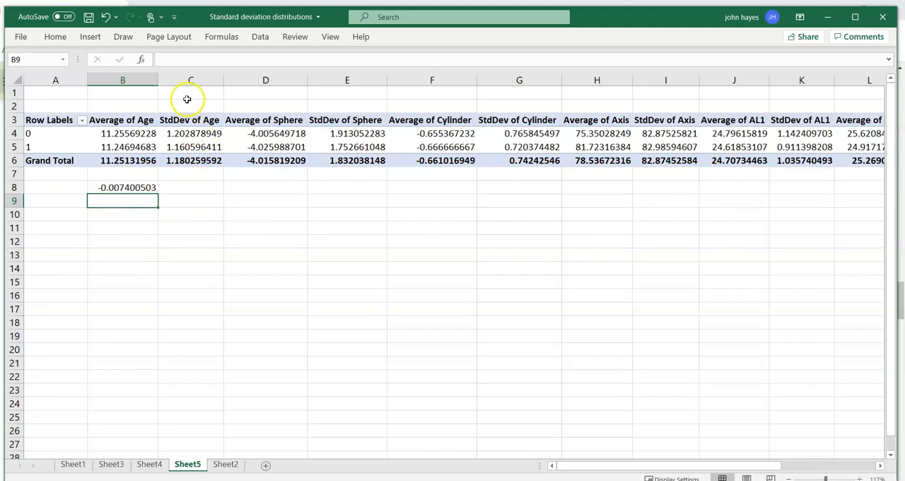
click(141, 187)
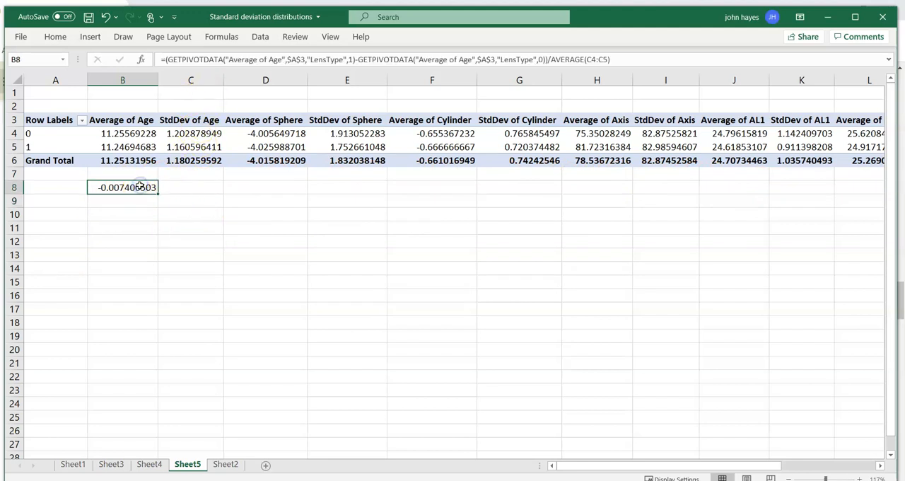
Copy the Age effect-size formula from B8 to D8, below Average of Sphere.
key(ctrl+c)
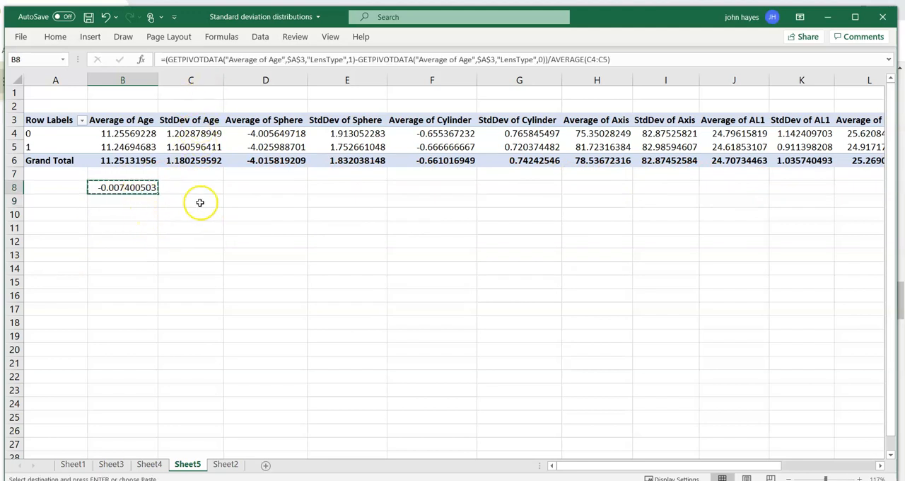
click(253, 187)
key(ctrl+v)
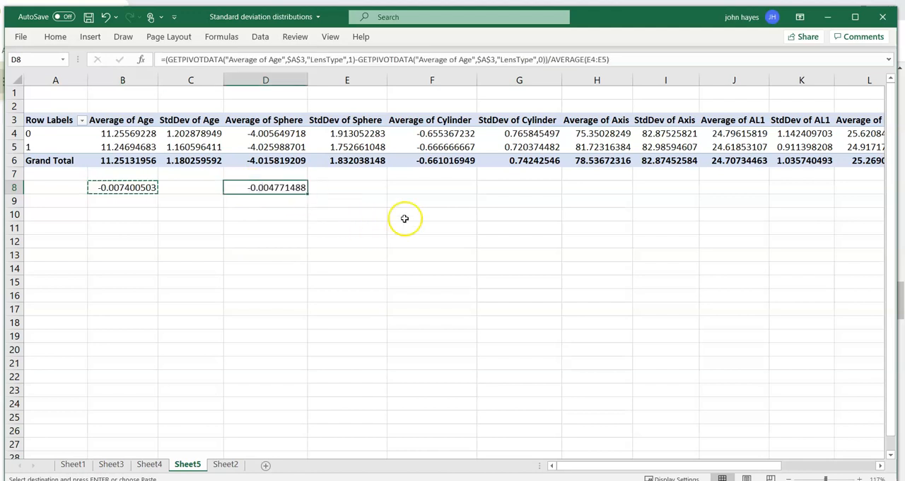
key(Right)
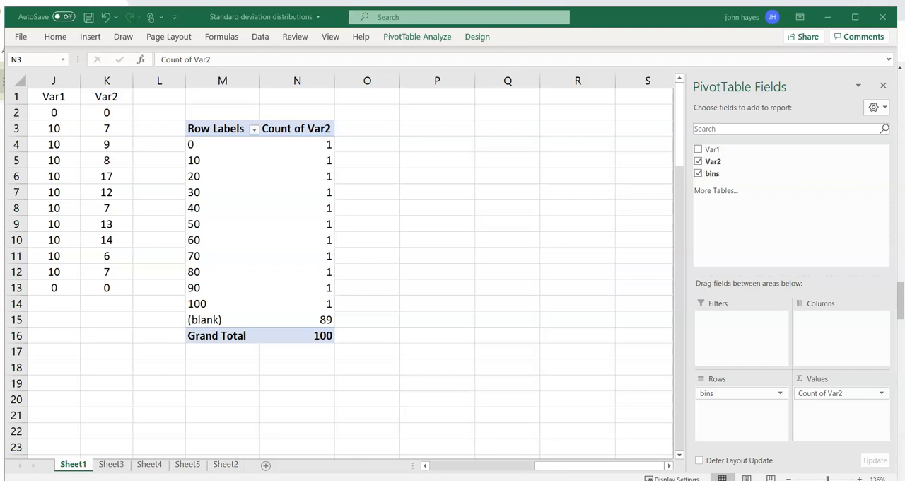
View the lens mean and standard deviation rows below the data on Sheet2, starting from the Age column.
click(226, 465)
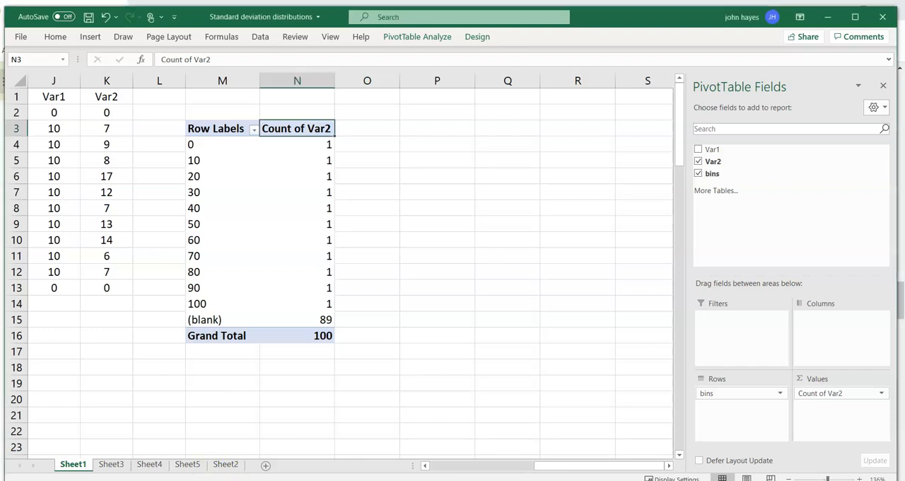
click(223, 465)
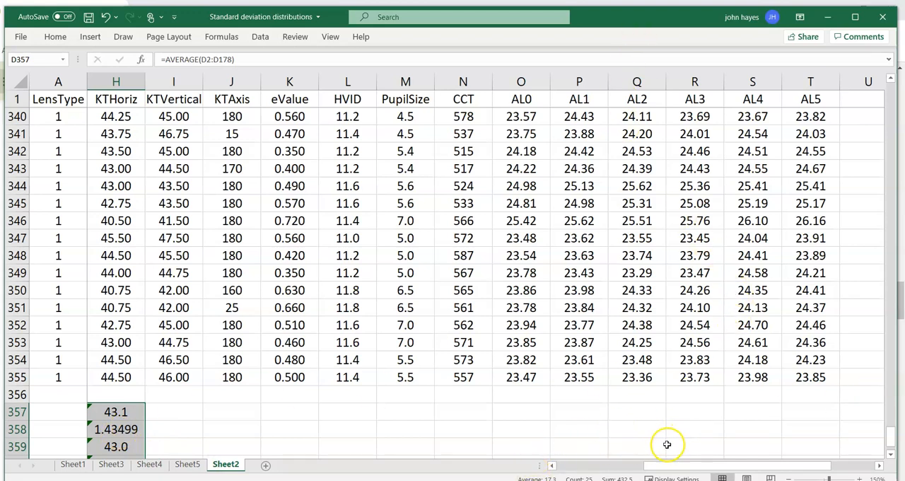
drag(667, 463, 467, 438)
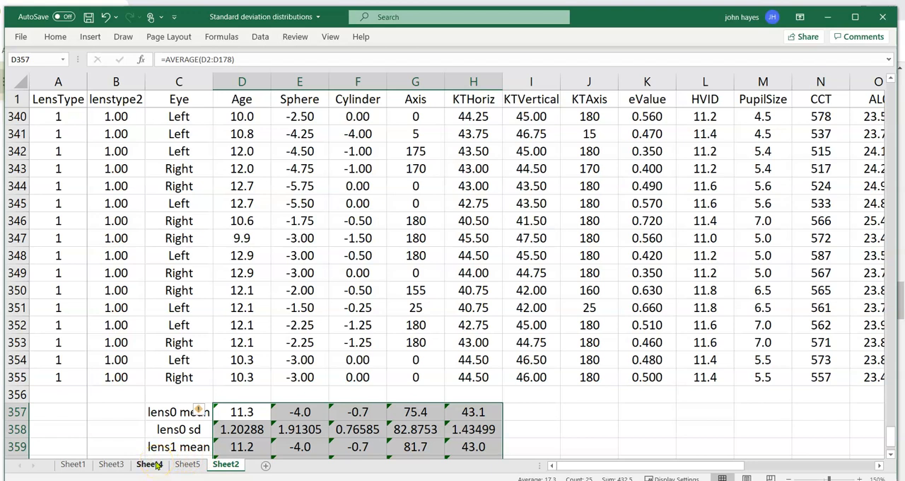
Return to Sheet5 and examine the effect-size row beneath the PivotTable across to Average of AL5.
click(114, 464)
click(138, 463)
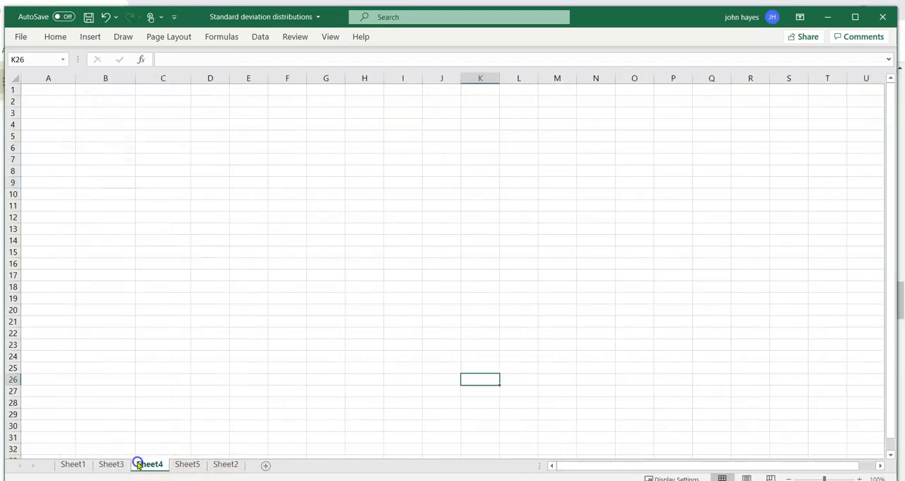
click(186, 464)
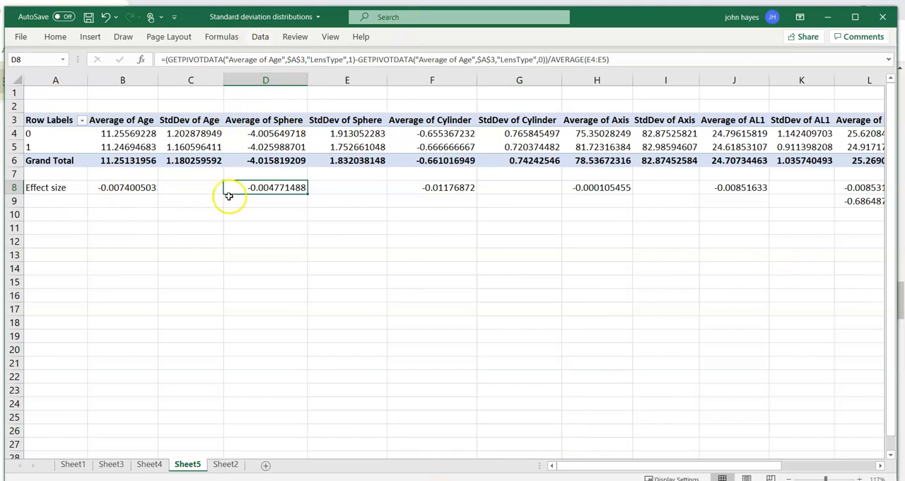
drag(690, 466, 797, 479)
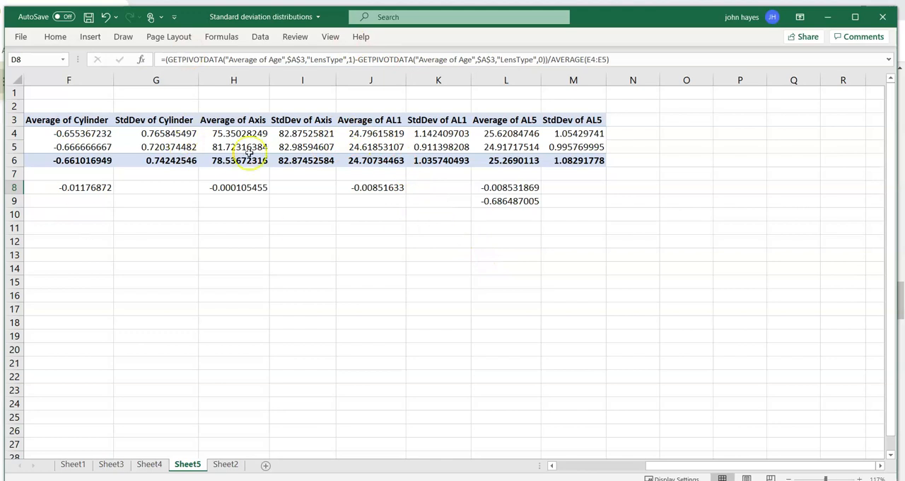
Examine the lens0 and lens1 means, standard deviations and effect sizes in rows 357 to 362 of Sheet2.
click(65, 458)
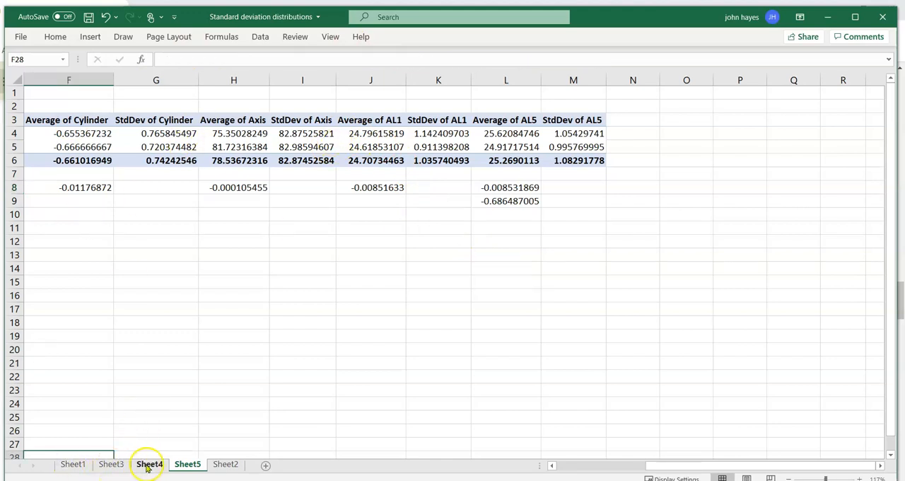
click(223, 466)
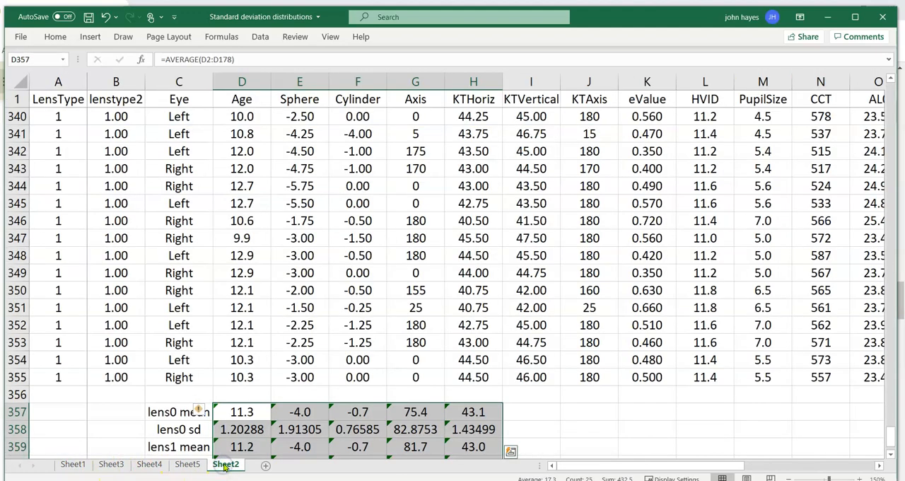
click(240, 412)
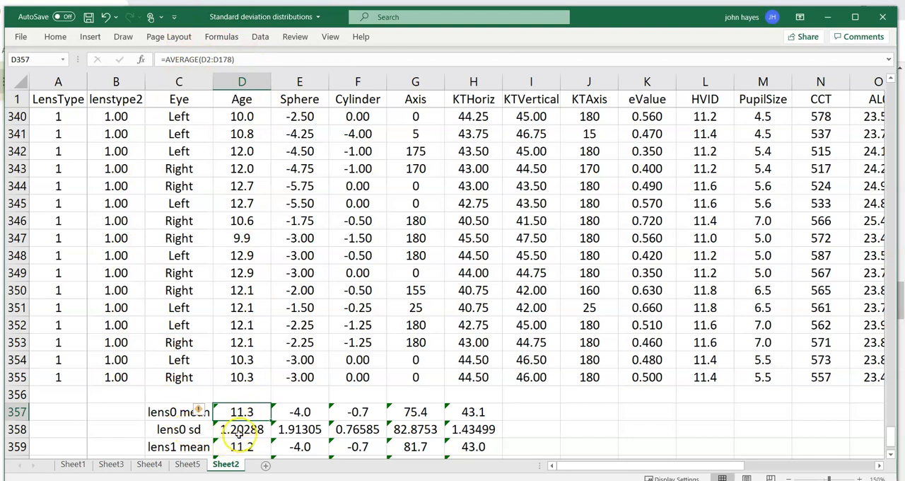
scroll(325, 425, down, 1)
scroll(417, 447, down, 2)
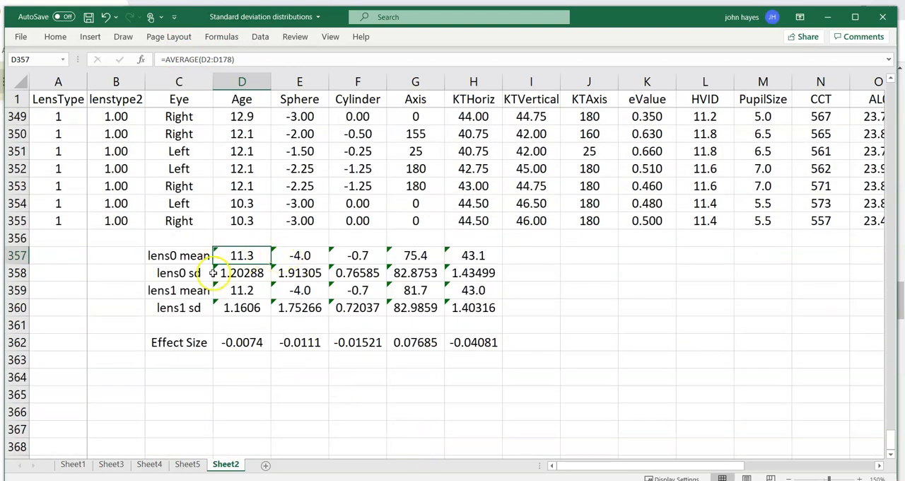